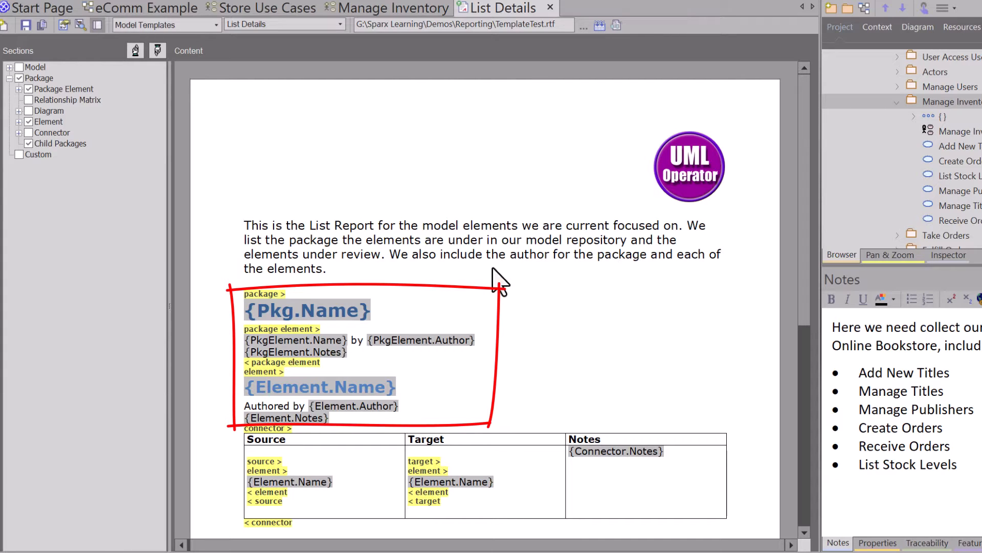
Review the List Details template's introductory text, its package and element fields, and the connector table
{"action": "left_click", "coordinate": [361, 224]}
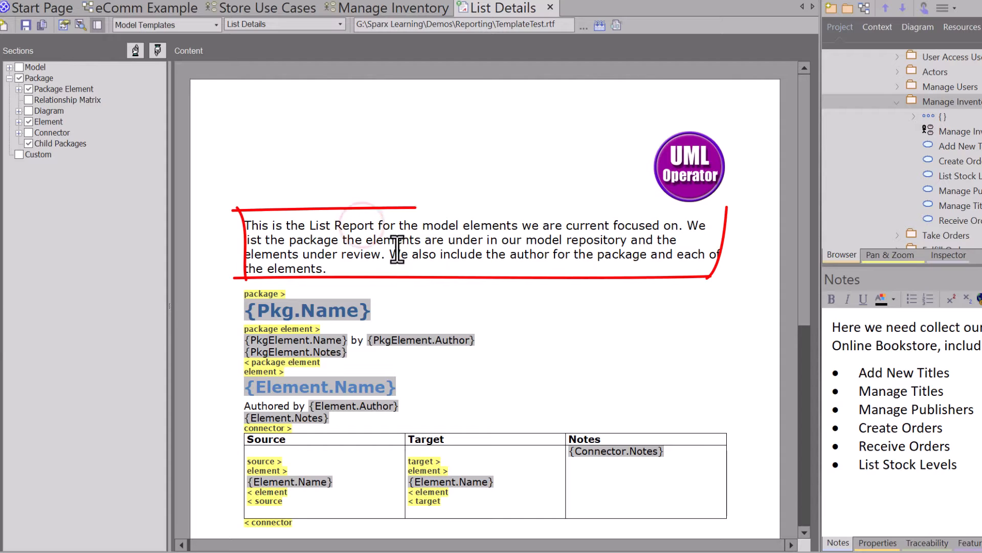
{"action": "double_click", "coordinate": [358, 340]}
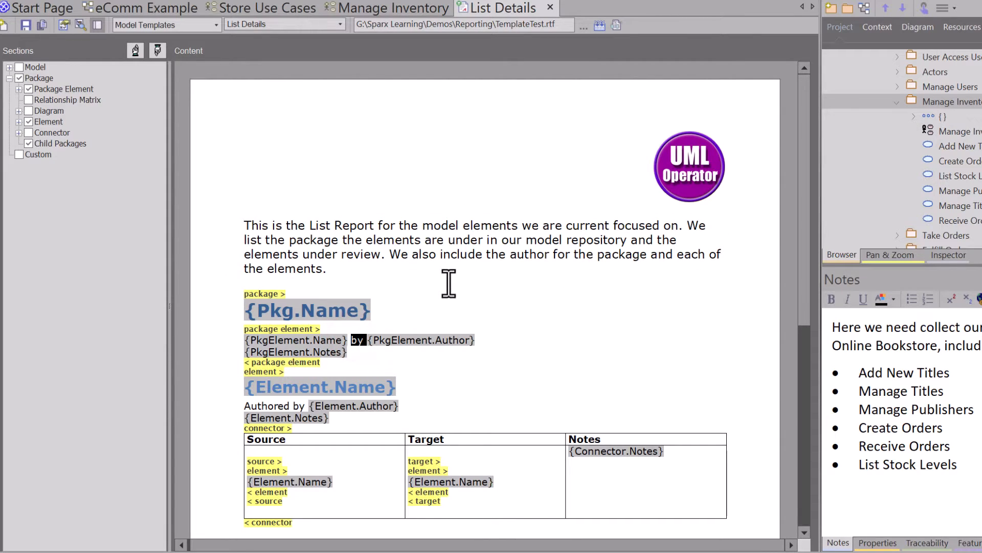
{"action": "scroll", "coordinate": [530, 336], "scroll_direction": "down", "scroll_amount": 3}
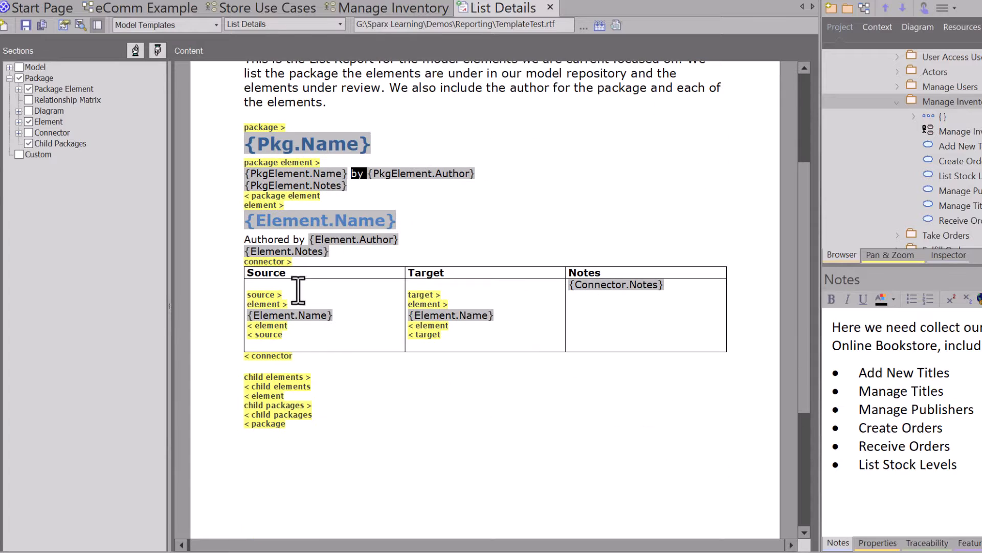
{"action": "left_click", "coordinate": [278, 304]}
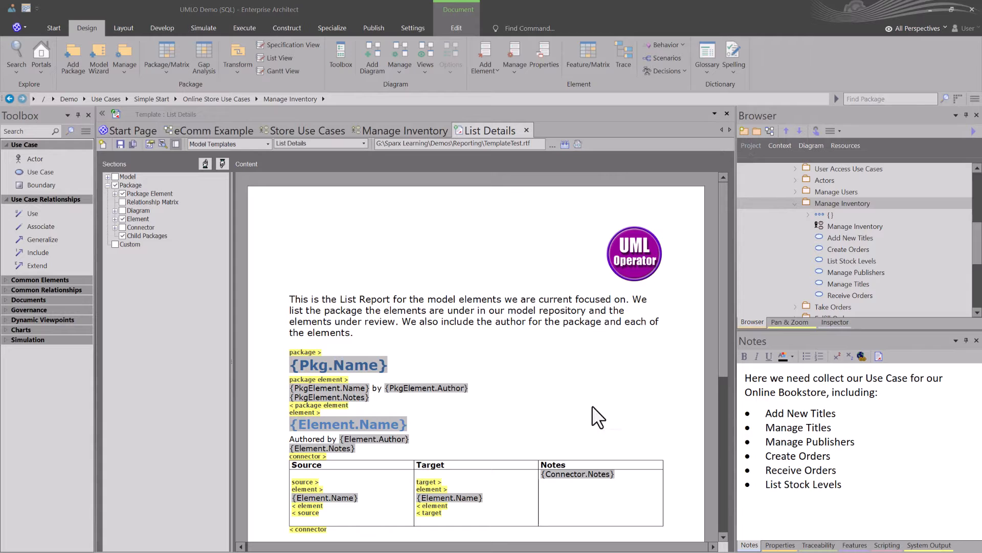
Generate the Manage Inventory package's documentation with the List Details template and open the resulting document
{"action": "left_click", "coordinate": [841, 204]}
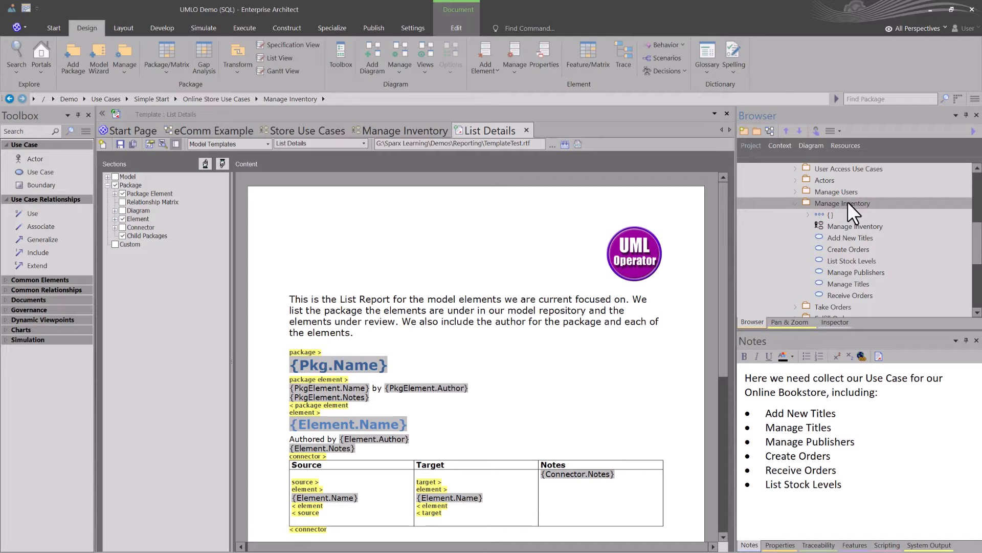
{"action": "key", "text": "F8"}
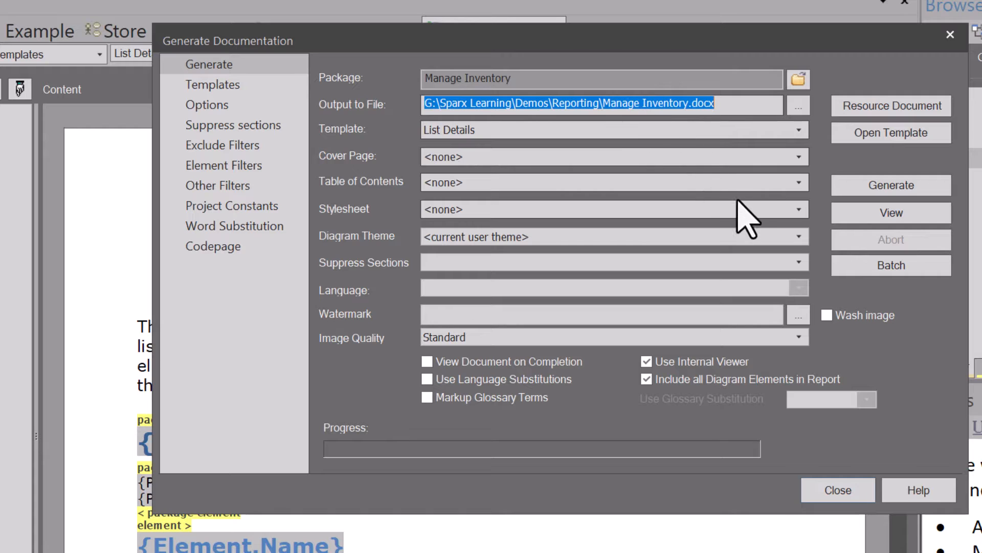
{"action": "left_click", "coordinate": [870, 189]}
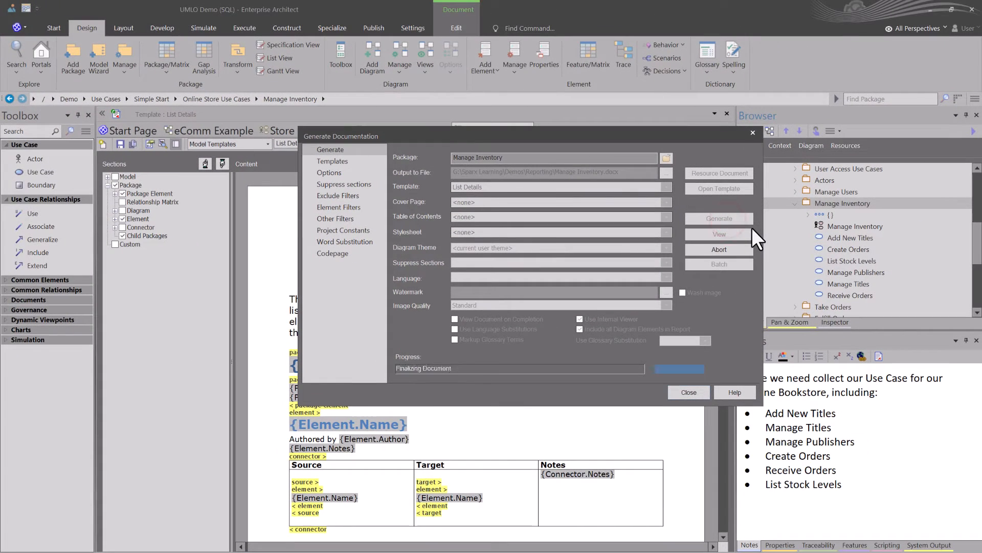
{"action": "left_click", "coordinate": [719, 235]}
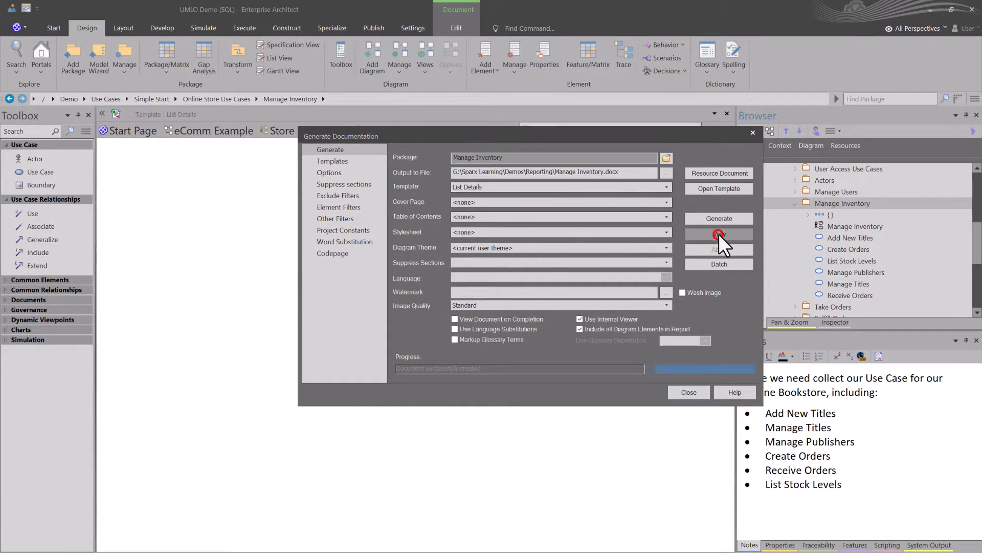
Examine the generated report's Manage Inventory heading and the Add New Titles entry with its description and connector table
{"action": "scroll", "coordinate": [533, 313], "scroll_direction": "down", "scroll_amount": 4}
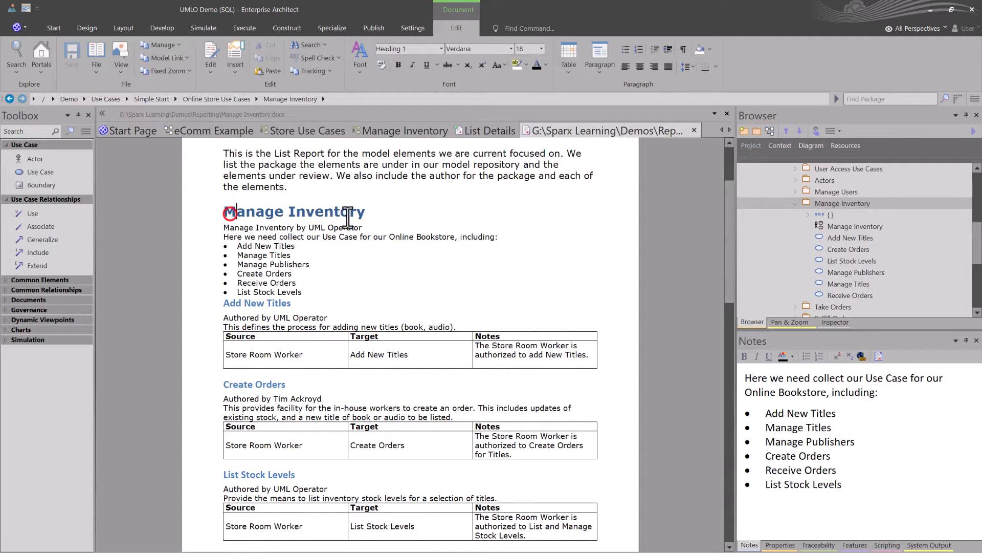
{"action": "left_click_drag", "start_coordinate": [349, 214], "coordinate": [246, 212]}
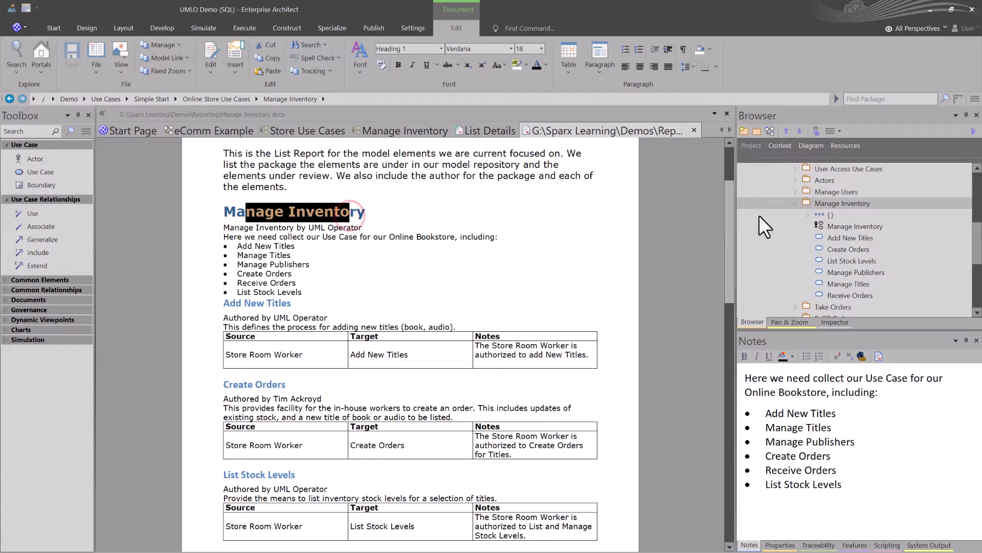
{"action": "left_click", "coordinate": [266, 303]}
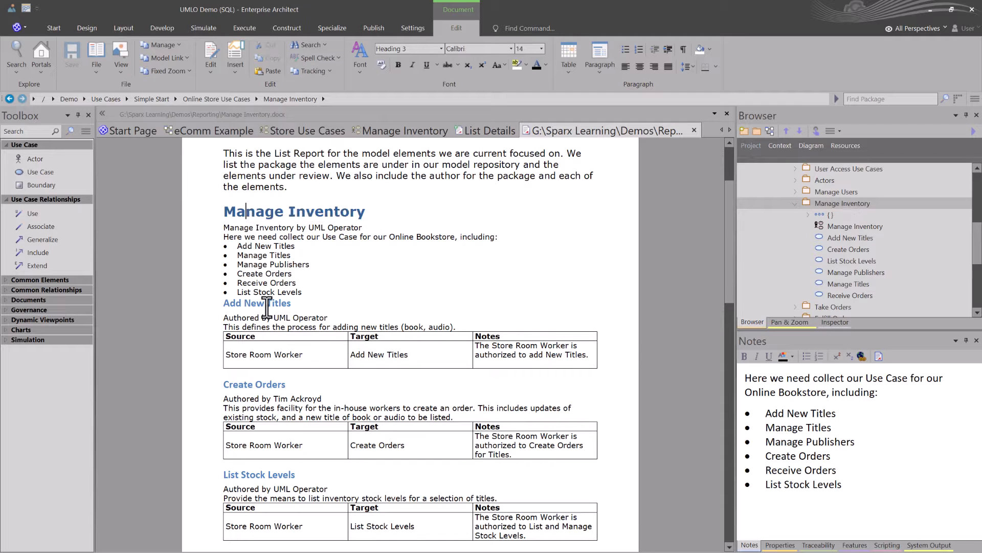
{"action": "left_click_drag", "start_coordinate": [233, 301], "coordinate": [278, 302]}
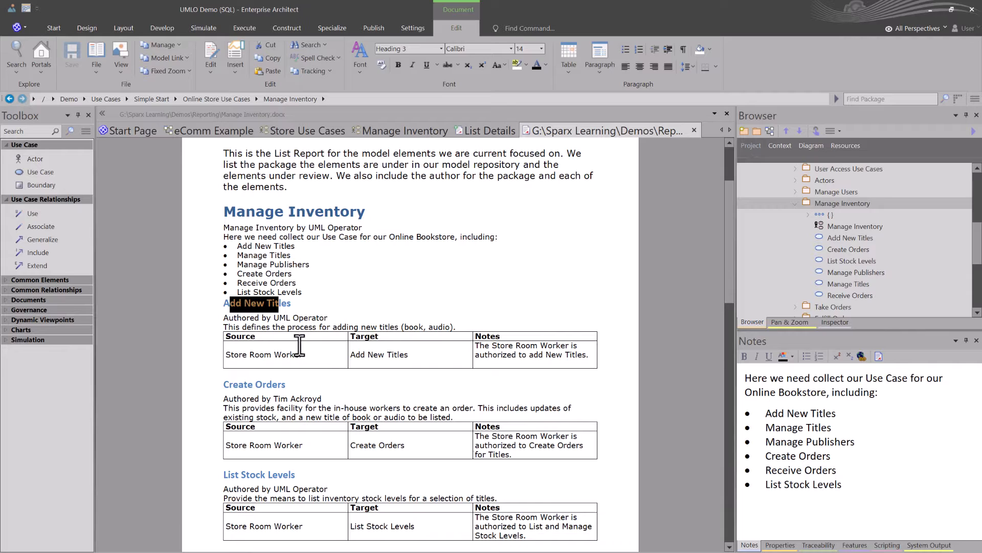
{"action": "left_click_drag", "start_coordinate": [250, 327], "coordinate": [321, 327]}
{"action": "left_click", "coordinate": [259, 343]}
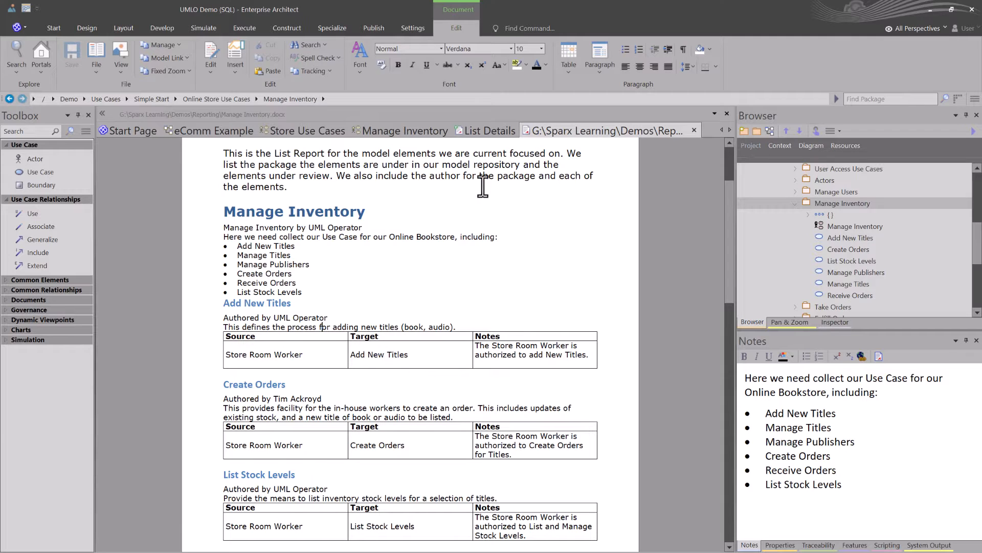
Compare the Manage Inventory use case diagram with the remaining entries of the generated report, and close the report
{"action": "left_click", "coordinate": [392, 134]}
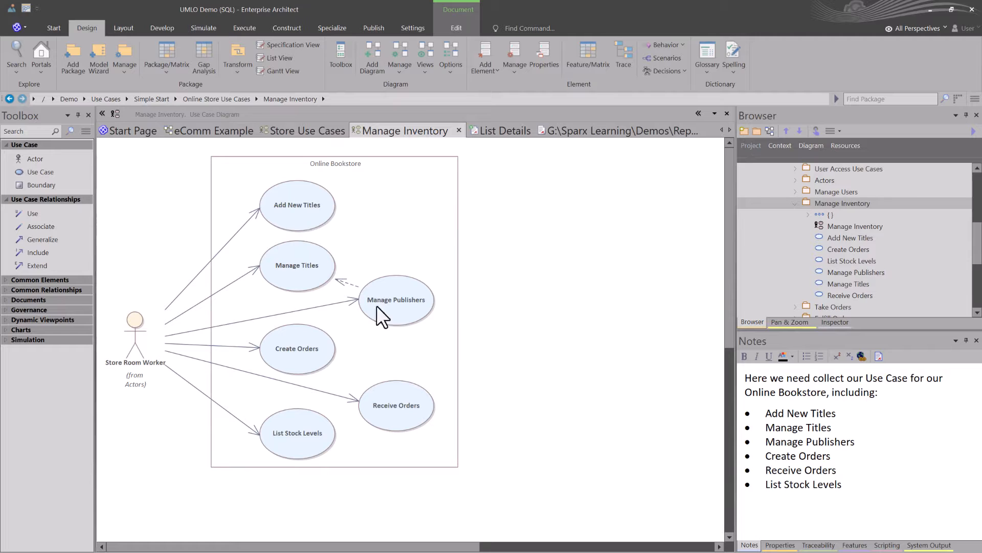
{"action": "left_click", "coordinate": [574, 131]}
{"action": "scroll", "coordinate": [363, 398], "scroll_direction": "down", "scroll_amount": 10}
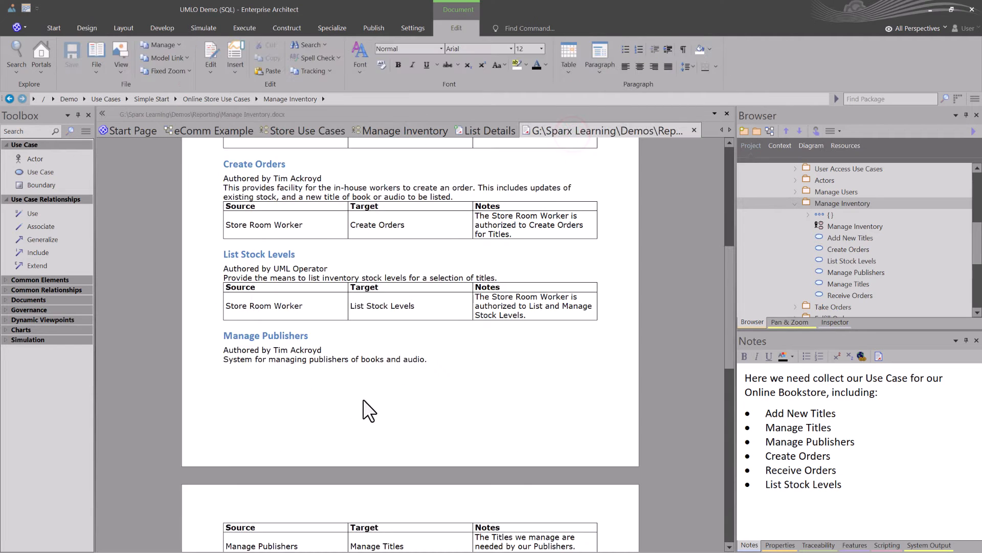
{"action": "scroll", "coordinate": [366, 410], "scroll_direction": "down", "scroll_amount": 6}
{"action": "scroll", "coordinate": [364, 399], "scroll_direction": "up", "scroll_amount": 15}
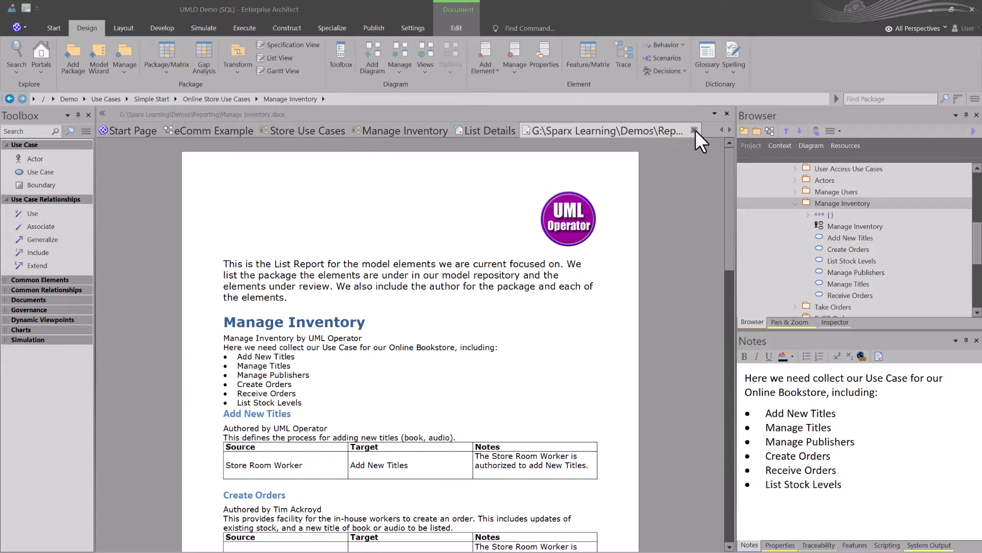
{"action": "left_click", "coordinate": [693, 128]}
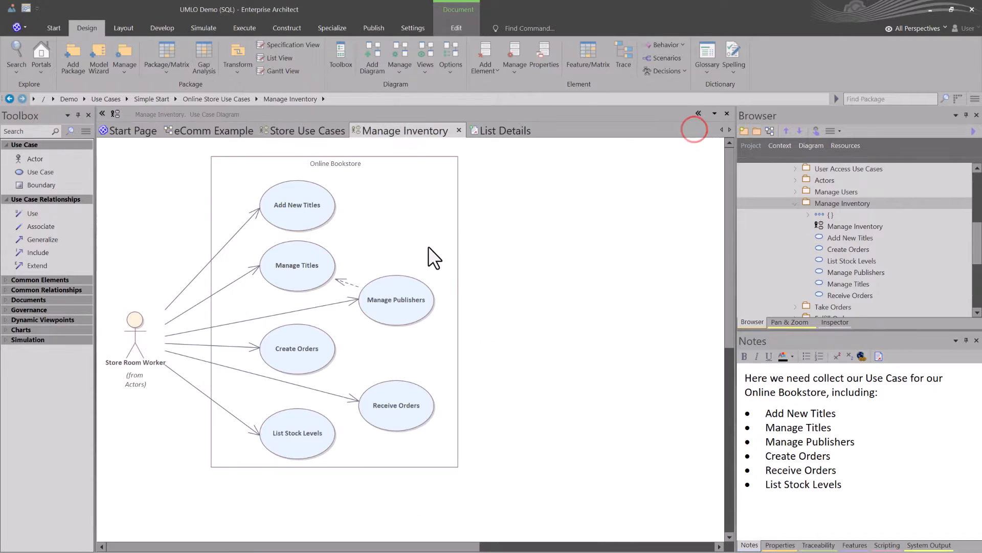
Return to the List Details template and examine its introduction and its package, element and connector sections
{"action": "left_click", "coordinate": [486, 131]}
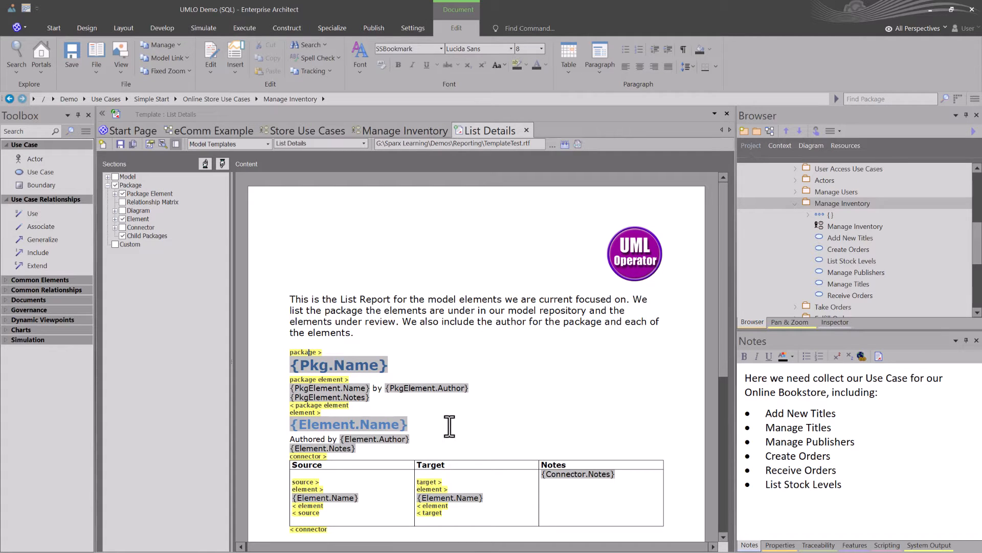
{"action": "scroll", "coordinate": [392, 343], "scroll_direction": "down", "scroll_amount": 3}
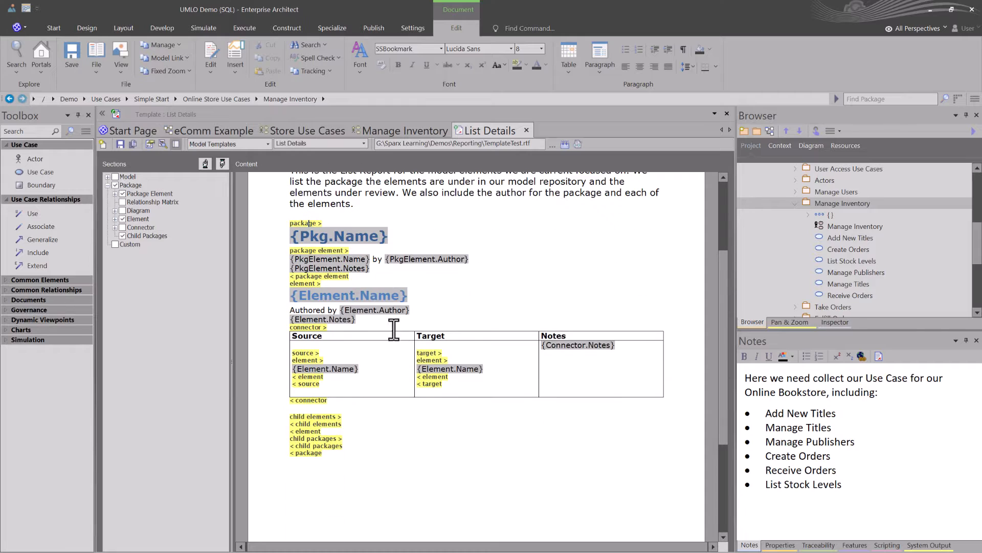
{"action": "left_click", "coordinate": [332, 286]}
{"action": "left_click", "coordinate": [305, 255]}
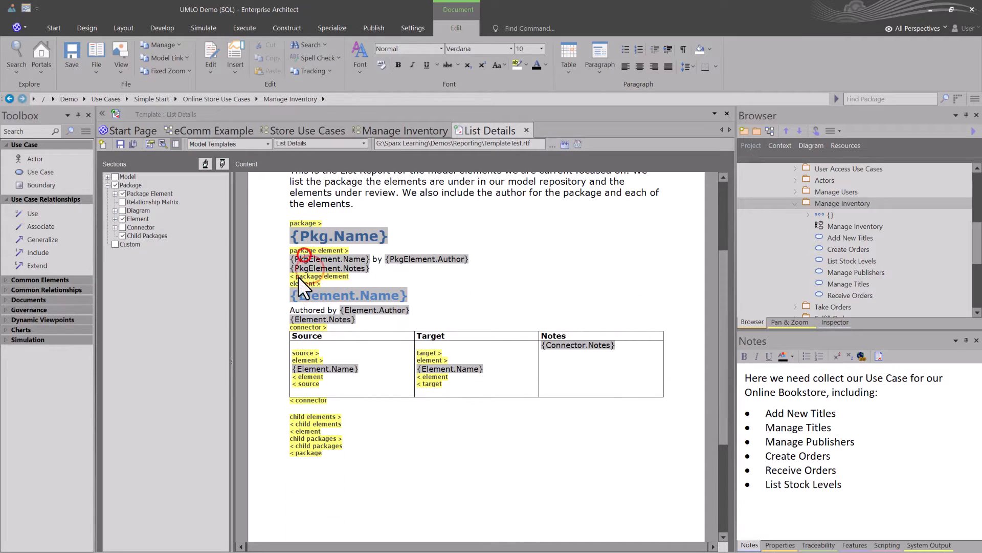
{"action": "left_click", "coordinate": [298, 278]}
{"action": "left_click", "coordinate": [296, 319]}
{"action": "double_click", "coordinate": [304, 359]}
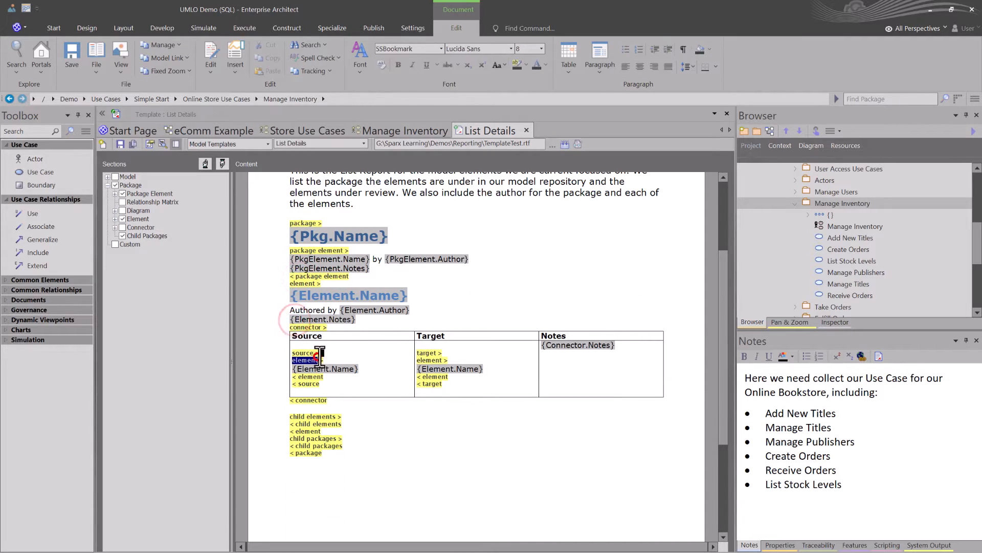
{"action": "scroll", "coordinate": [402, 235], "scroll_direction": "up", "scroll_amount": 3}
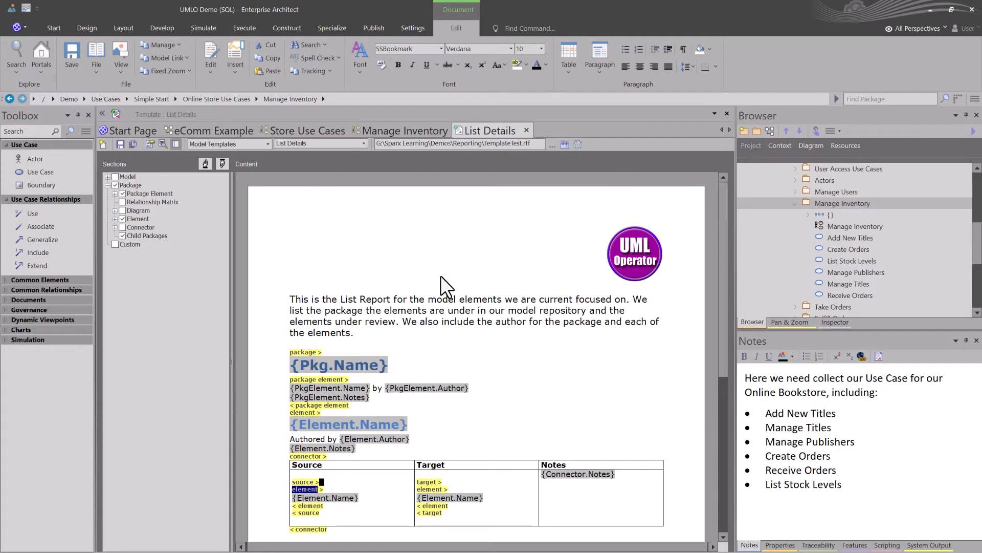
{"action": "left_click", "coordinate": [399, 301]}
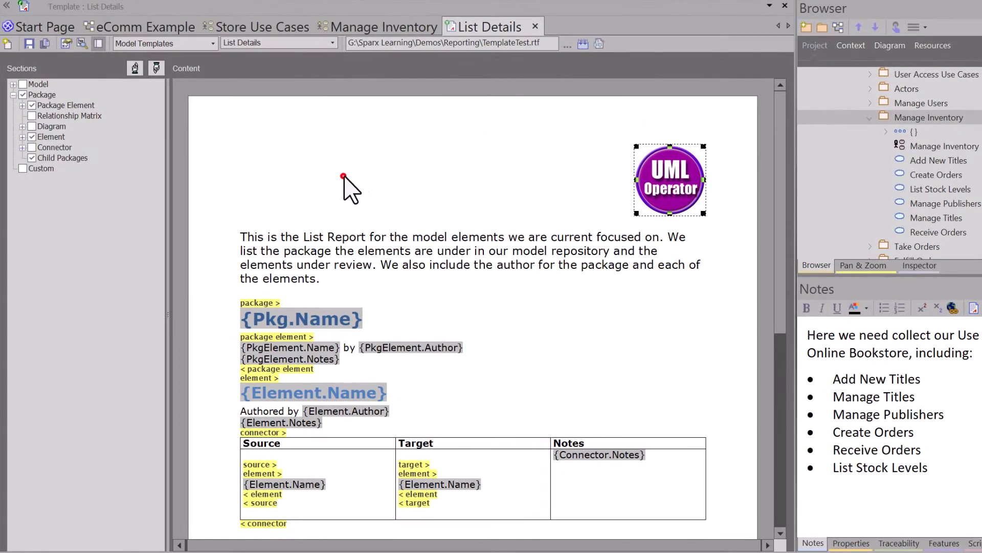
{"action": "left_click", "coordinate": [373, 250]}
{"action": "left_click", "coordinate": [262, 251]}
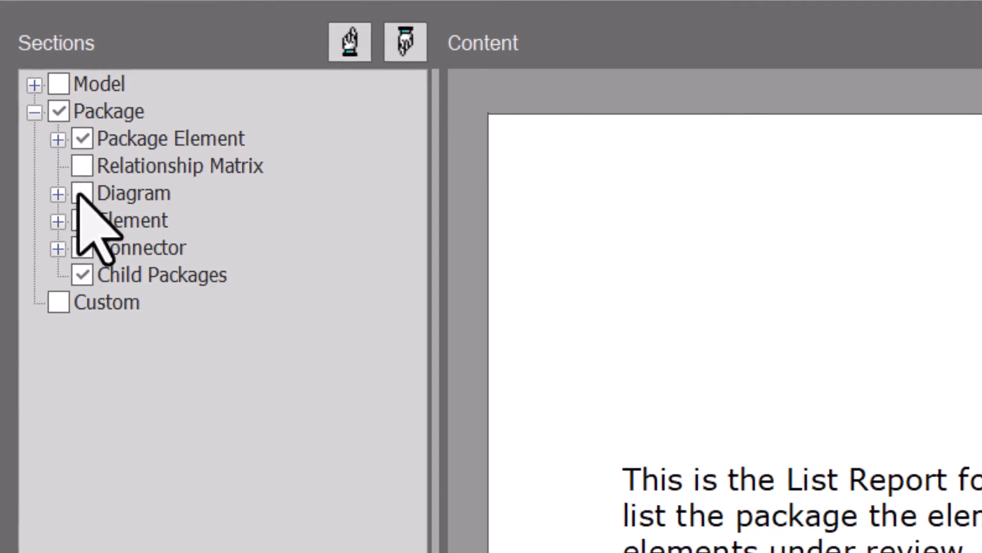
Add the package-level Diagram section to the template and check which subsections the Element section offers
{"action": "left_click", "coordinate": [82, 193]}
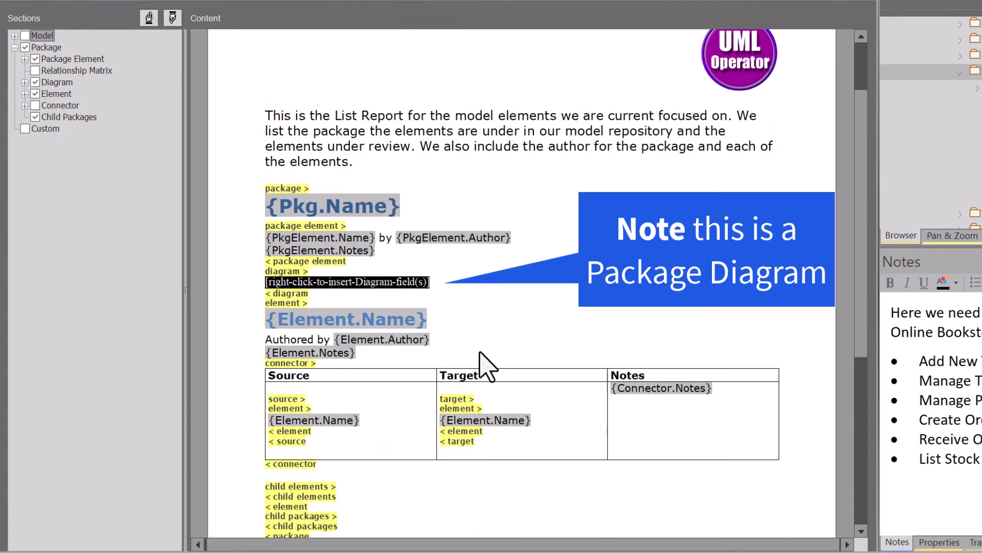
{"action": "left_click", "coordinate": [350, 281]}
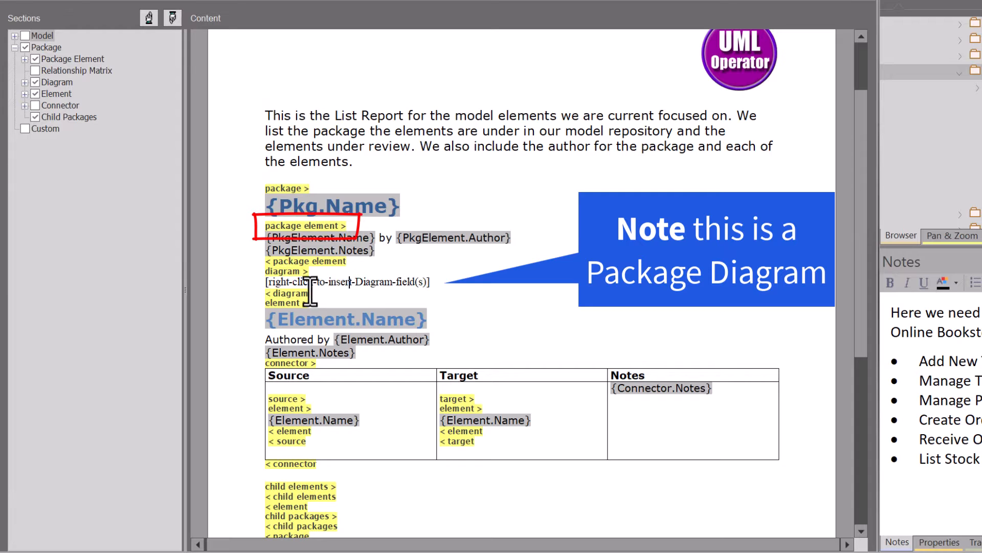
{"action": "left_click_drag", "start_coordinate": [310, 292], "coordinate": [260, 276]}
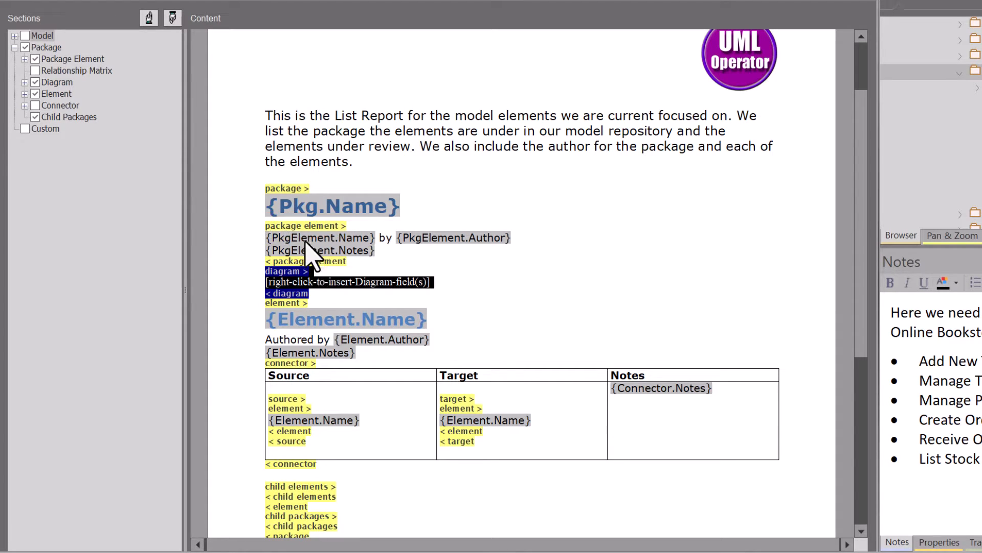
{"action": "left_click", "coordinate": [25, 94]}
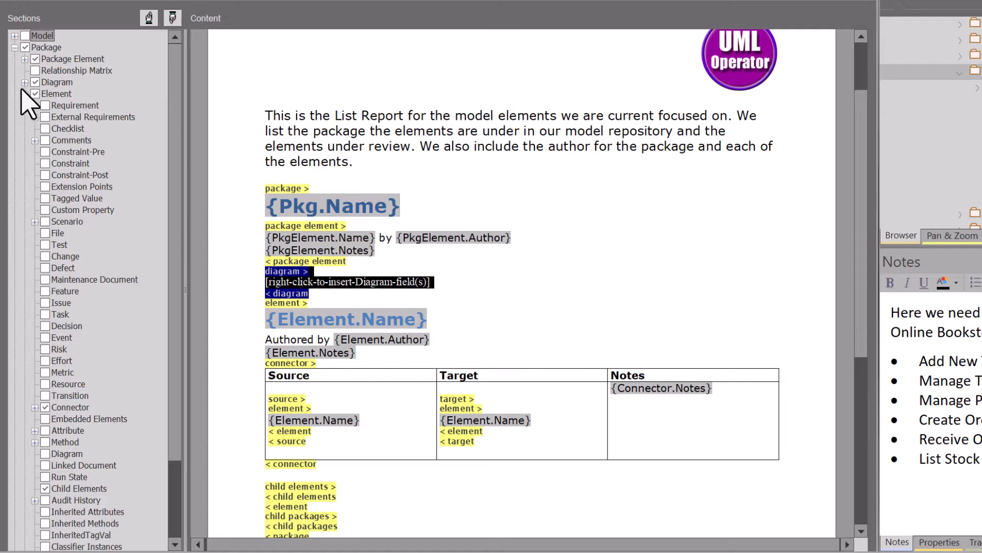
{"action": "left_click", "coordinate": [25, 94]}
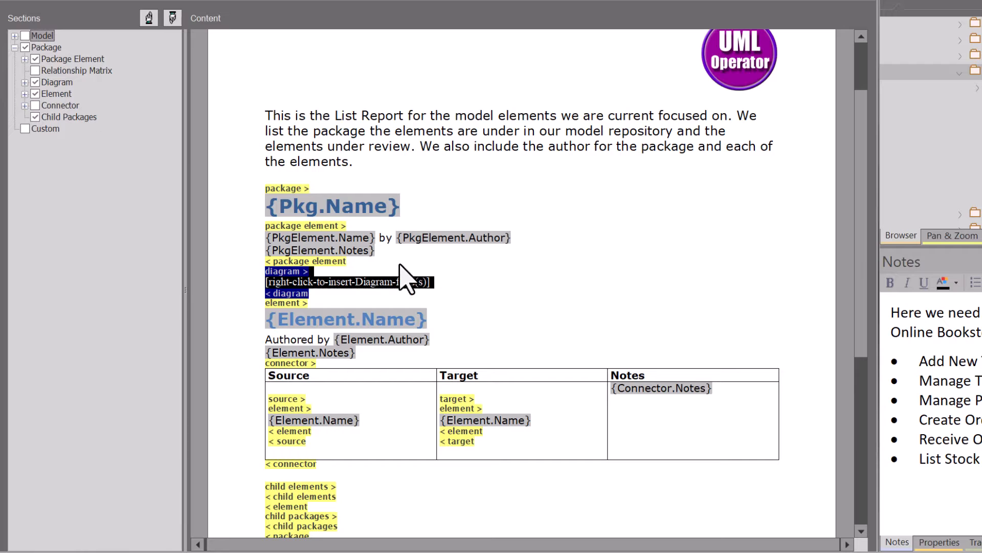
Insert a Diagram Image field on a new line below the placeholder text in the diagram section
{"action": "left_click", "coordinate": [344, 281]}
{"action": "left_click", "coordinate": [431, 281]}
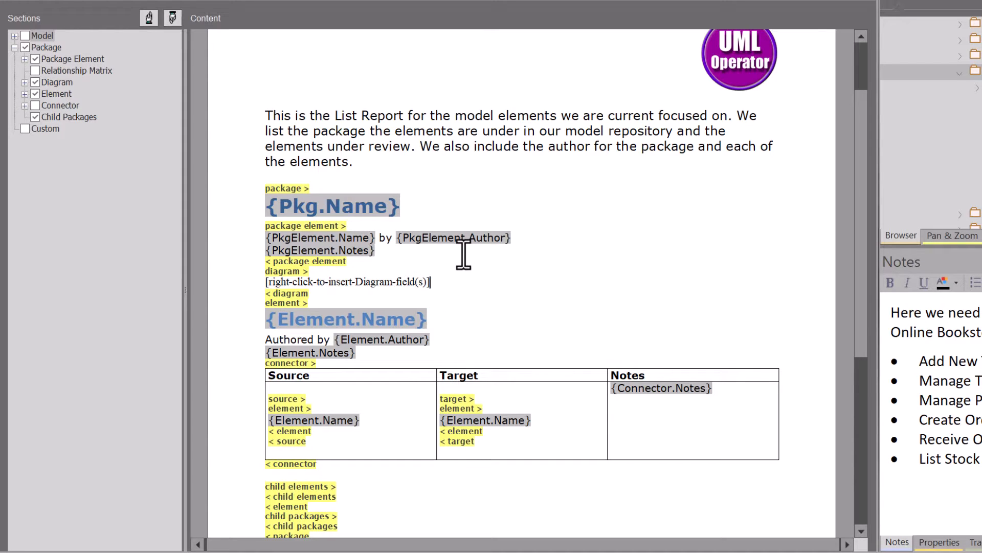
{"action": "key", "text": "Return"}
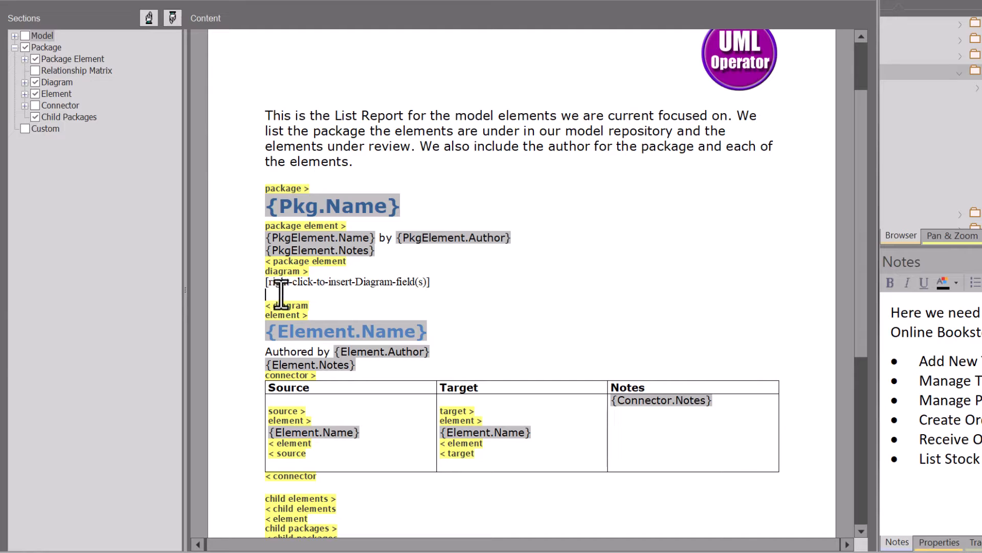
{"action": "right_click", "coordinate": [281, 293]}
{"action": "mouse_move", "coordinate": [332, 303]}
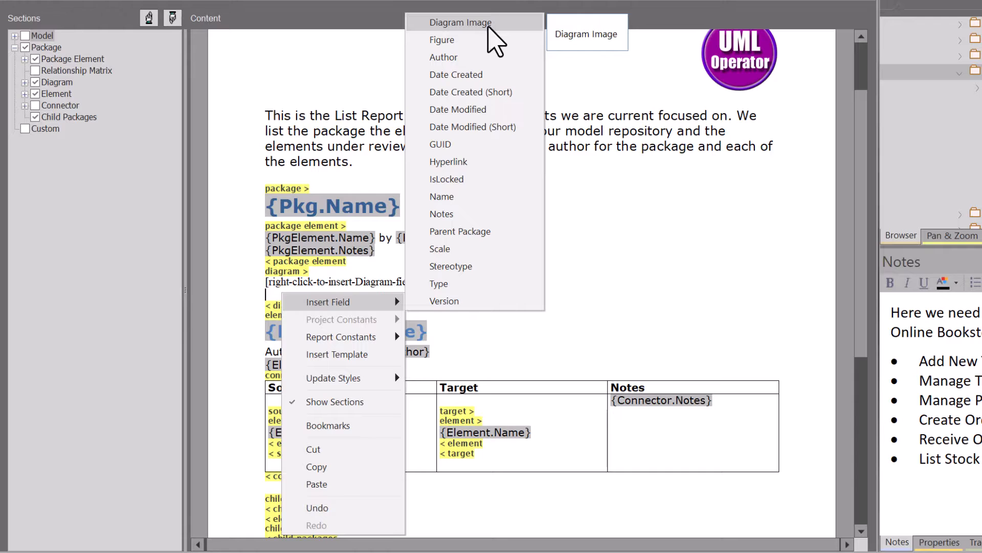
{"action": "left_click", "coordinate": [488, 23]}
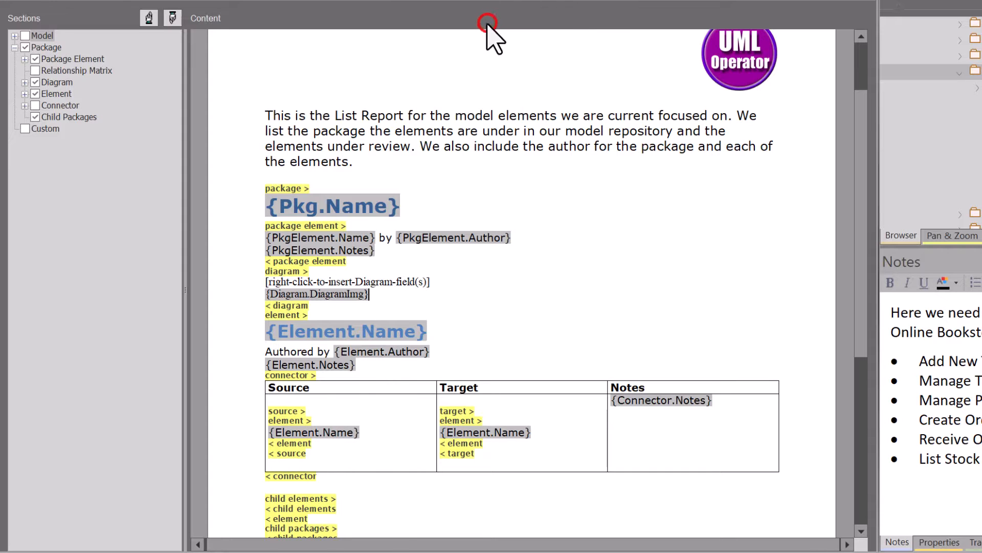
Delete the placeholder line above the diagram image field in the diagram section
{"action": "left_click", "coordinate": [370, 300]}
{"action": "left_click", "coordinate": [335, 294]}
{"action": "left_click", "coordinate": [436, 281]}
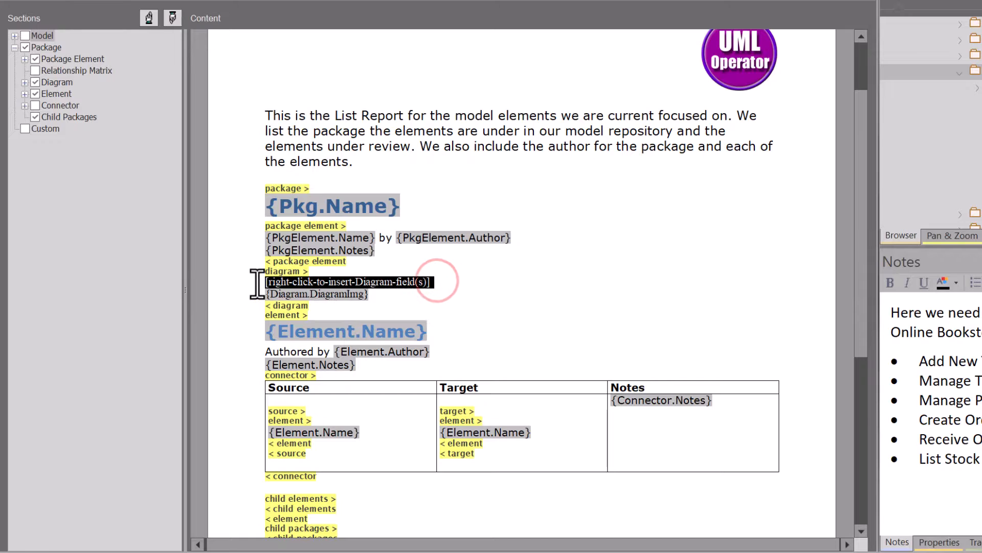
{"action": "key", "text": "Delete"}
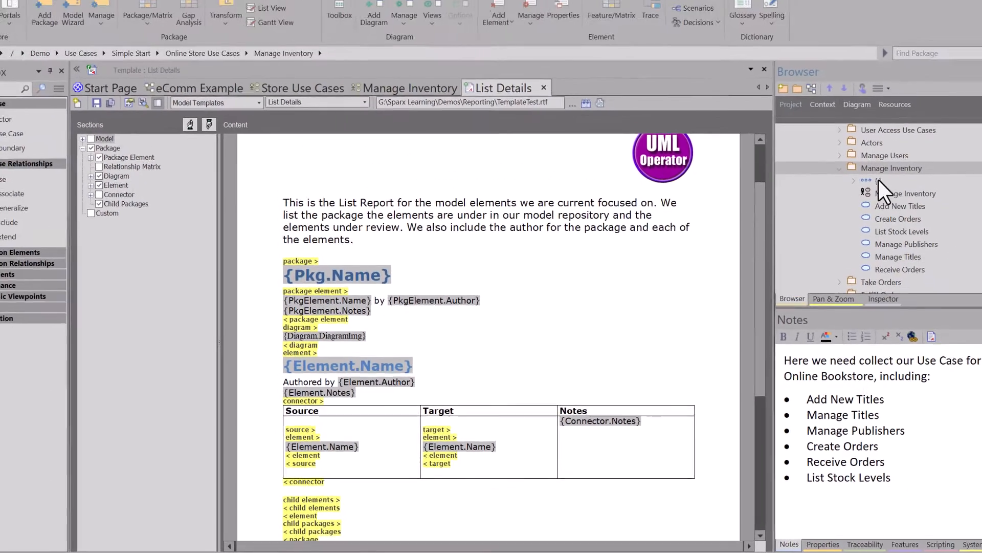
Generate the Manage Inventory package documentation with the List Details template, open the report and examine it for the diagram
{"action": "key", "text": "F8"}
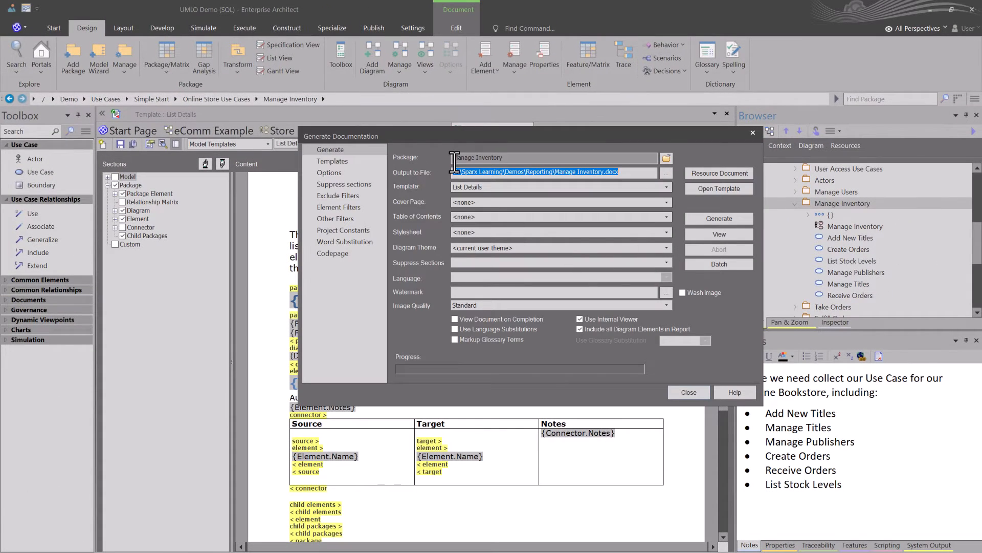
{"action": "left_click", "coordinate": [704, 221]}
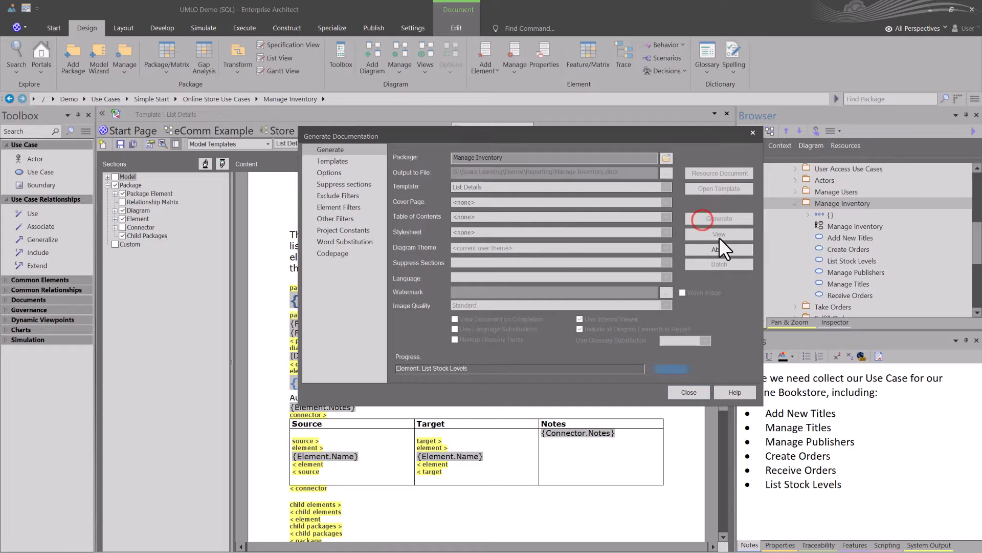
{"action": "left_click", "coordinate": [721, 234]}
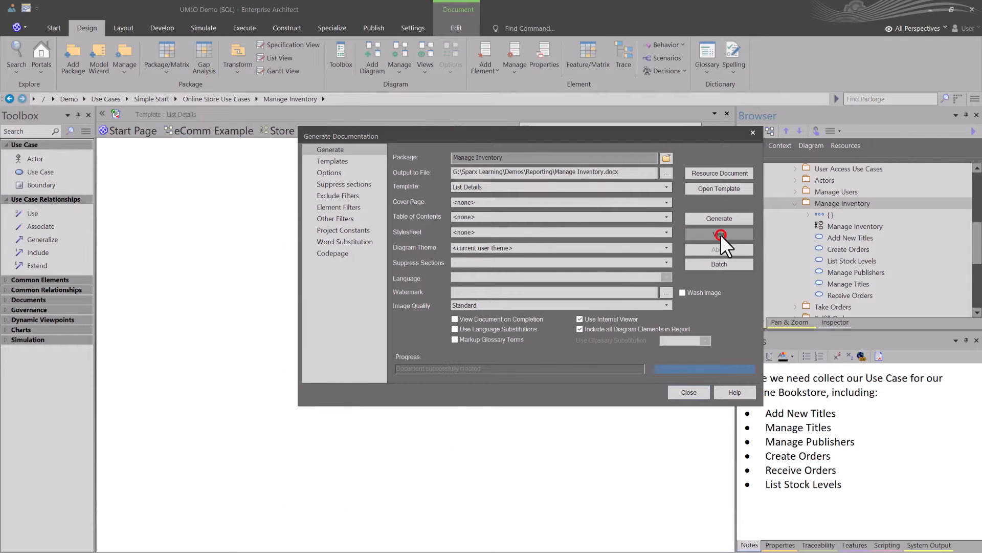
{"action": "scroll", "coordinate": [415, 295], "scroll_direction": "down", "scroll_amount": 15}
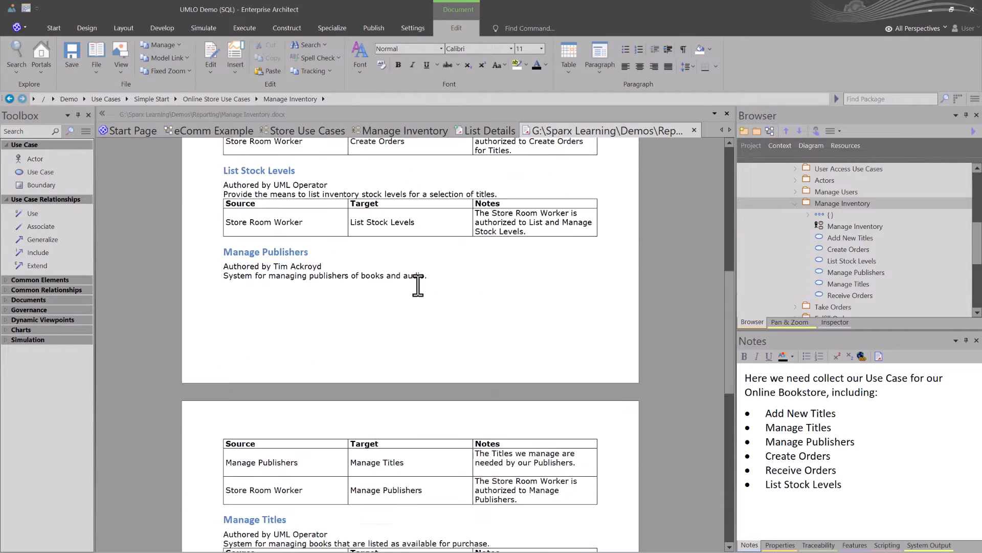
{"action": "scroll", "coordinate": [417, 282], "scroll_direction": "up", "scroll_amount": 15}
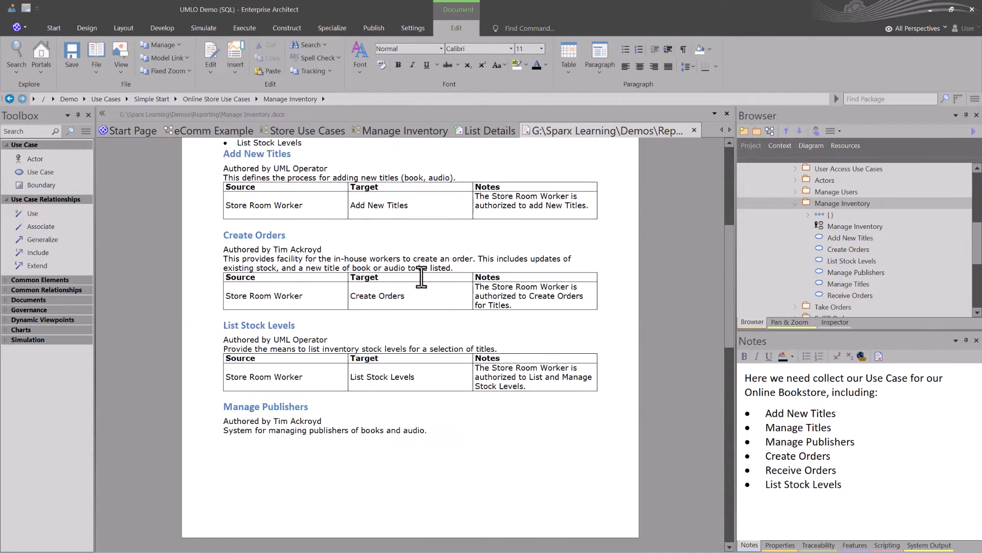
{"action": "scroll", "coordinate": [423, 274], "scroll_direction": "down", "scroll_amount": 6}
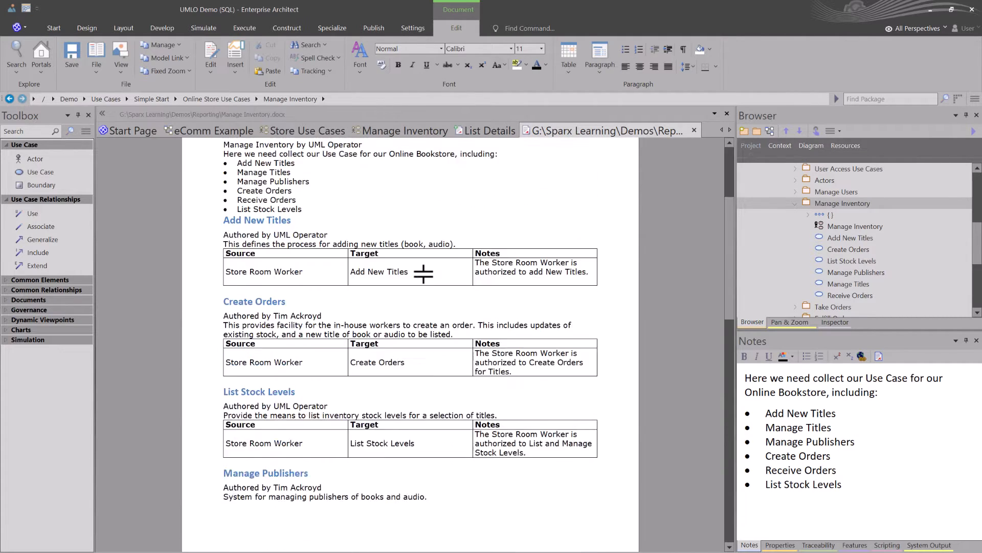
{"action": "scroll", "coordinate": [419, 271], "scroll_direction": "up", "scroll_amount": 6}
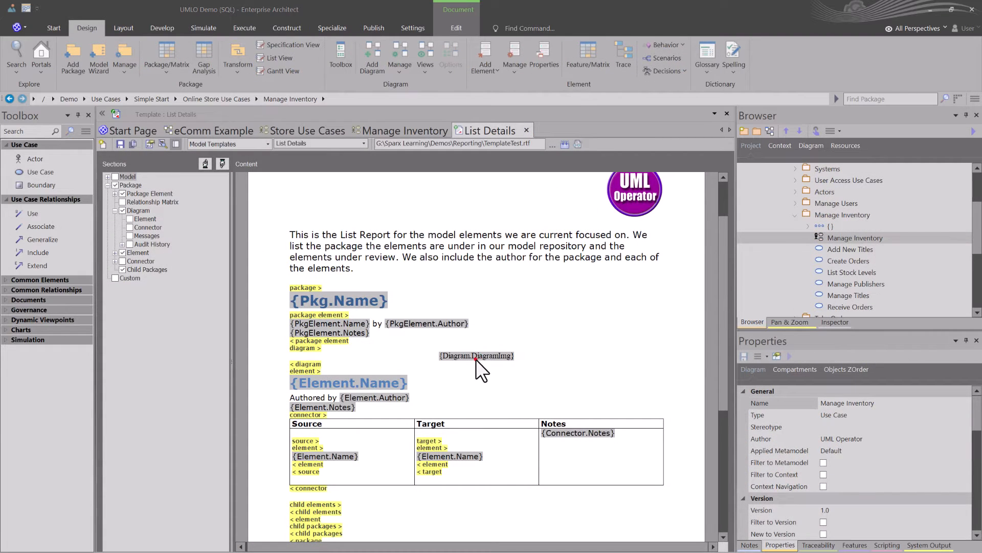
Open the Manage Inventory diagram's properties and turn off Exclude image from Documentation in its document generation options
{"action": "left_click", "coordinate": [476, 358]}
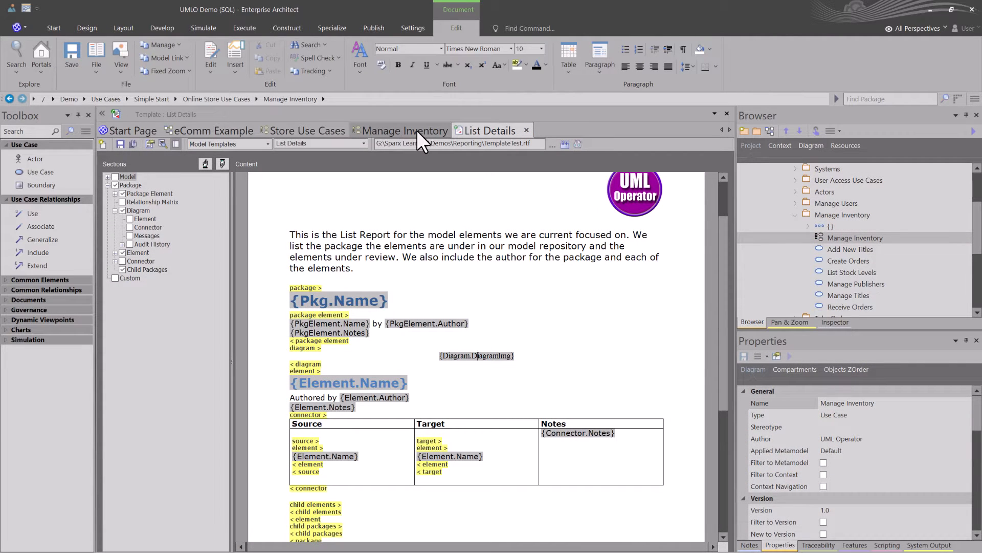
{"action": "left_click", "coordinate": [845, 236]}
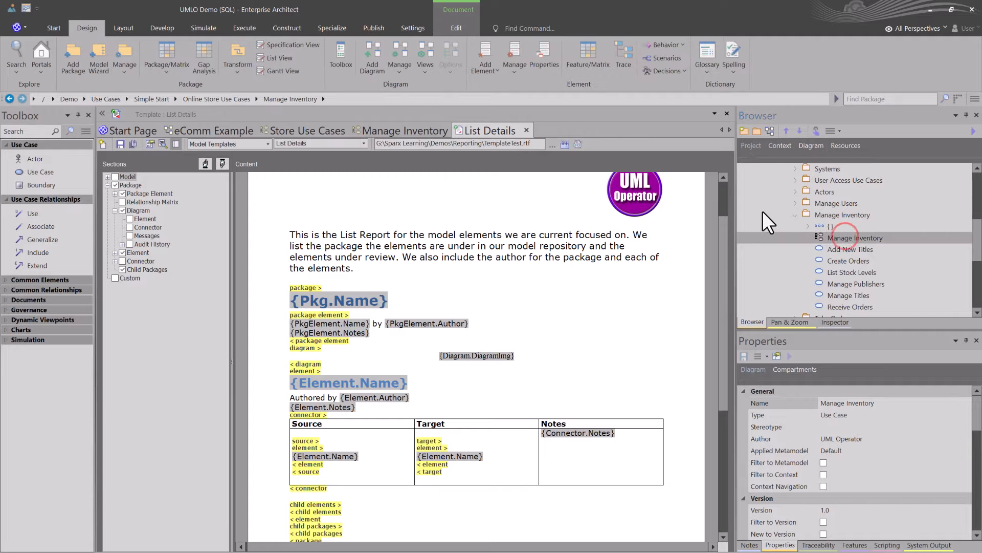
{"action": "left_click", "coordinate": [411, 129]}
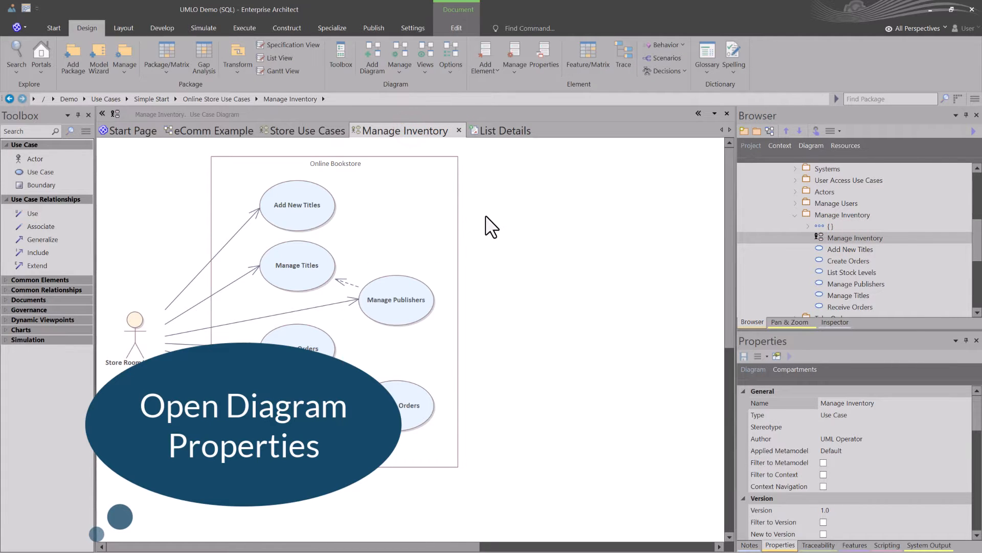
{"action": "double_click", "coordinate": [576, 219]}
{"action": "left_click", "coordinate": [558, 272]}
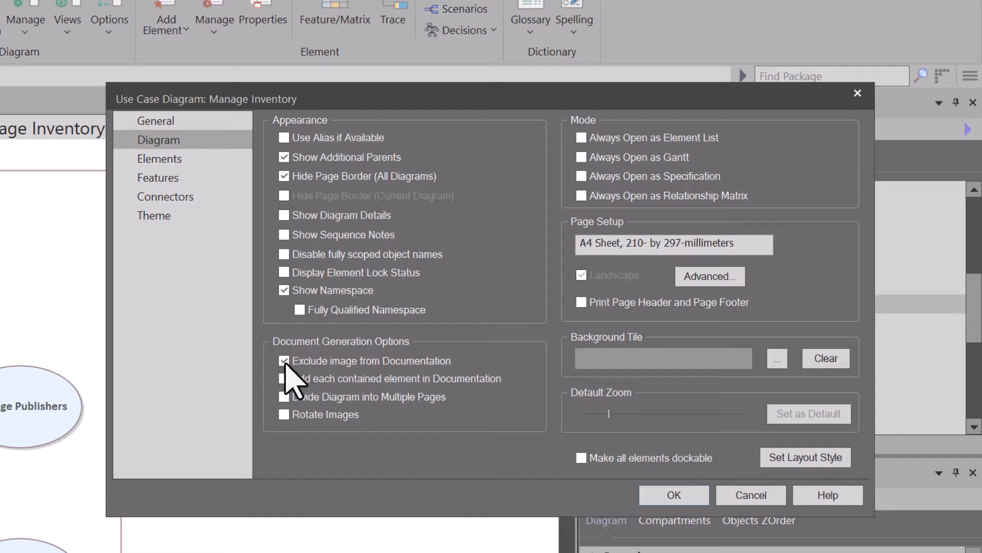
{"action": "left_click", "coordinate": [284, 360]}
{"action": "left_click", "coordinate": [674, 495]}
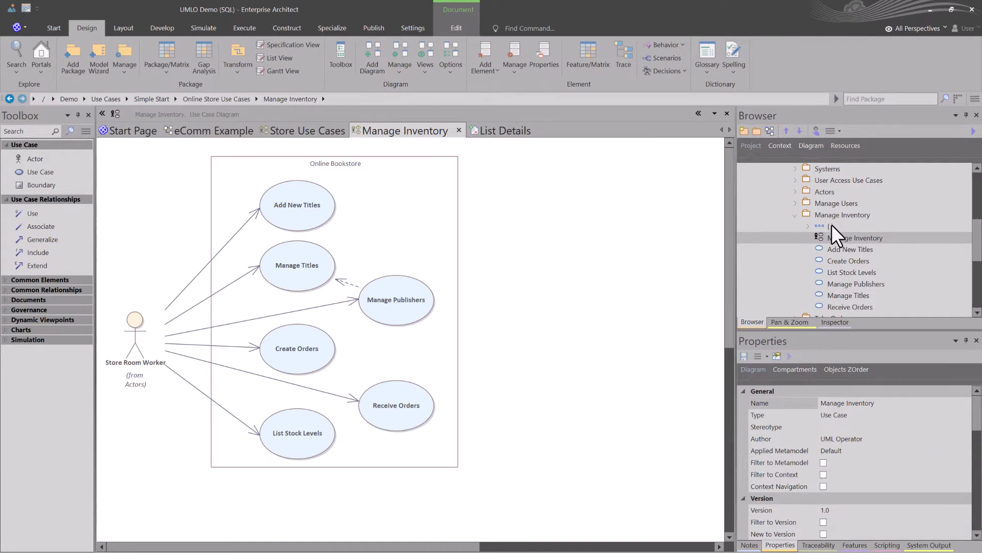
Regenerate the Manage Inventory package documentation from the List Details template and open the resulting report
{"action": "left_click", "coordinate": [829, 217]}
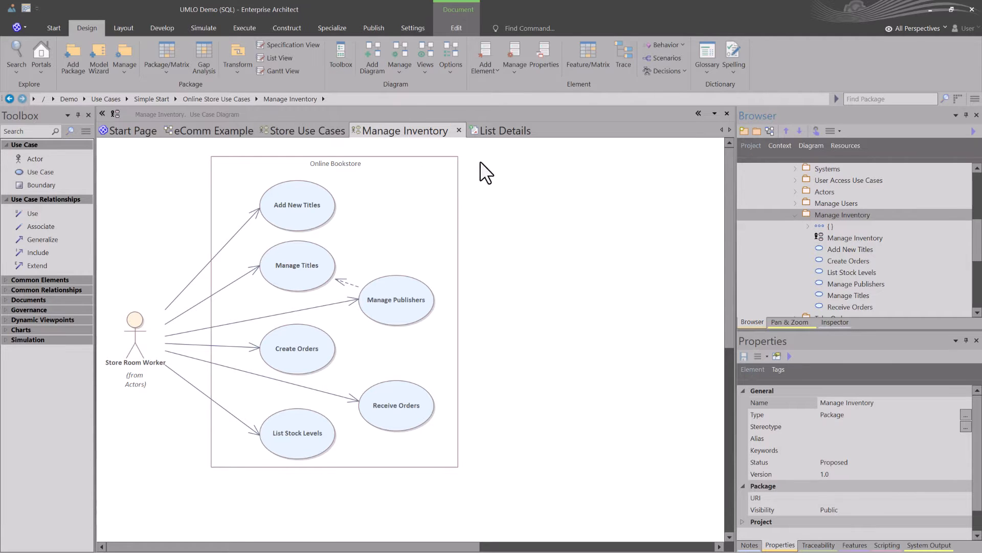
{"action": "left_click", "coordinate": [496, 135]}
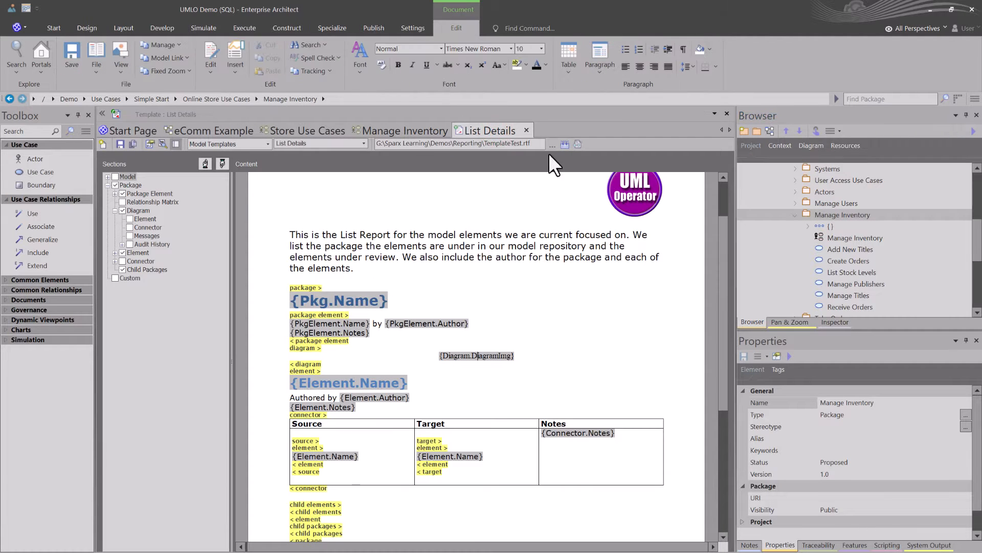
{"action": "left_click", "coordinate": [817, 215]}
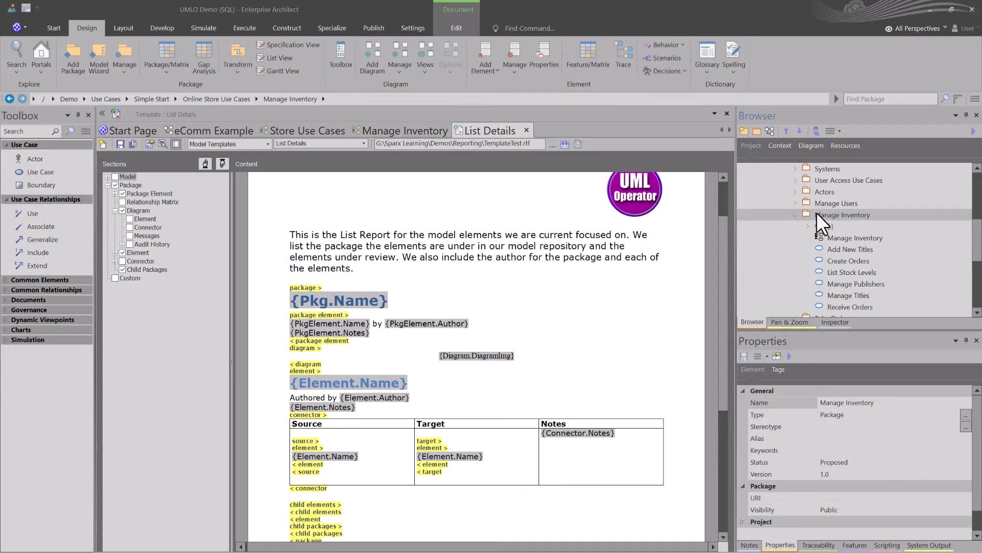
{"action": "key", "text": "F8"}
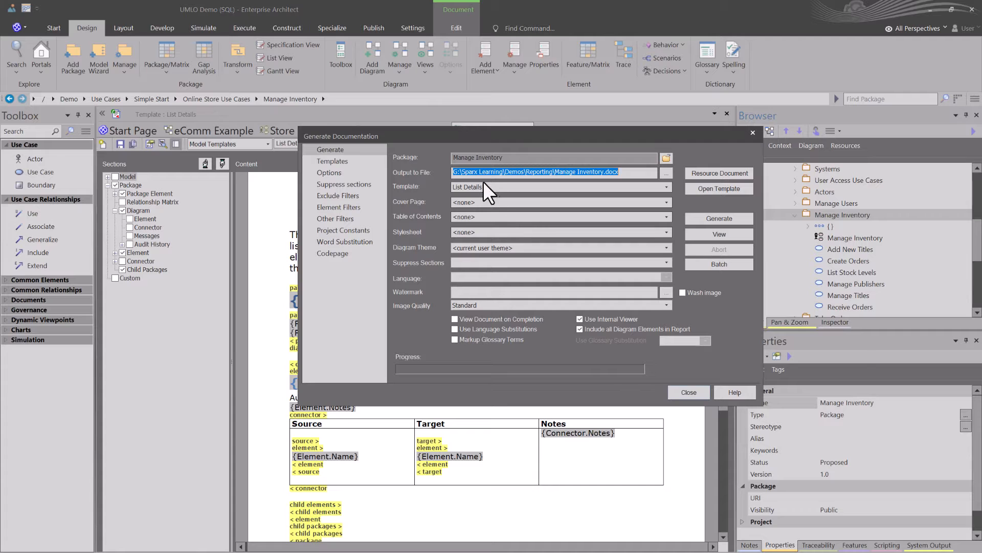
{"action": "left_click", "coordinate": [723, 218]}
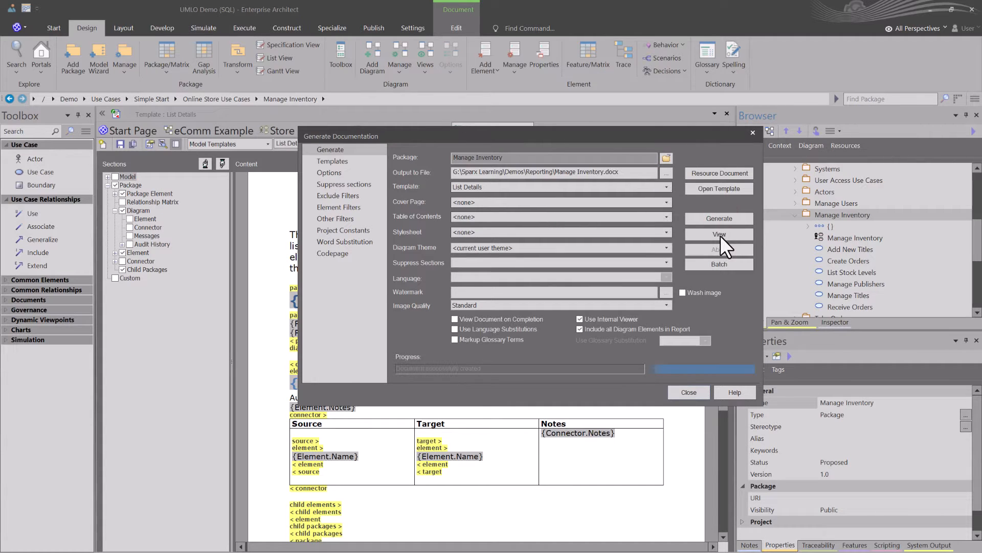
{"action": "left_click", "coordinate": [721, 235]}
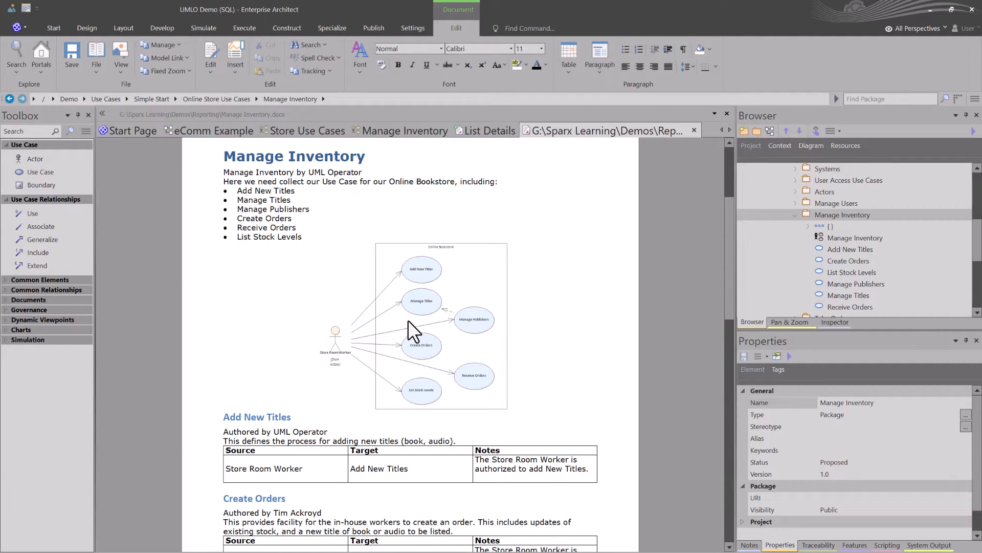
In the List Details template, try left and right alignment on the Diagram Image field, then center it again
{"action": "left_click", "coordinate": [487, 132]}
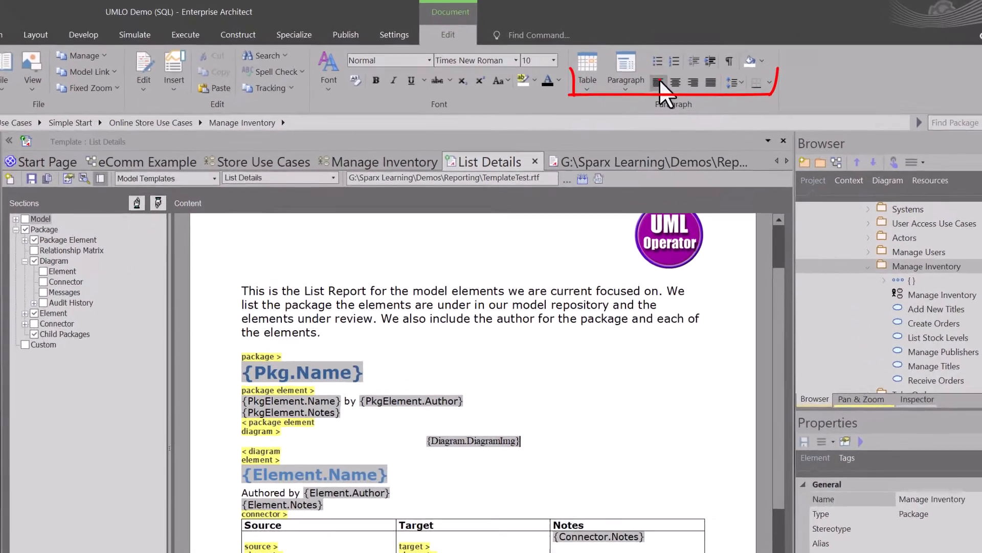
{"action": "left_click", "coordinate": [660, 82]}
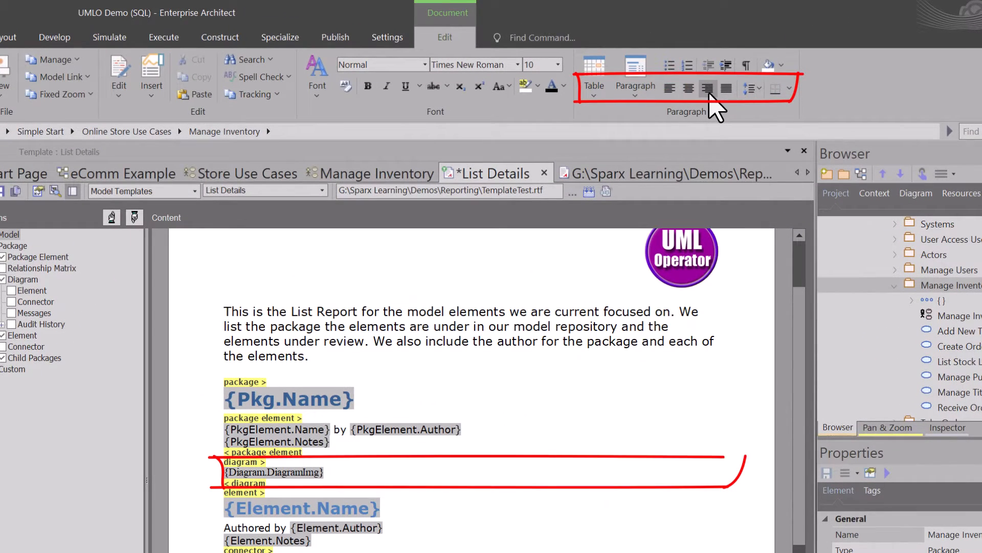
{"action": "left_click", "coordinate": [708, 89]}
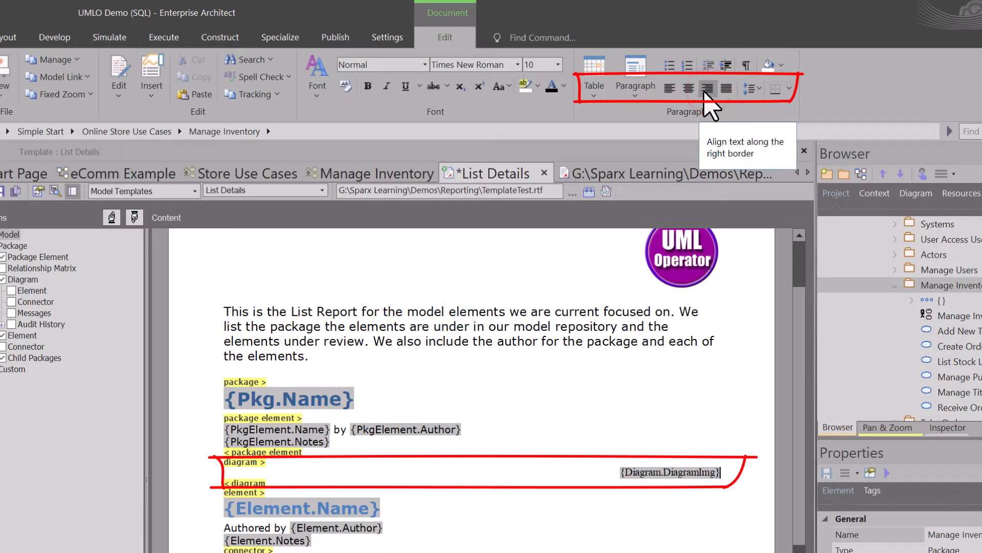
{"action": "left_click", "coordinate": [693, 91]}
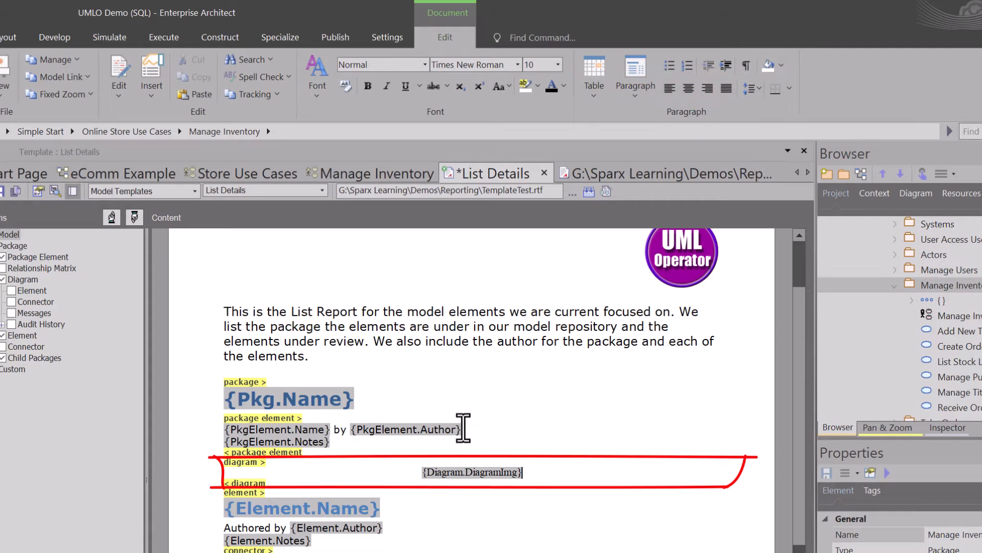
Enlarge the diagram image proportionally in the generated Manage Inventory report, then close the report without saving
{"action": "left_click", "coordinate": [605, 173]}
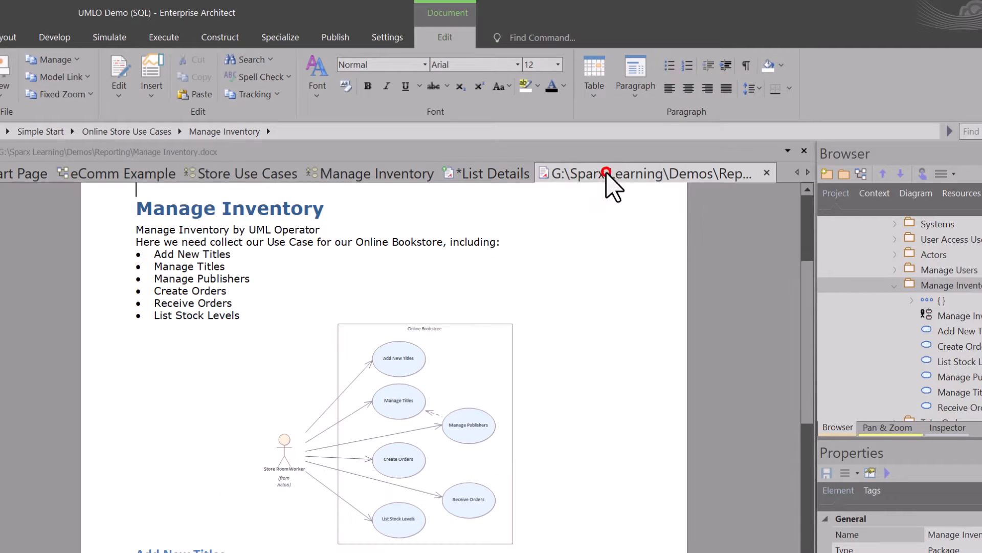
{"action": "left_click", "coordinate": [400, 425]}
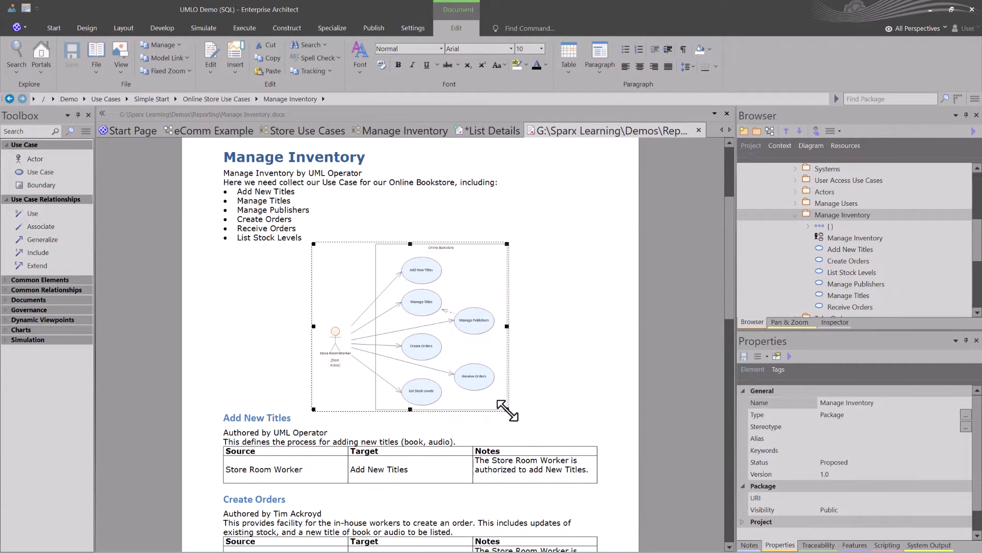
{"action": "left_click_drag", "start_coordinate": [507, 410], "coordinate": [549, 456]}
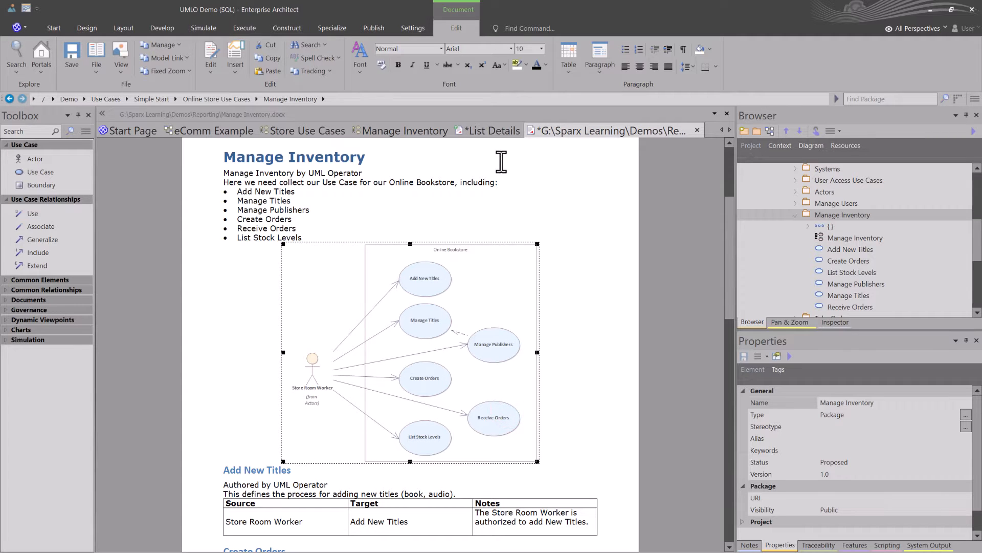
{"action": "left_click", "coordinate": [697, 130]}
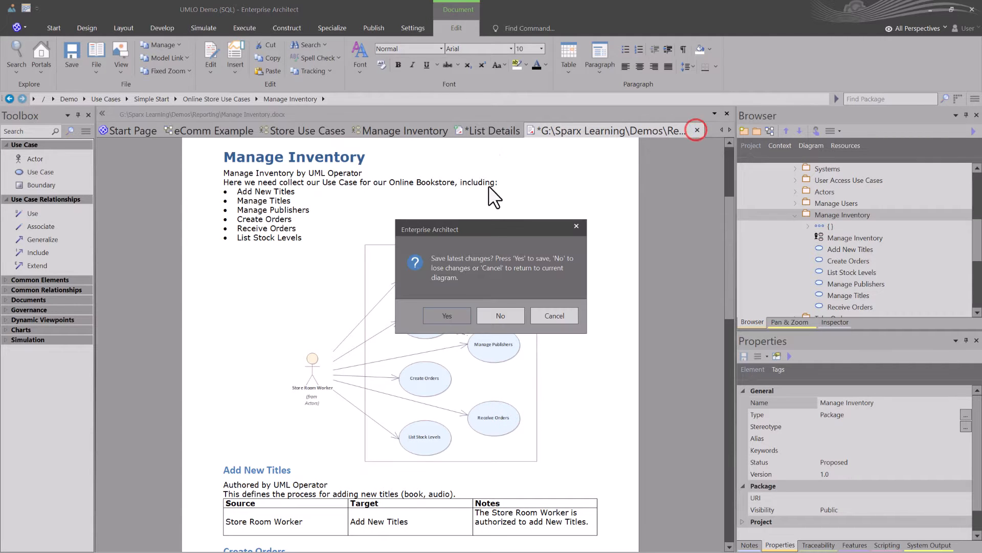
{"action": "left_click", "coordinate": [481, 315]}
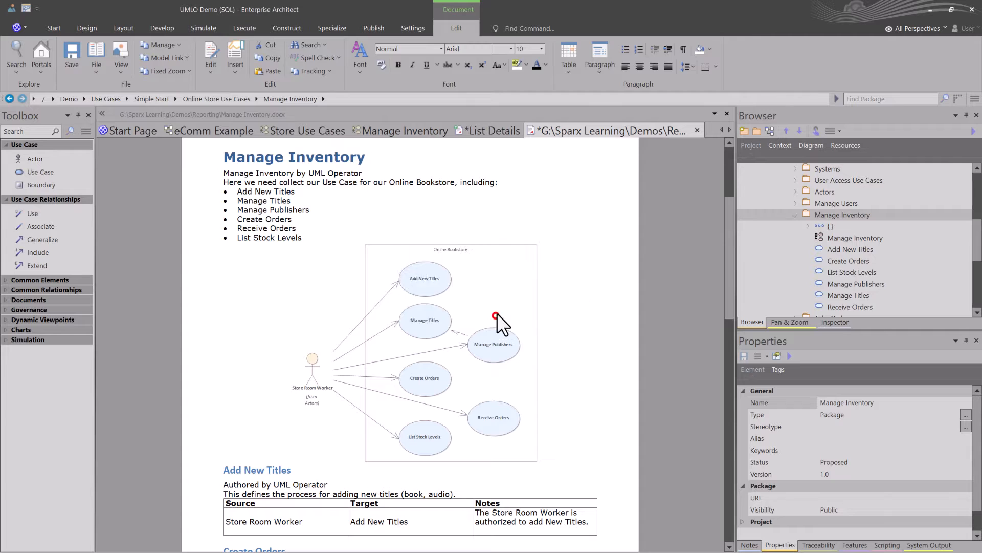
Left-align the Diagram Image field in the List Details template and add an empty line below it
{"action": "left_click", "coordinate": [490, 129]}
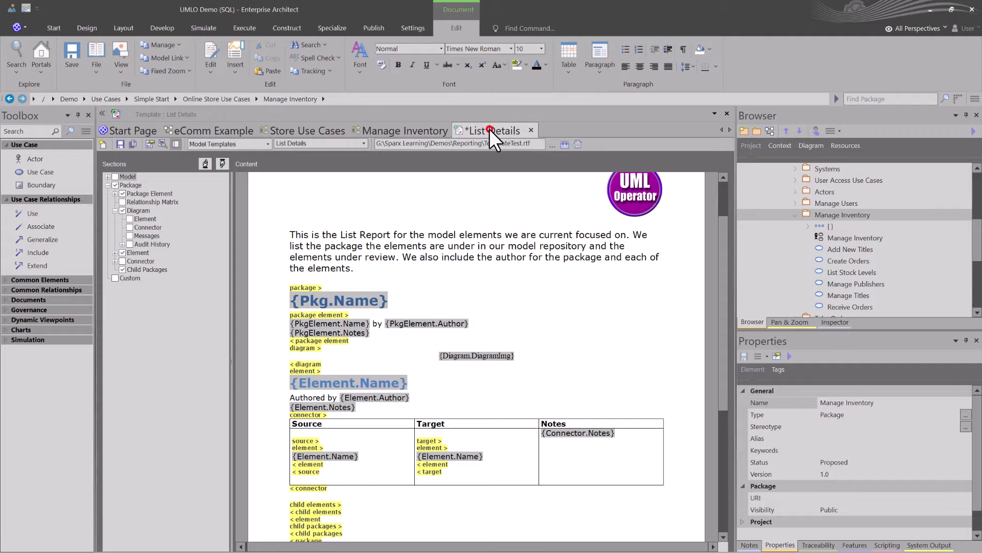
{"action": "left_click", "coordinate": [481, 353]}
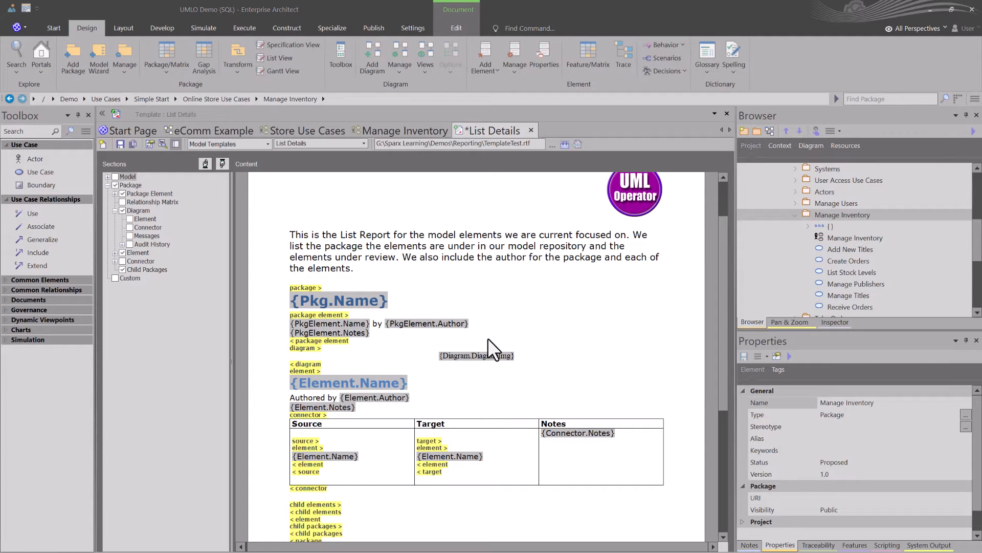
{"action": "left_click", "coordinate": [516, 356]}
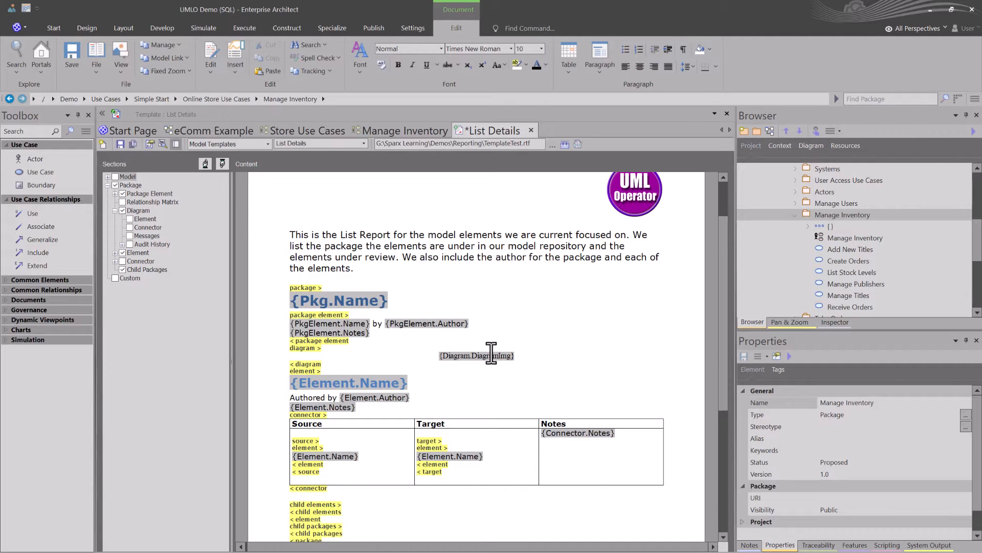
{"action": "left_click", "coordinate": [626, 66]}
{"action": "key", "text": "Return"}
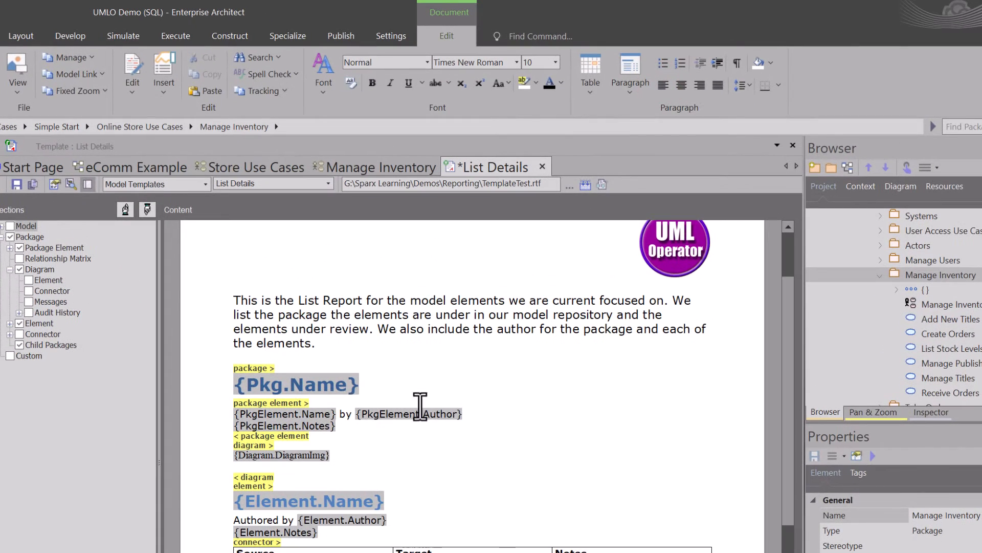
Insert the diagram Author field on the empty line below the Diagram Image field and precede it with the text "Authored by"
{"action": "right_click", "coordinate": [237, 467]}
{"action": "mouse_move", "coordinate": [261, 478]}
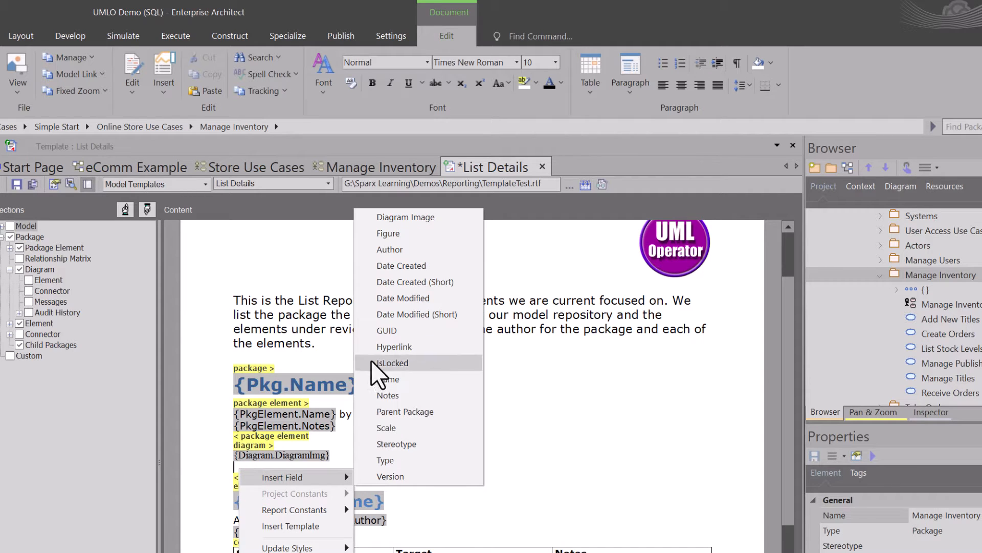
{"action": "left_click", "coordinate": [410, 251]}
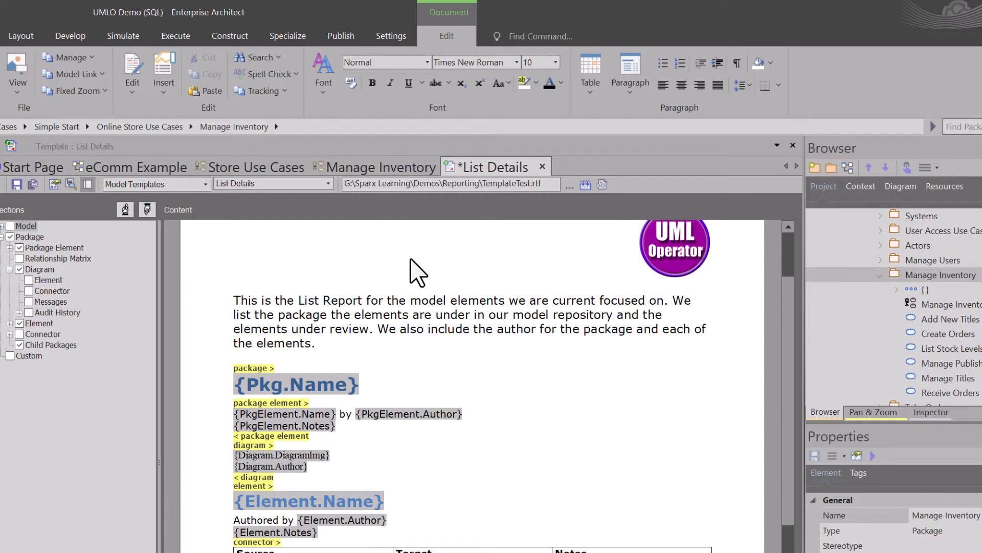
{"action": "key", "text": "Home"}
{"action": "type", "text": "Authore"}
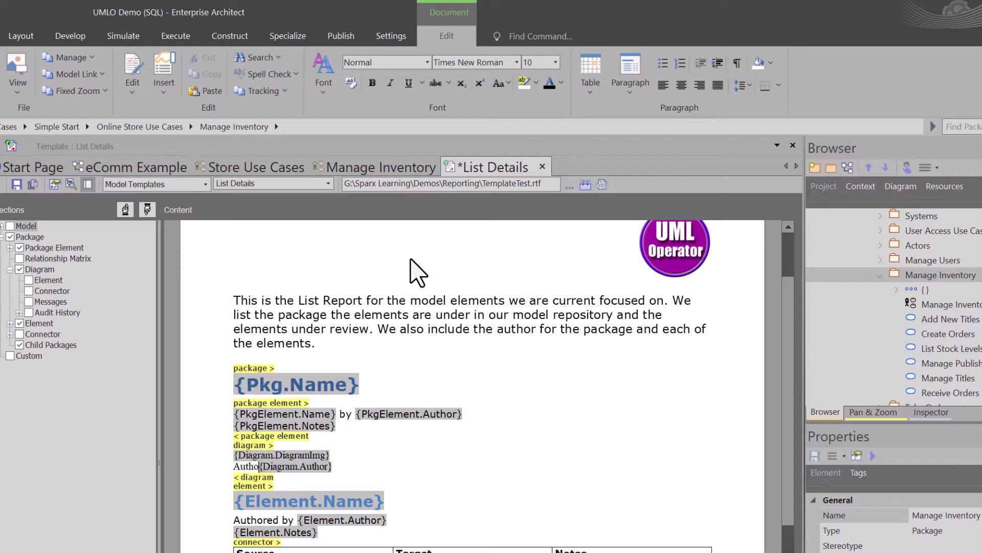
{"action": "type", "text": "d B"}
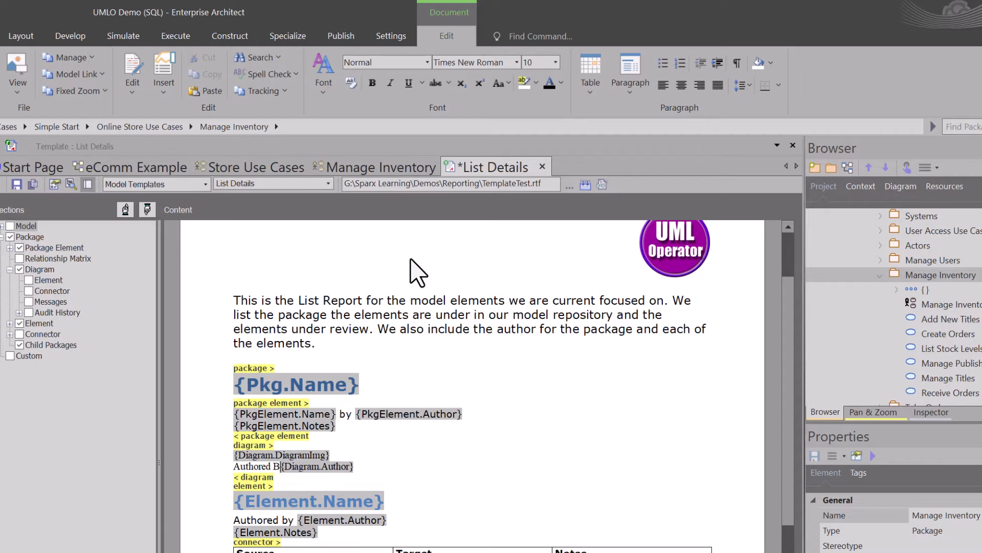
{"action": "key", "text": "BackSpace"}
{"action": "type", "text": "by"}
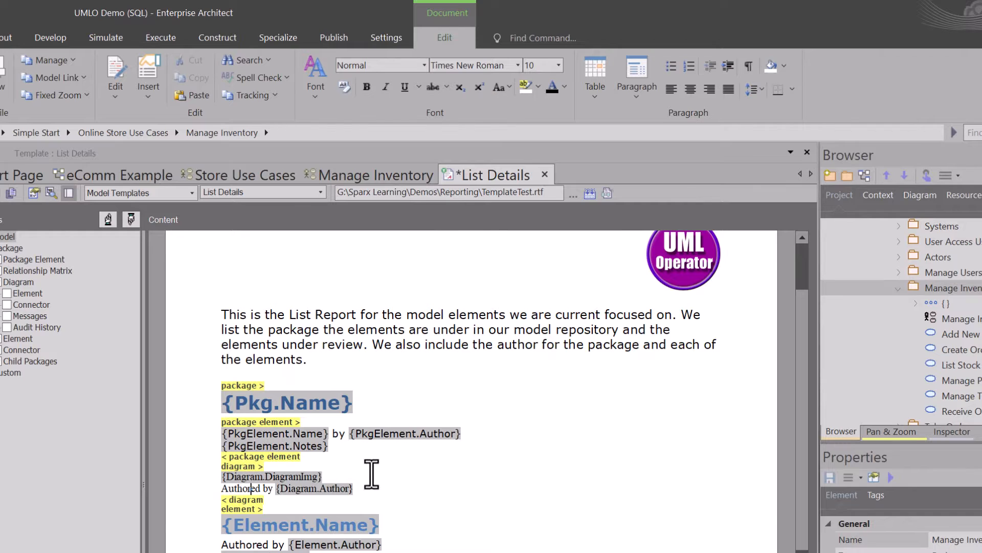
{"action": "left_click", "coordinate": [485, 329]}
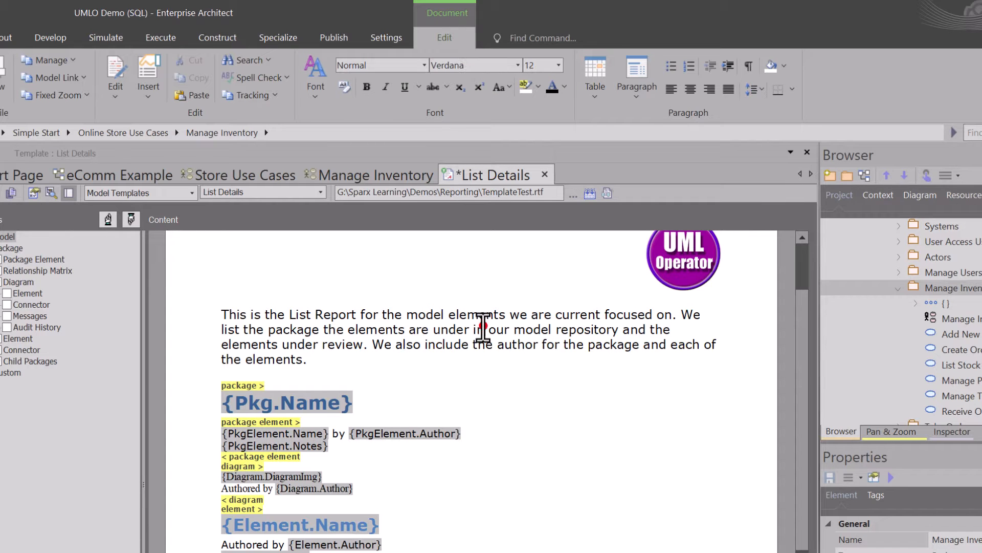
Generate the Manage Inventory documentation from the List Details template, check the diagram and its author line in the report, and close it
{"action": "left_click", "coordinate": [947, 288]}
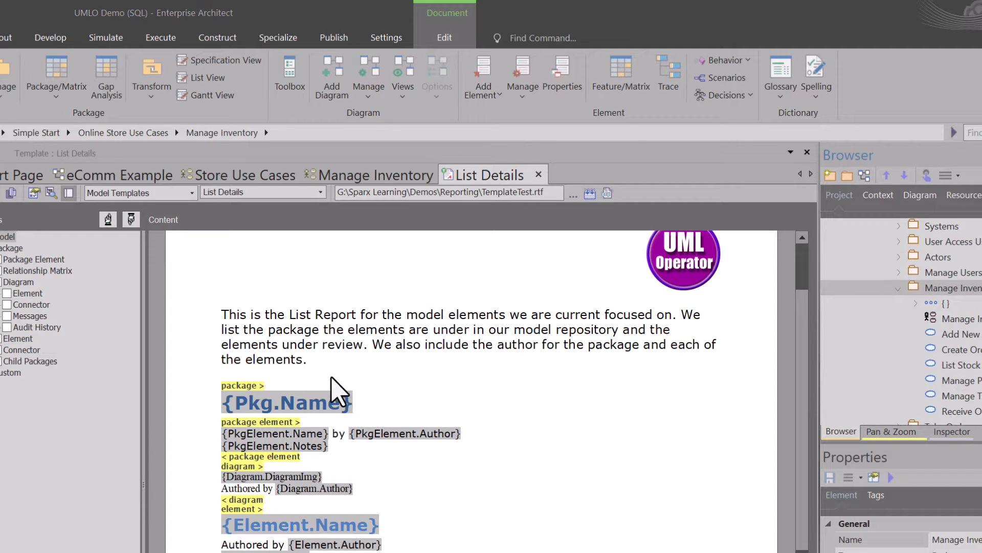
{"action": "key", "text": "F8"}
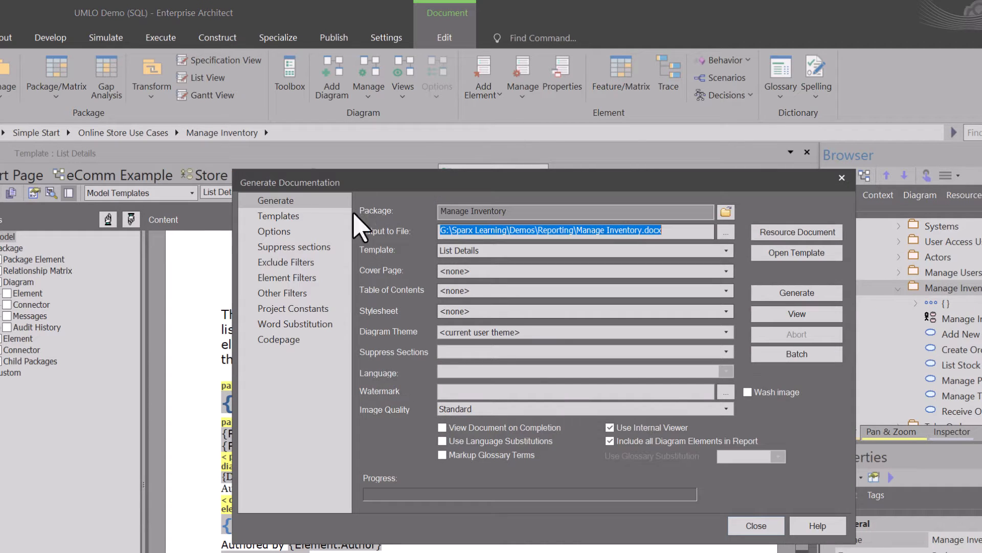
{"action": "left_click", "coordinate": [790, 294]}
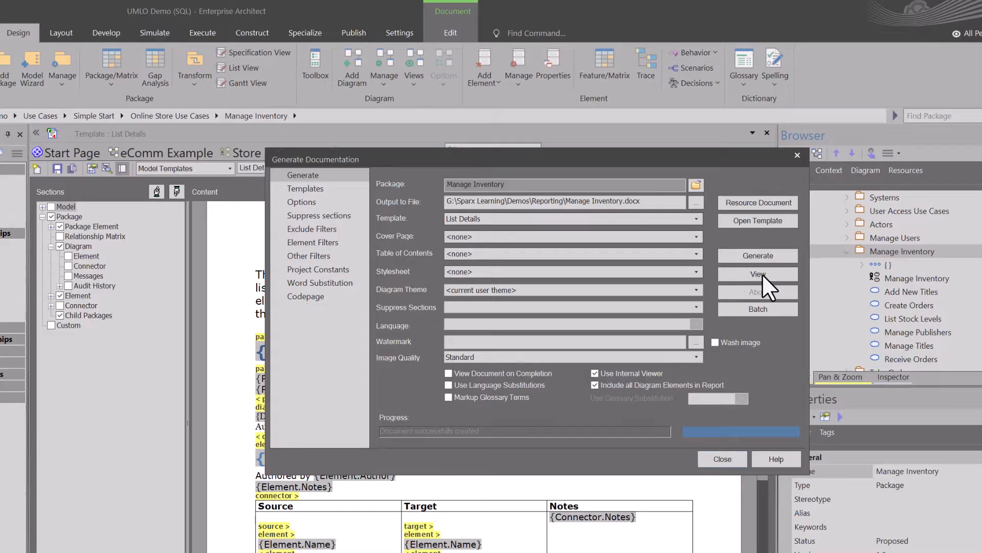
{"action": "left_click", "coordinate": [808, 318]}
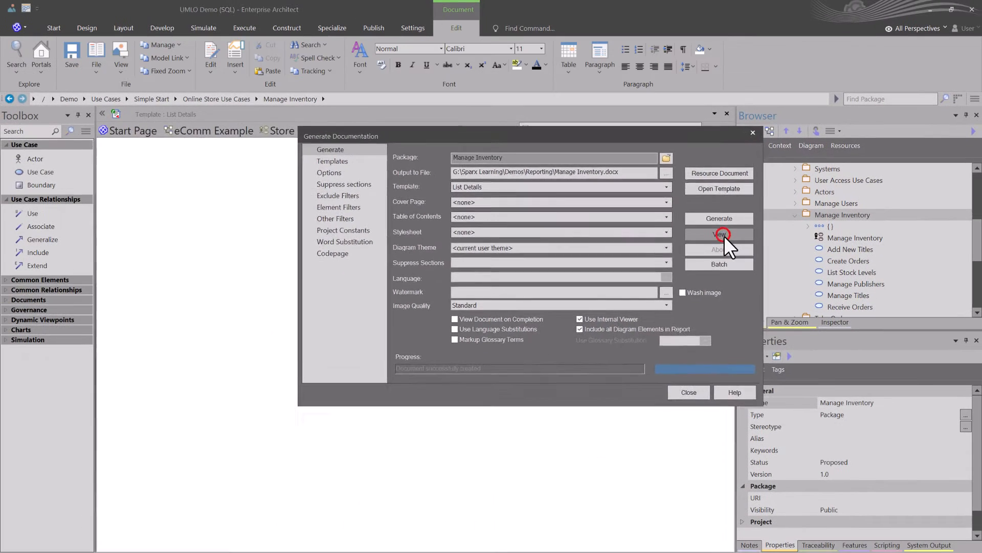
{"action": "scroll", "coordinate": [499, 348], "scroll_direction": "down", "scroll_amount": 3}
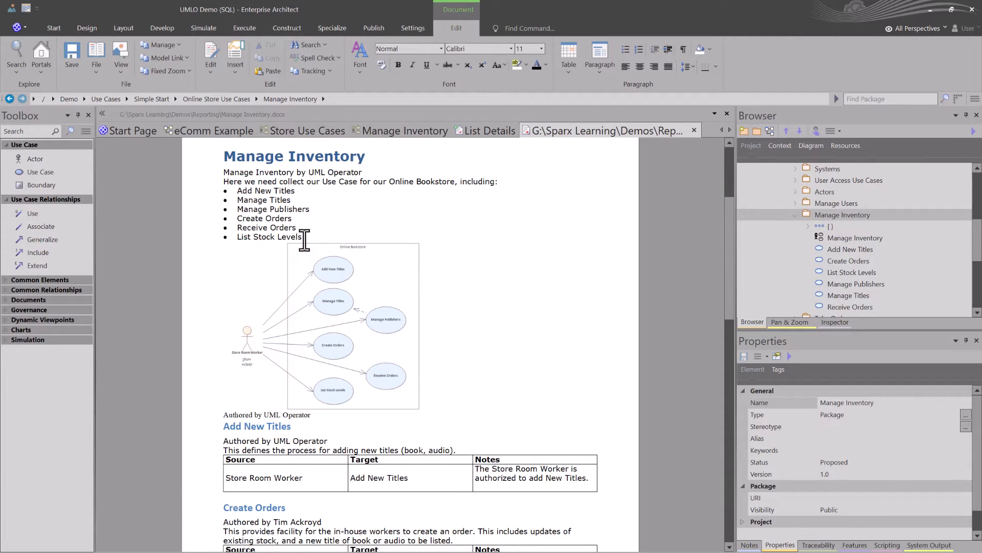
{"action": "left_click", "coordinate": [248, 191]}
{"action": "scroll", "coordinate": [297, 379], "scroll_direction": "down", "scroll_amount": 2}
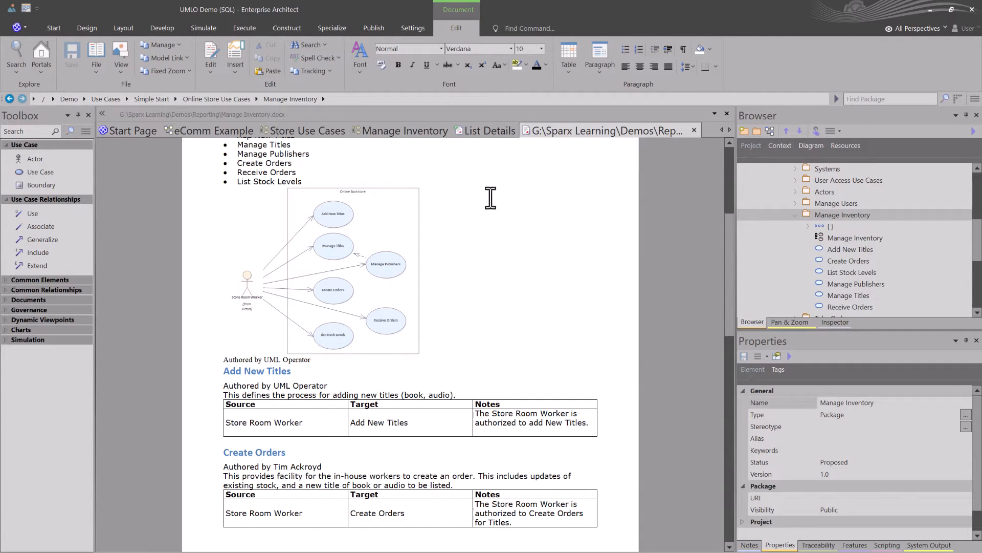
{"action": "left_click", "coordinate": [694, 131]}
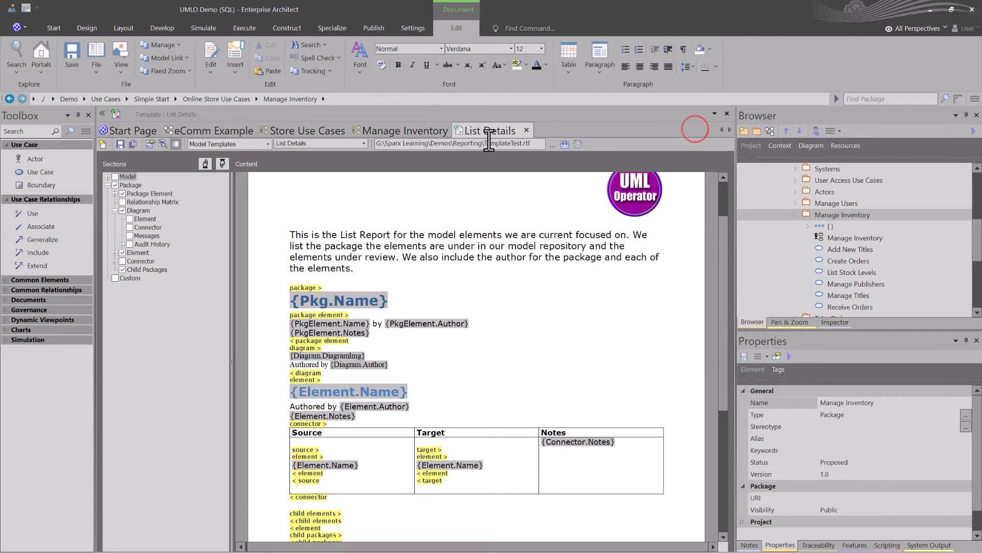
Add an empty line above the Diagram Image field and another between the diagram and element sections of the List Details template
{"action": "left_click", "coordinate": [356, 269]}
{"action": "left_click", "coordinate": [331, 352]}
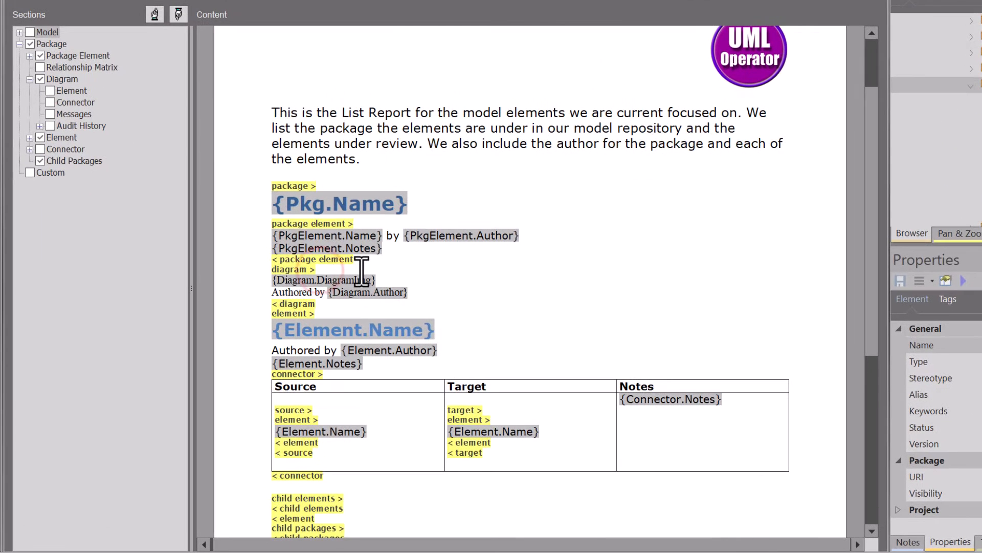
{"action": "key", "text": "Return"}
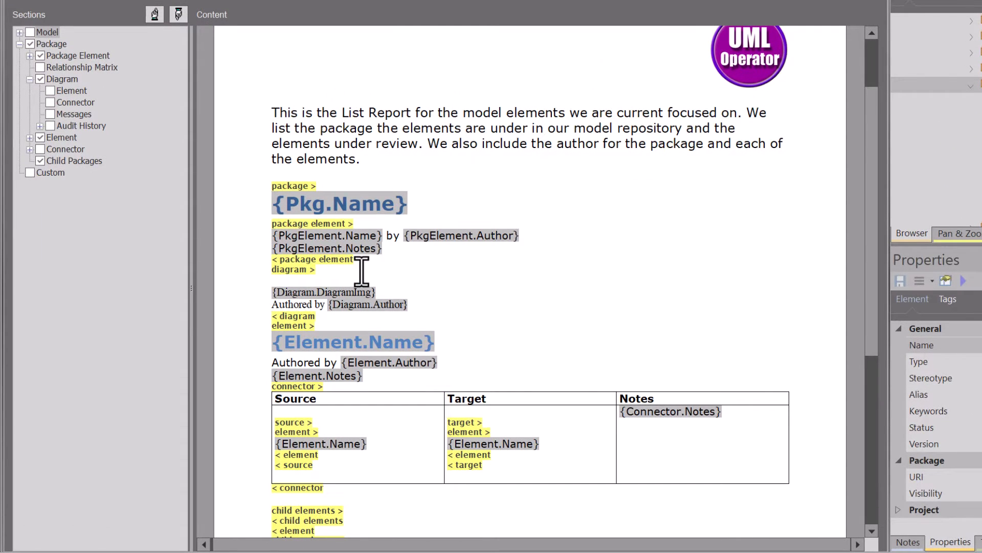
{"action": "key", "text": "Return"}
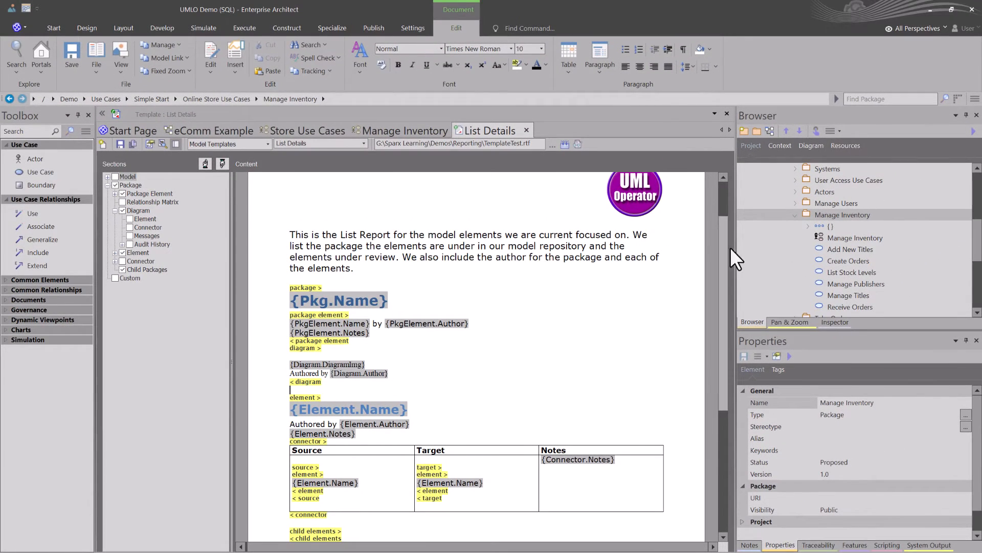
Regenerate the Manage Inventory documentation and look through the report to check the spacing around the diagram
{"action": "left_click", "coordinate": [830, 216]}
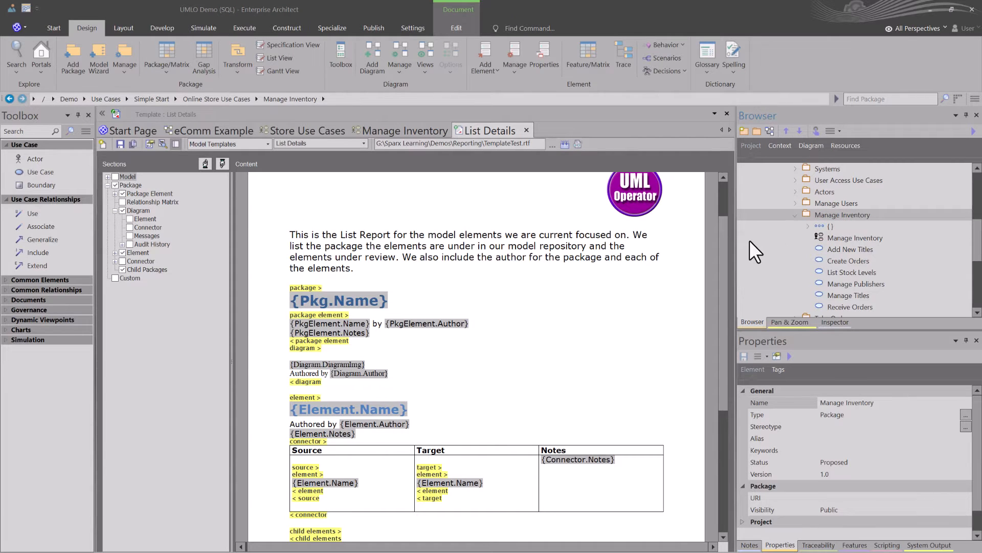
{"action": "key", "text": "F8"}
{"action": "left_click", "coordinate": [715, 219]}
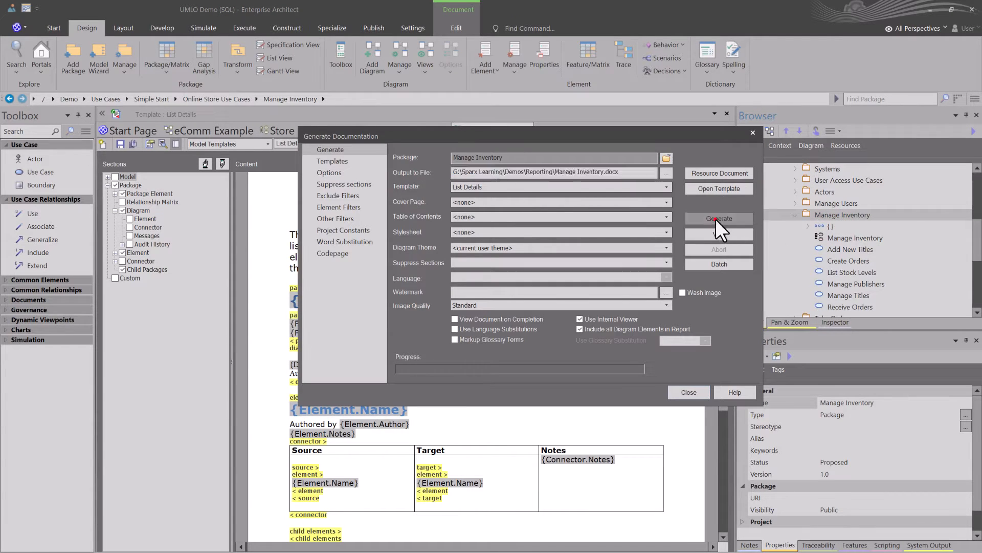
{"action": "left_click", "coordinate": [723, 234]}
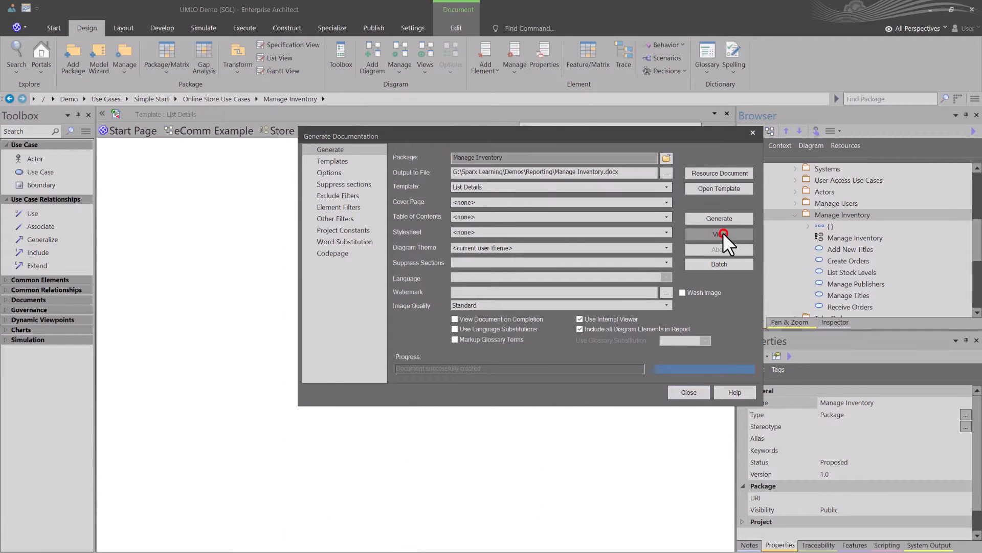
{"action": "scroll", "coordinate": [396, 334], "scroll_direction": "down", "scroll_amount": 3}
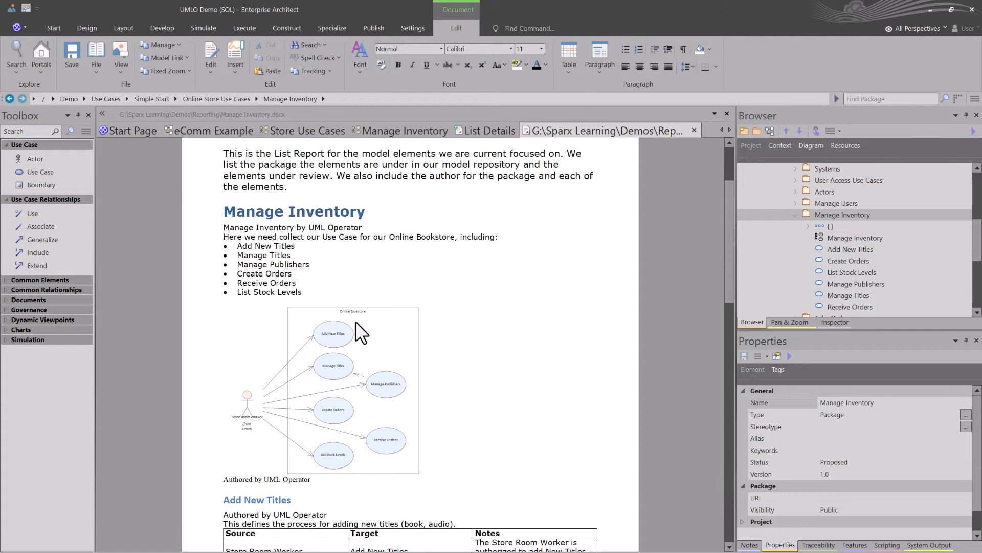
{"action": "left_click", "coordinate": [251, 483]}
{"action": "scroll", "coordinate": [418, 307], "scroll_direction": "down", "scroll_amount": 9}
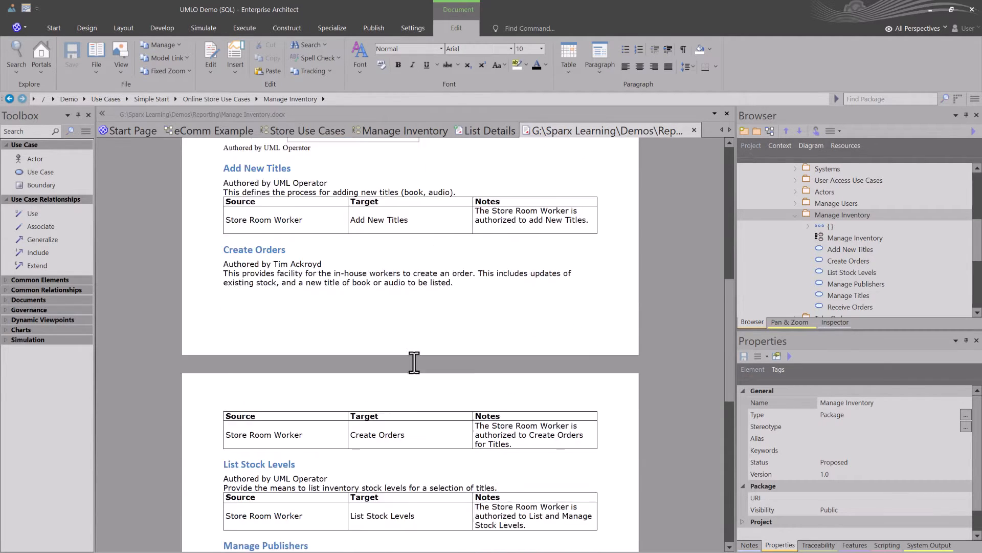
{"action": "scroll", "coordinate": [414, 362], "scroll_direction": "down", "scroll_amount": 2}
{"action": "scroll", "coordinate": [414, 362], "scroll_direction": "up", "scroll_amount": 7}
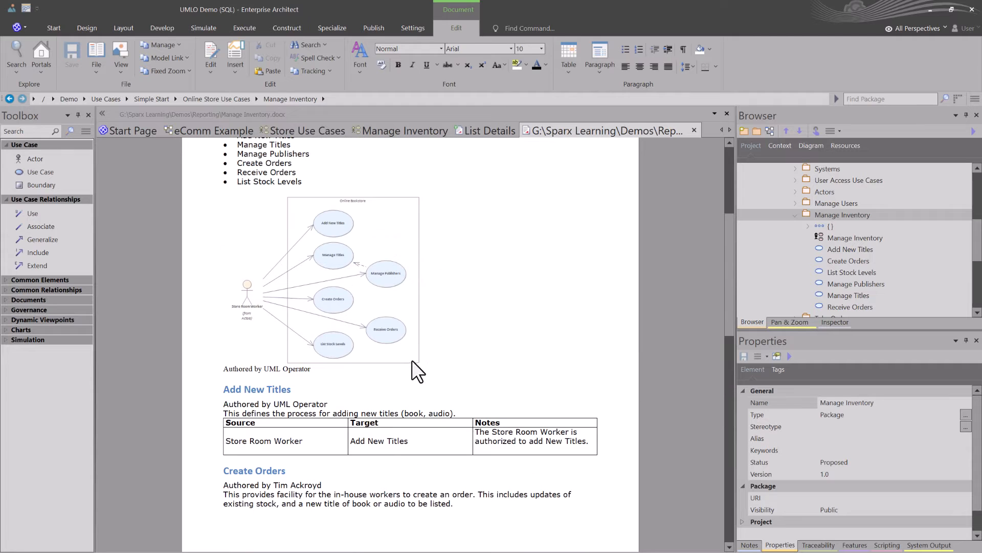
{"action": "scroll", "coordinate": [416, 373], "scroll_direction": "down", "scroll_amount": 5}
{"action": "scroll", "coordinate": [409, 370], "scroll_direction": "up", "scroll_amount": 9}
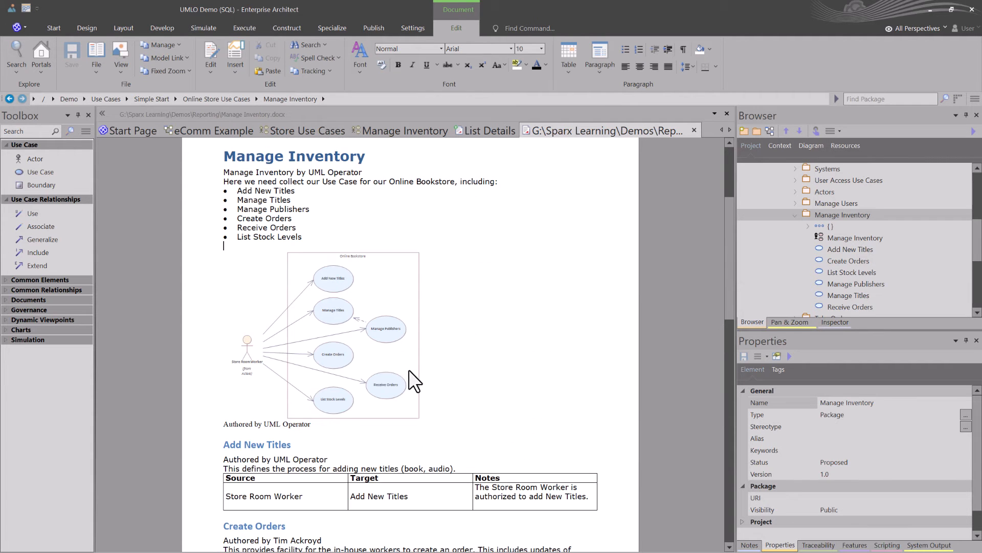
Center the diagram image and its author line in the generated report, then close the report and return to the List Details template
{"action": "left_click", "coordinate": [310, 426], "text": "shift"}
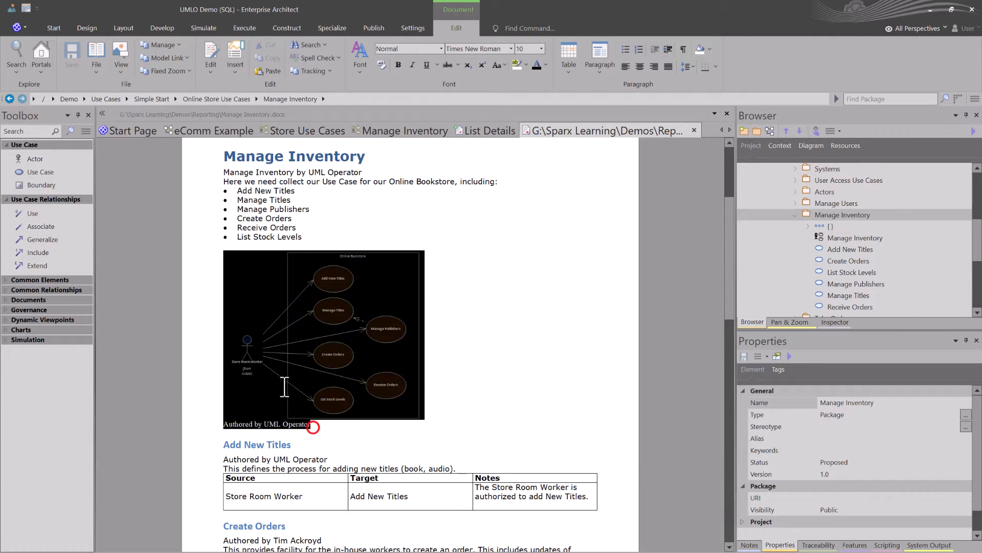
{"action": "left_click", "coordinate": [640, 66]}
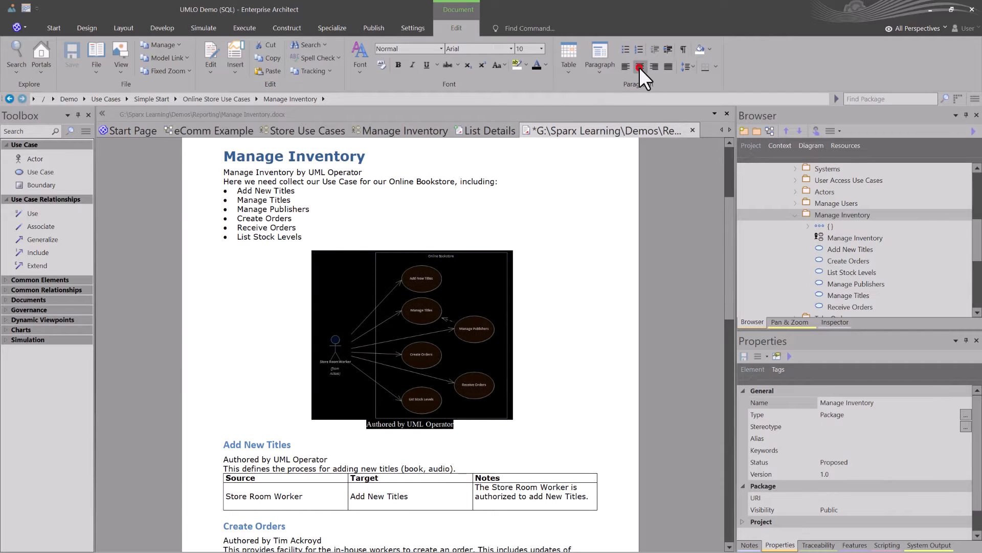
{"action": "left_click", "coordinate": [347, 217]}
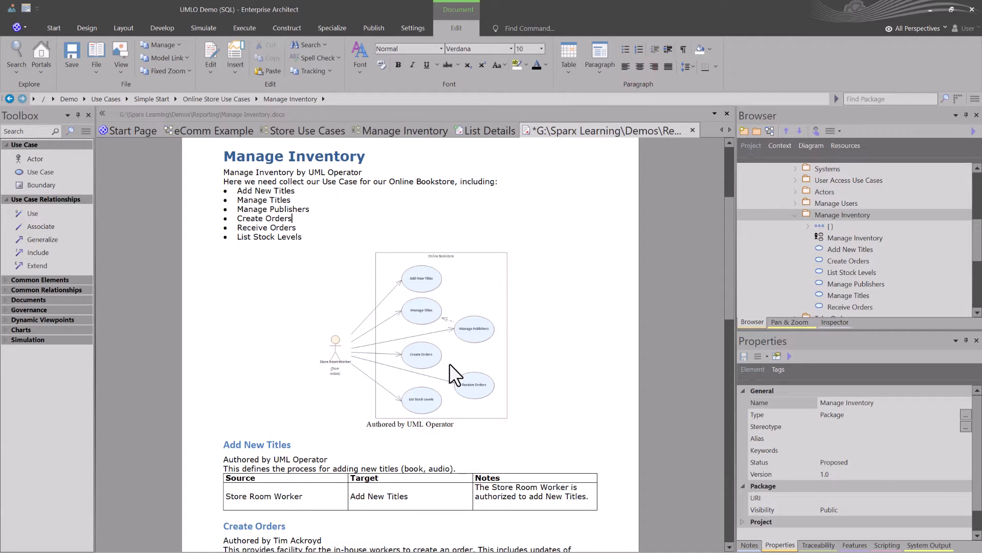
{"action": "scroll", "coordinate": [450, 363], "scroll_direction": "down", "scroll_amount": 2}
{"action": "left_click", "coordinate": [484, 130]}
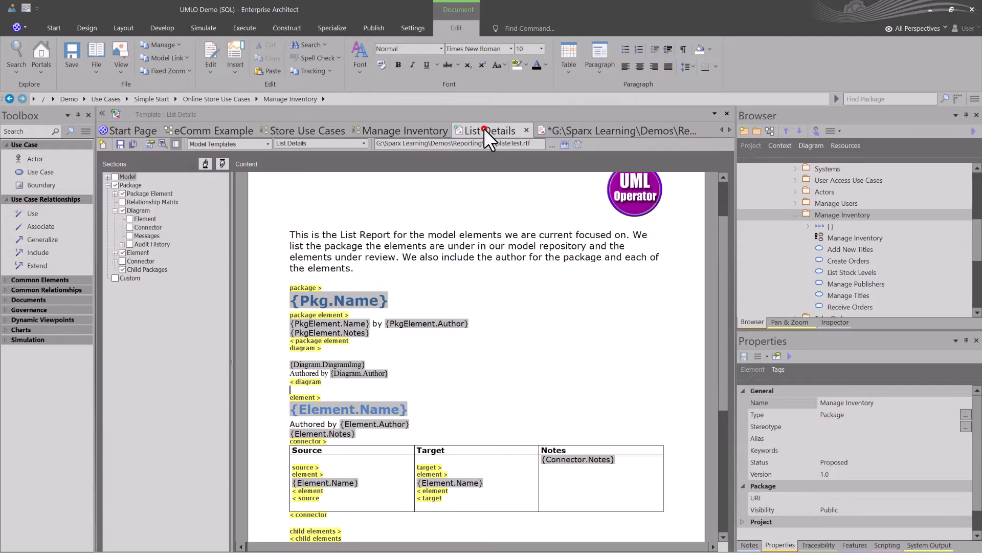
{"action": "left_click", "coordinate": [572, 131]}
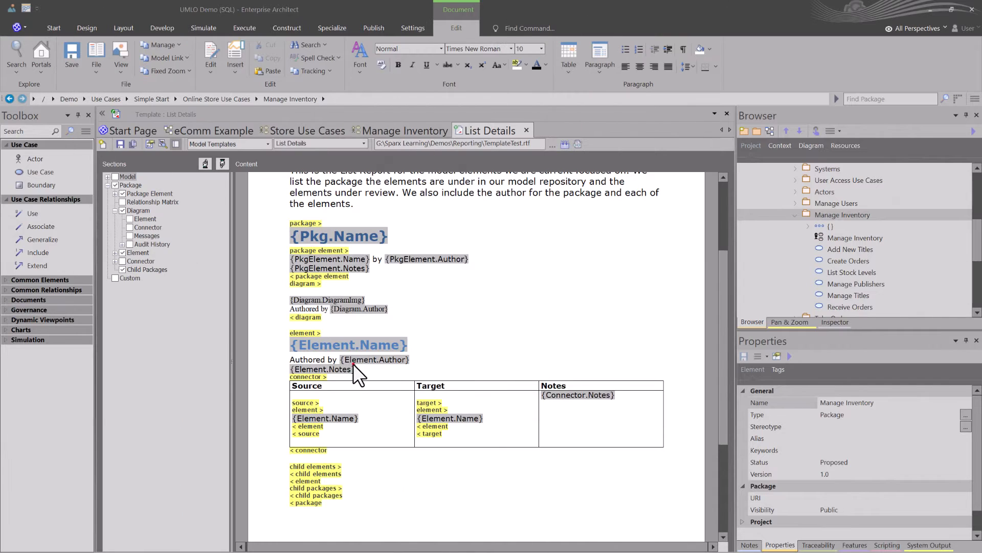
Set the font of the entire List Details template content to Verdana
{"action": "left_click", "coordinate": [353, 364]}
{"action": "left_click", "coordinate": [348, 307]}
{"action": "left_click", "coordinate": [394, 307]}
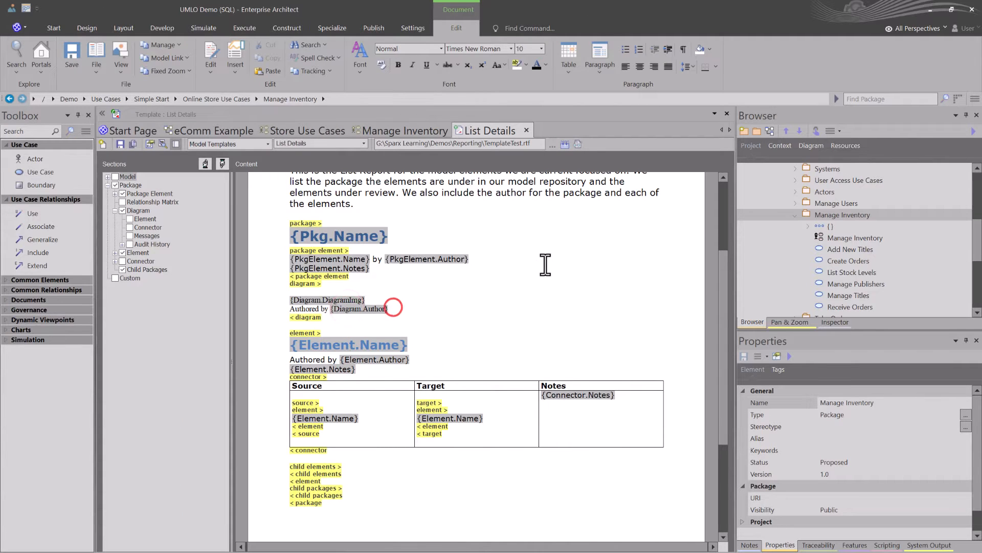
{"action": "key", "text": "ctrl+a"}
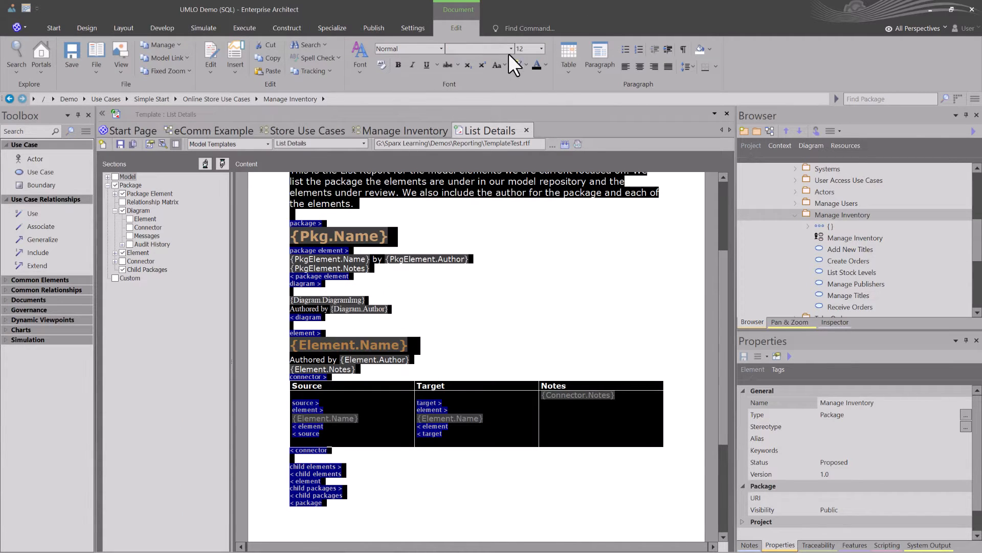
{"action": "left_click", "coordinate": [510, 48]}
{"action": "scroll", "coordinate": [478, 63], "scroll_direction": "down", "scroll_amount": 2}
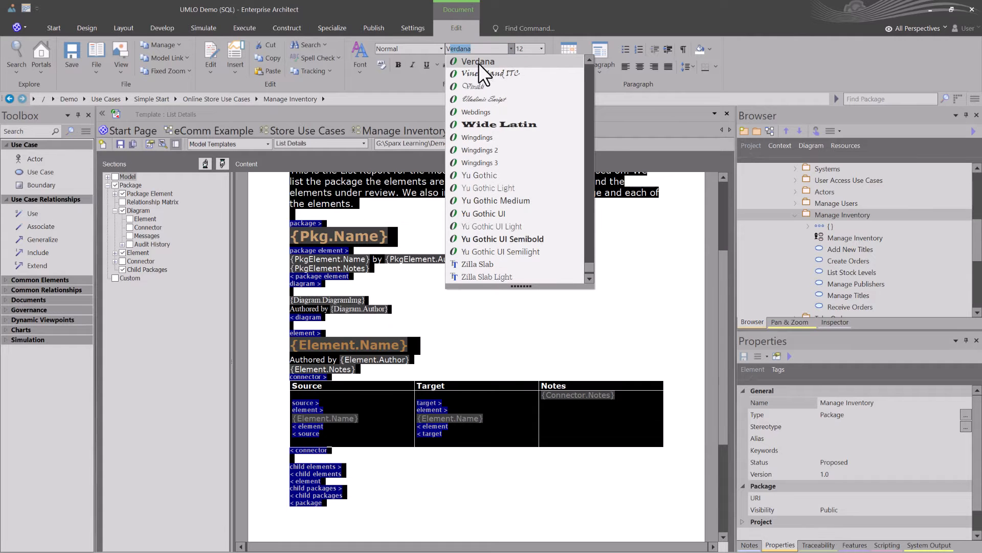
{"action": "left_click", "coordinate": [478, 61]}
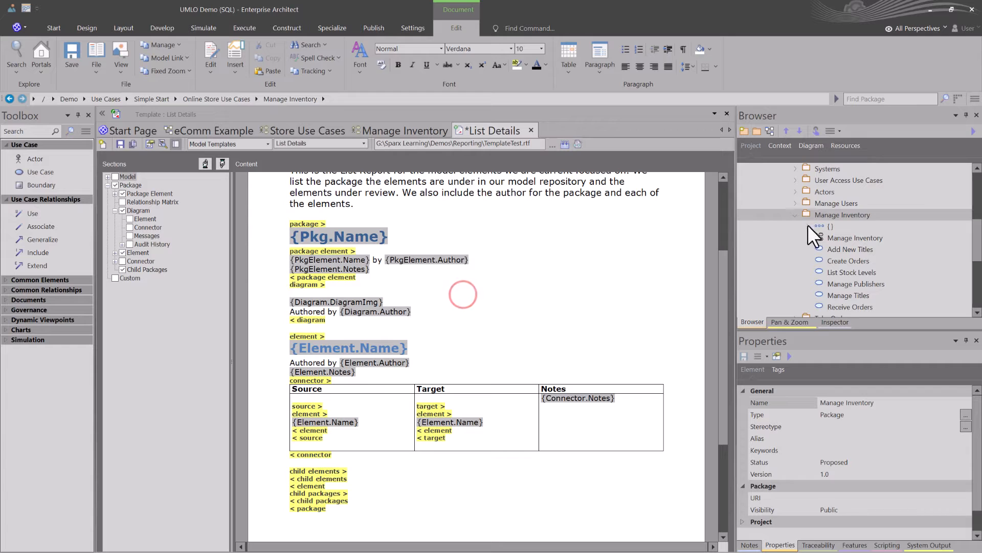
Regenerate the Manage Inventory package documentation from the List Details template and open the resulting report
{"action": "left_click", "coordinate": [834, 215]}
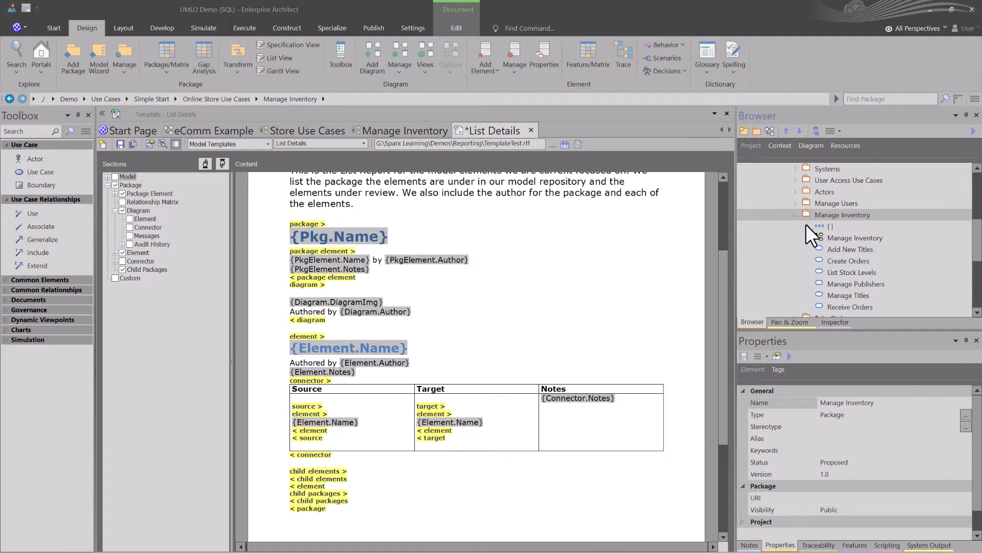
{"action": "key", "text": "F8"}
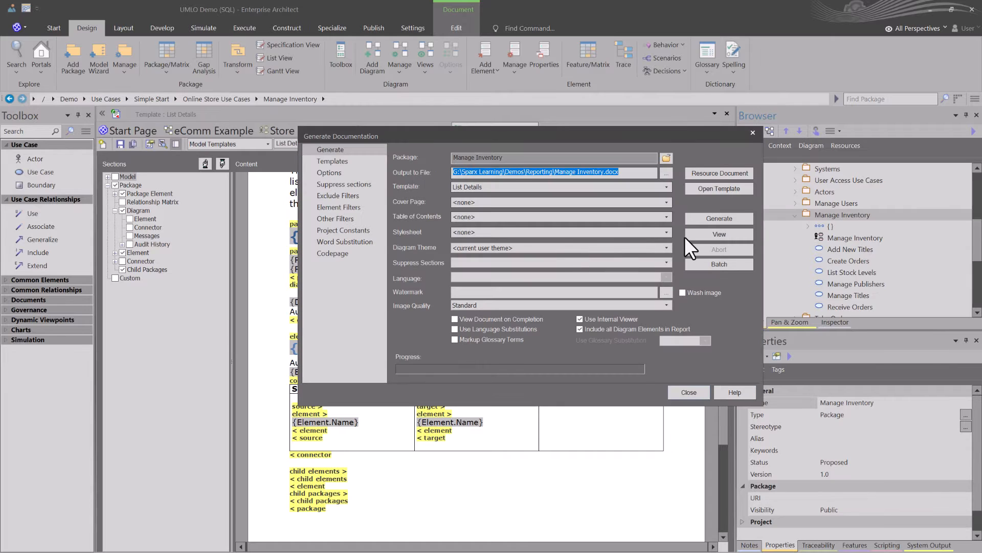
{"action": "left_click", "coordinate": [719, 220]}
{"action": "left_click", "coordinate": [520, 291]}
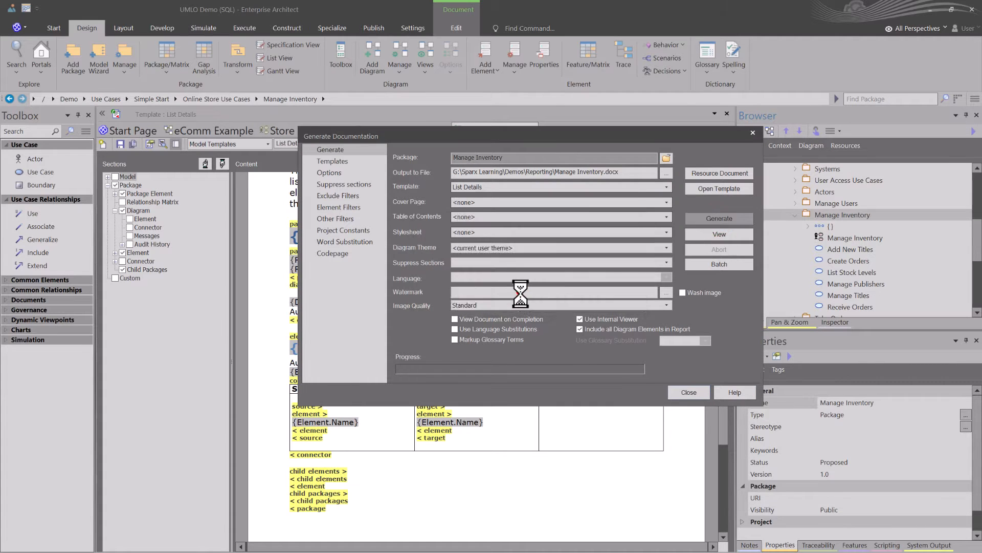
{"action": "left_click", "coordinate": [722, 235]}
Look through the regenerated report, checking the fonts, the diagram with its author line, and the element sections with their connector tables
{"action": "scroll", "coordinate": [481, 295], "scroll_direction": "down", "scroll_amount": 5}
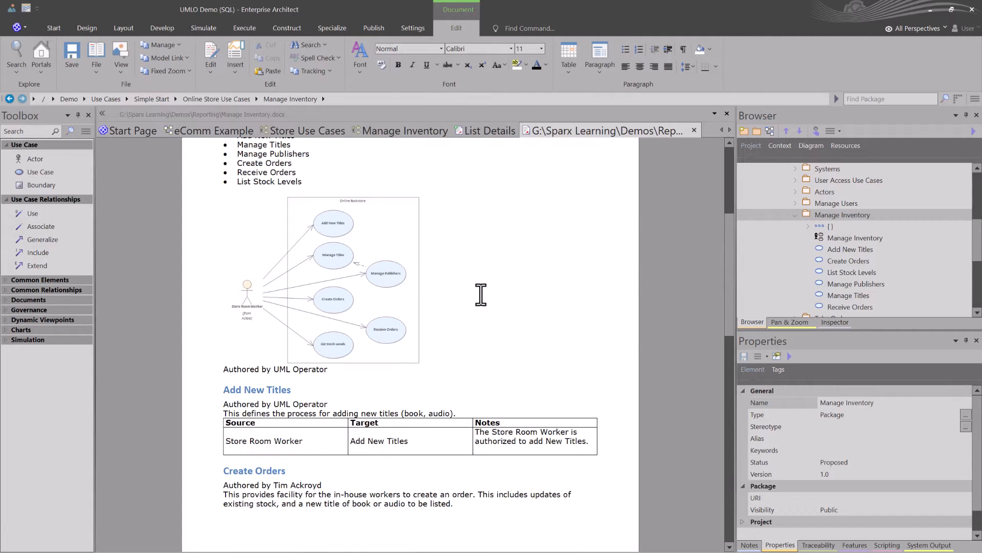
{"action": "scroll", "coordinate": [481, 286], "scroll_direction": "up", "scroll_amount": 5}
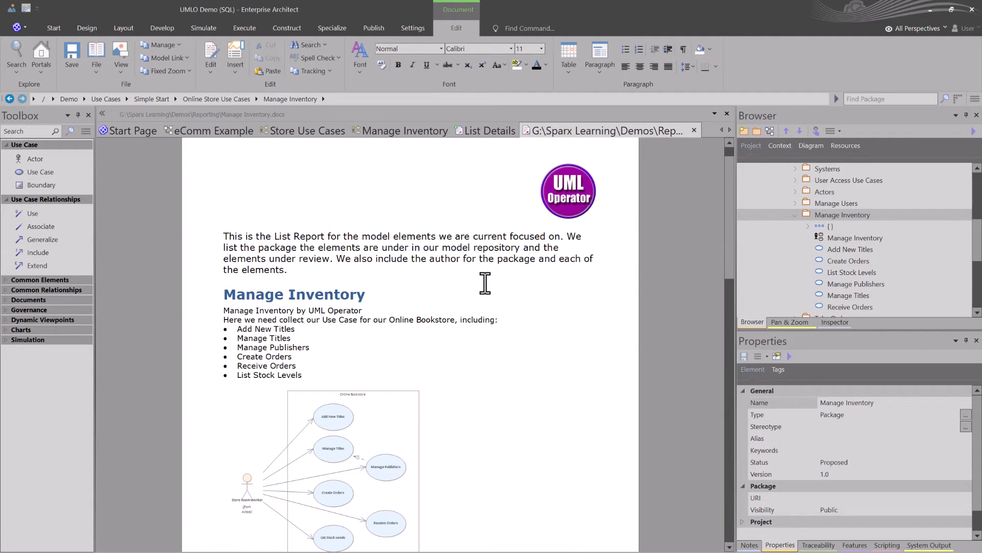
{"action": "scroll", "coordinate": [484, 281], "scroll_direction": "down", "scroll_amount": 15}
{"action": "scroll", "coordinate": [486, 278], "scroll_direction": "up", "scroll_amount": 13}
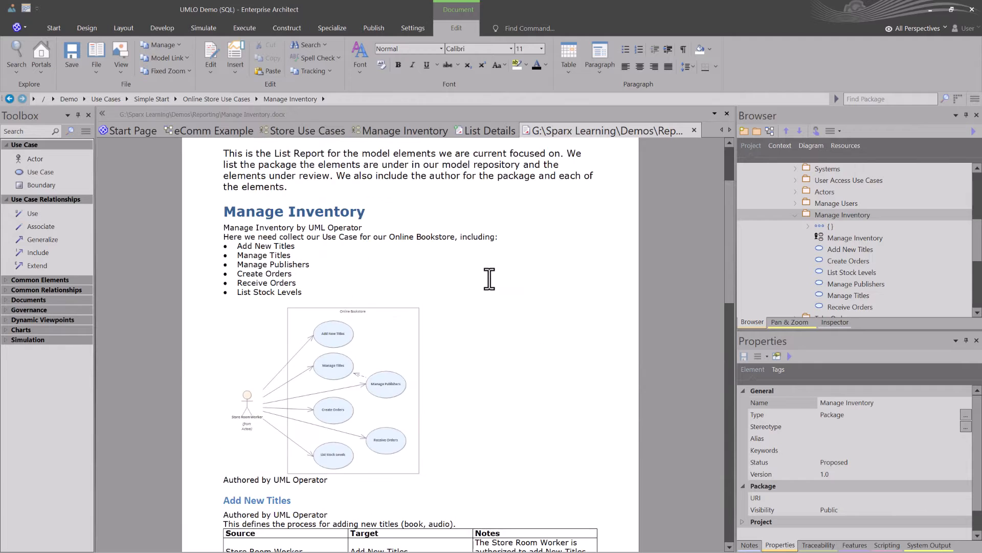
{"action": "scroll", "coordinate": [489, 279], "scroll_direction": "up", "scroll_amount": 3}
{"action": "scroll", "coordinate": [464, 297], "scroll_direction": "down", "scroll_amount": 9}
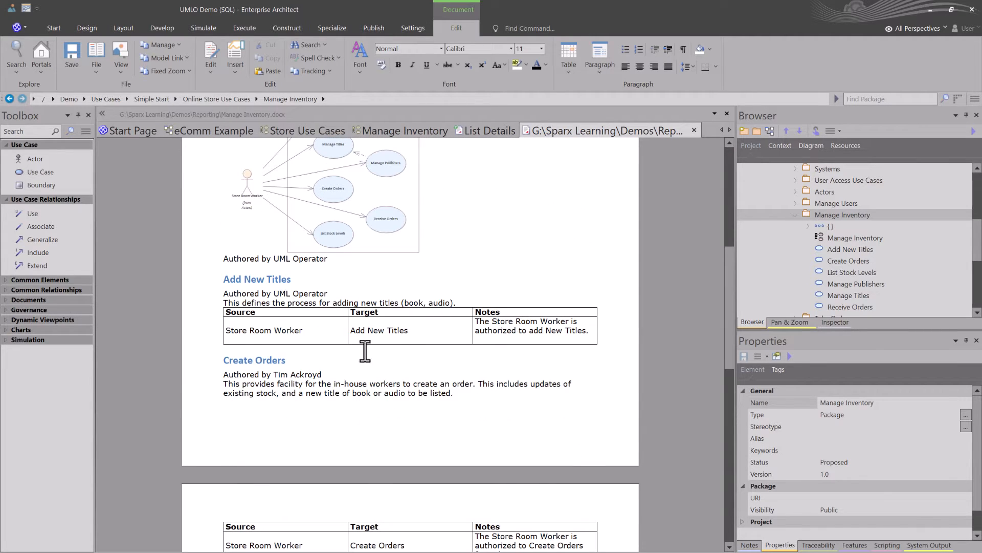
{"action": "scroll", "coordinate": [322, 378], "scroll_direction": "down", "scroll_amount": 2}
{"action": "scroll", "coordinate": [297, 350], "scroll_direction": "down", "scroll_amount": 3}
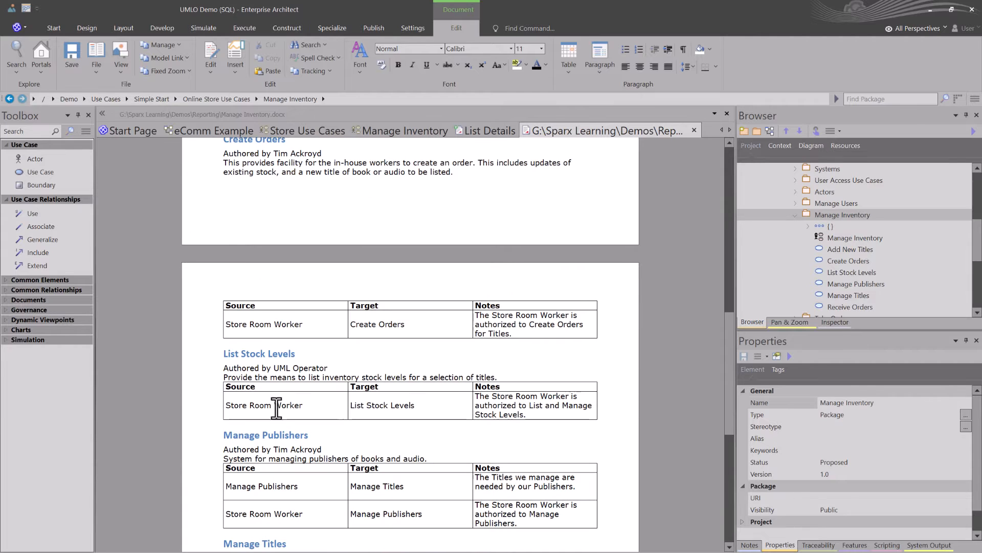
{"action": "scroll", "coordinate": [279, 351], "scroll_direction": "down", "scroll_amount": 5}
{"action": "scroll", "coordinate": [291, 377], "scroll_direction": "up", "scroll_amount": 10}
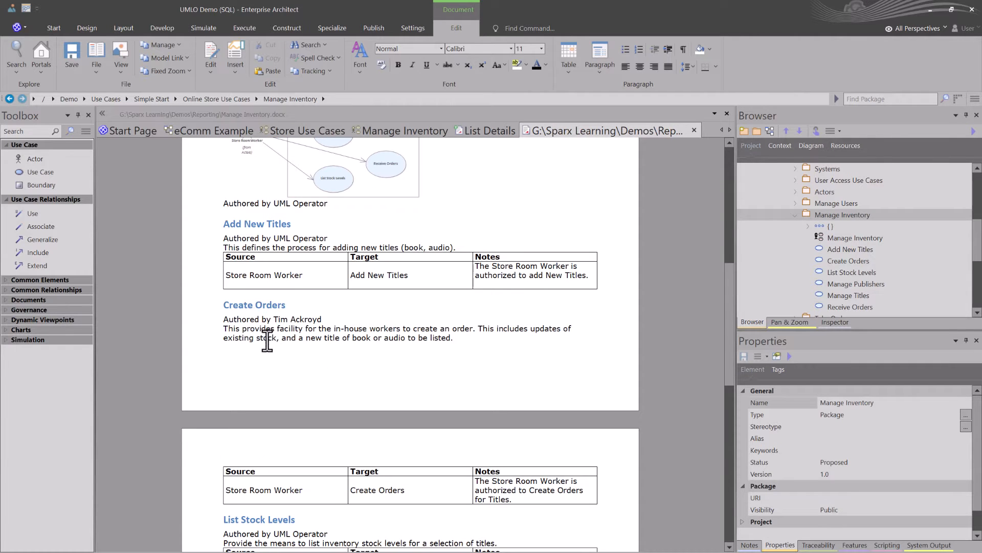
Examine the styling of the Create Orders, Manage Inventory and Add New Titles headings in the report
{"action": "left_click", "coordinate": [223, 306]}
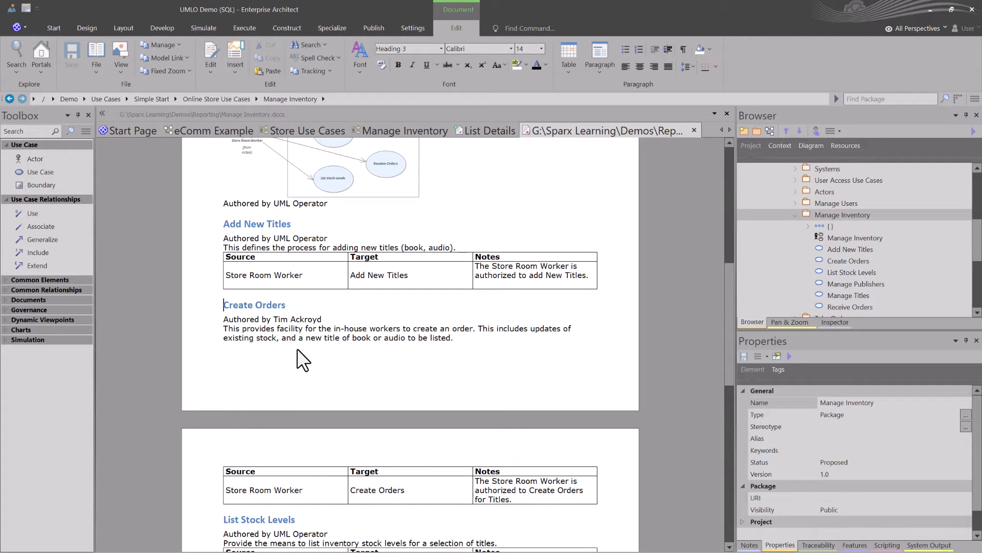
{"action": "scroll", "coordinate": [490, 332], "scroll_direction": "up", "scroll_amount": 8}
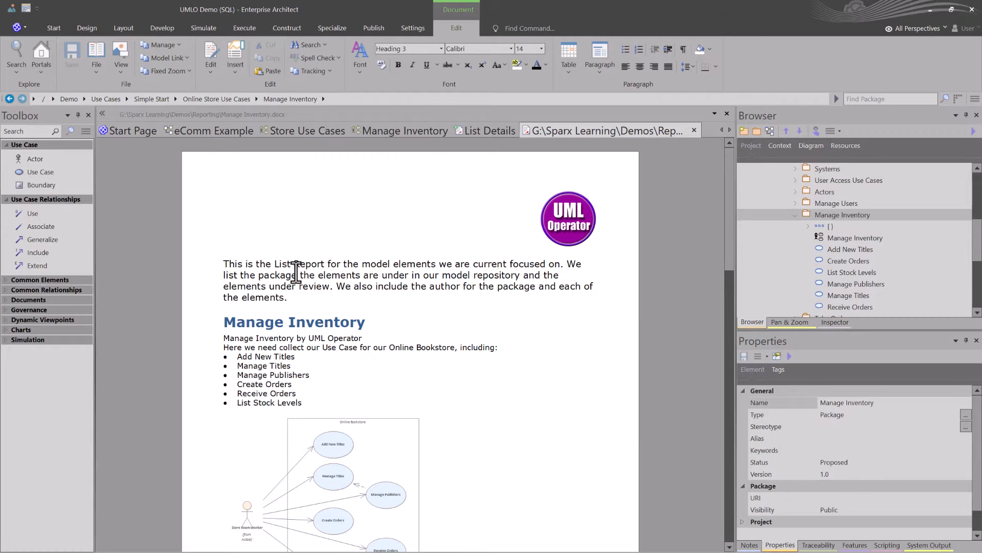
{"action": "left_click", "coordinate": [288, 298]}
{"action": "left_click_drag", "start_coordinate": [244, 322], "coordinate": [316, 324]}
{"action": "scroll", "coordinate": [317, 333], "scroll_direction": "down", "scroll_amount": 4}
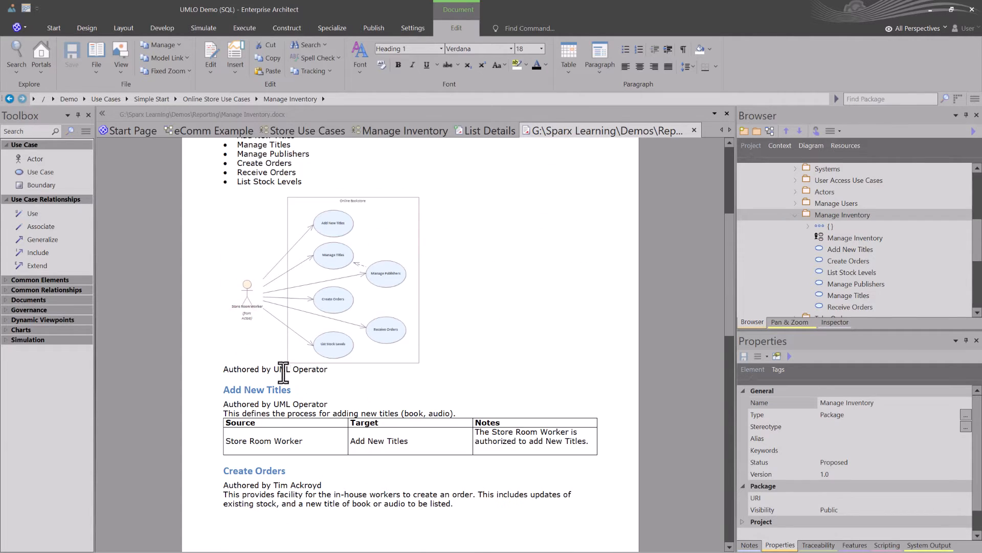
{"action": "left_click_drag", "start_coordinate": [247, 389], "coordinate": [269, 392]}
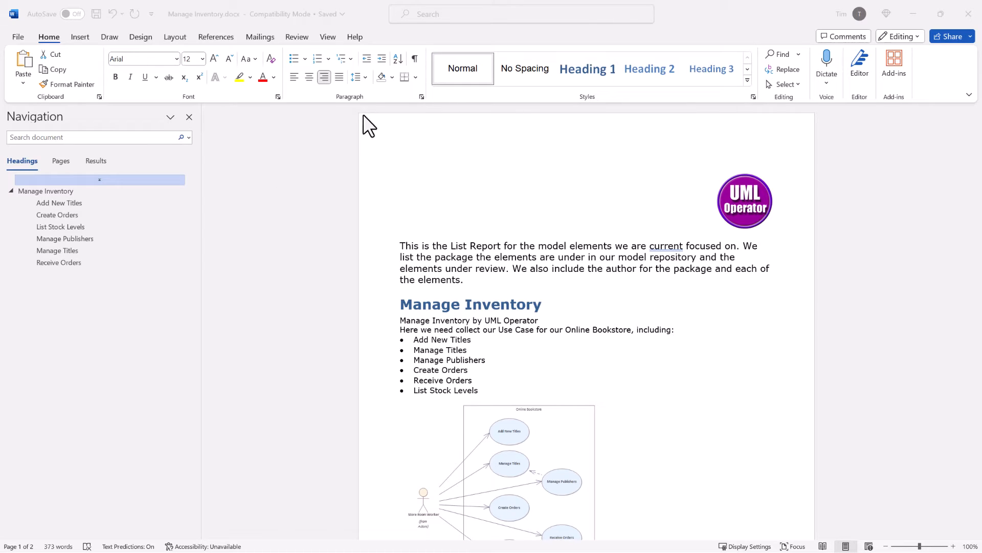
In Word, show Manage Inventory.docx in Web Layout and skim through the document
{"action": "left_click", "coordinate": [328, 36]}
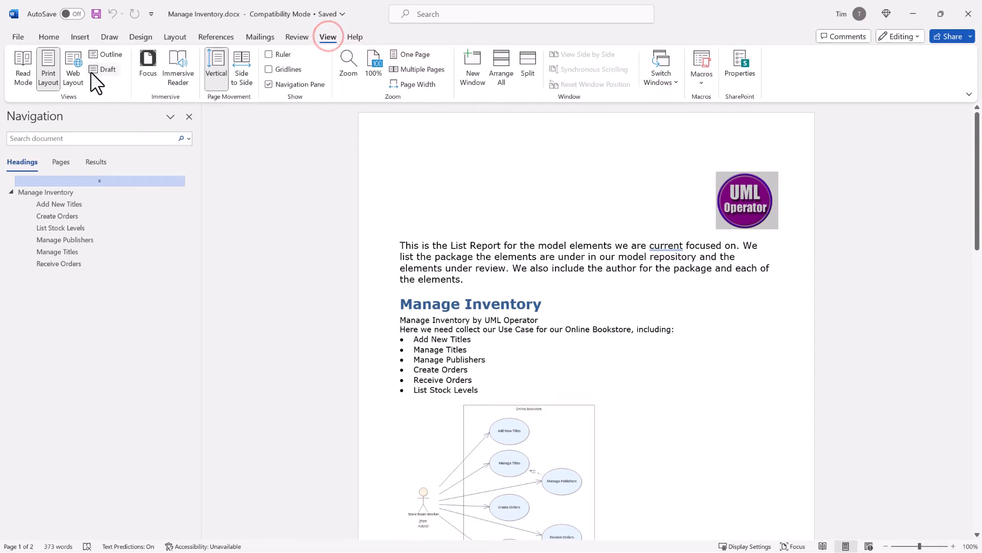
{"action": "left_click", "coordinate": [69, 66]}
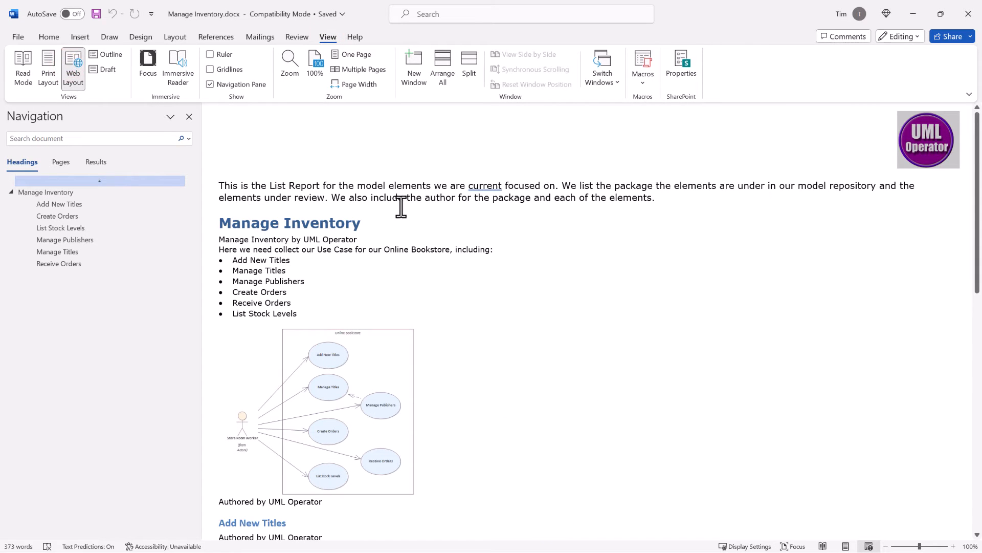
{"action": "scroll", "coordinate": [532, 307], "scroll_direction": "down", "scroll_amount": 8}
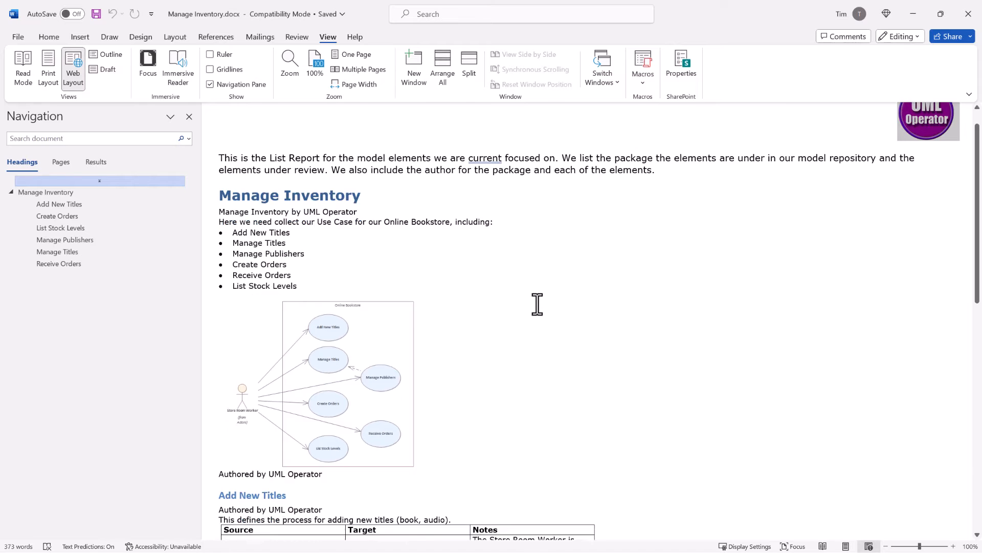
{"action": "scroll", "coordinate": [529, 334], "scroll_direction": "up", "scroll_amount": 5}
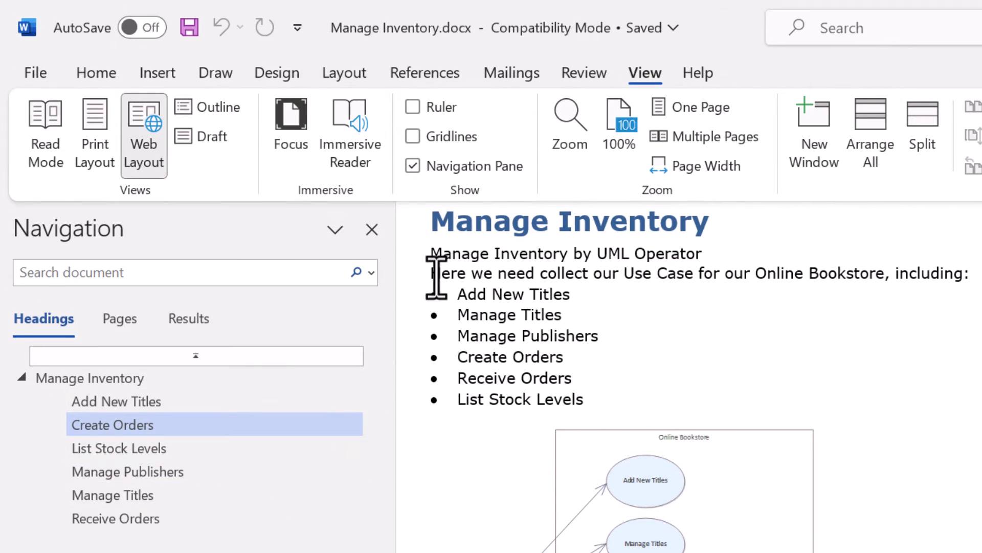
Go through the document's use case sections by their headings and return to the Manage Inventory heading
{"action": "left_click", "coordinate": [427, 165]}
{"action": "left_click", "coordinate": [426, 165]}
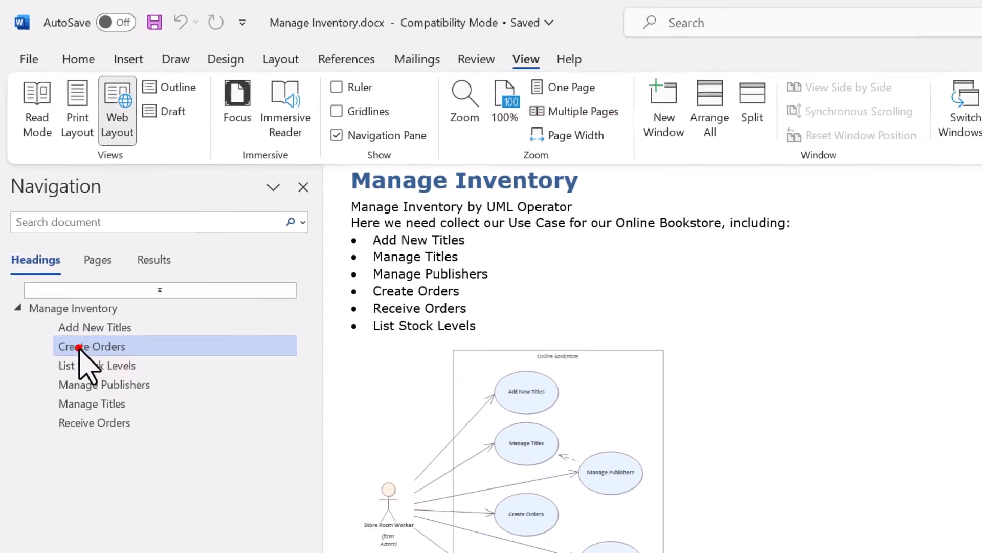
{"action": "left_click", "coordinate": [83, 365]}
{"action": "left_click", "coordinate": [87, 384]}
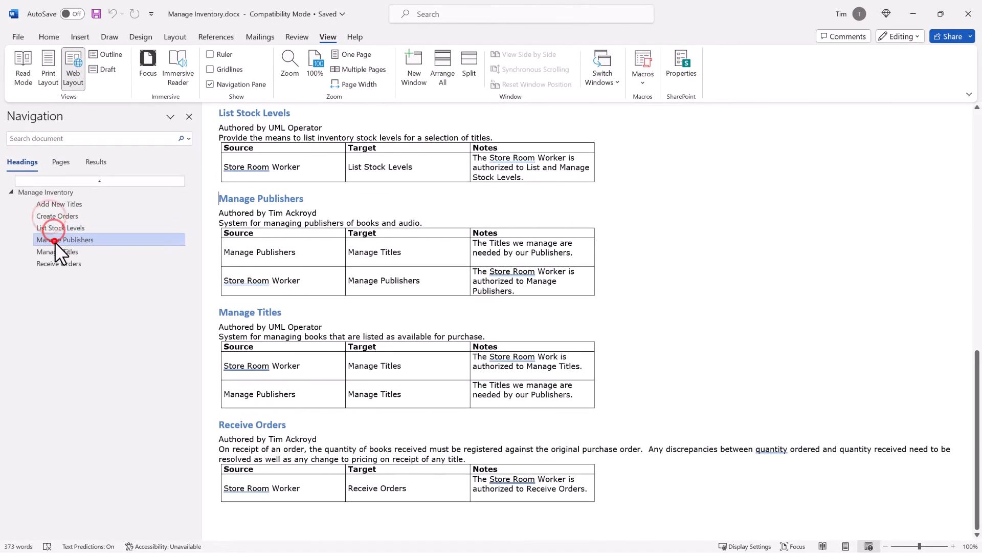
{"action": "left_click", "coordinate": [90, 404]}
{"action": "left_click", "coordinate": [92, 423]}
{"action": "left_click", "coordinate": [56, 206]}
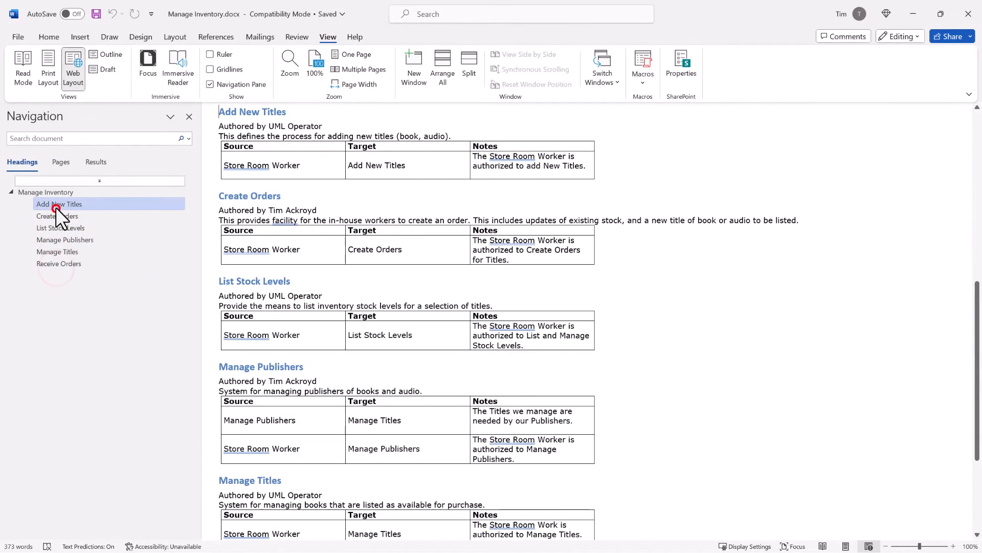
{"action": "left_click", "coordinate": [51, 191]}
Enlarge the Online Bookstore diagram image proportionally to roughly one and a half times its size
{"action": "scroll", "coordinate": [440, 280], "scroll_direction": "up", "scroll_amount": 2}
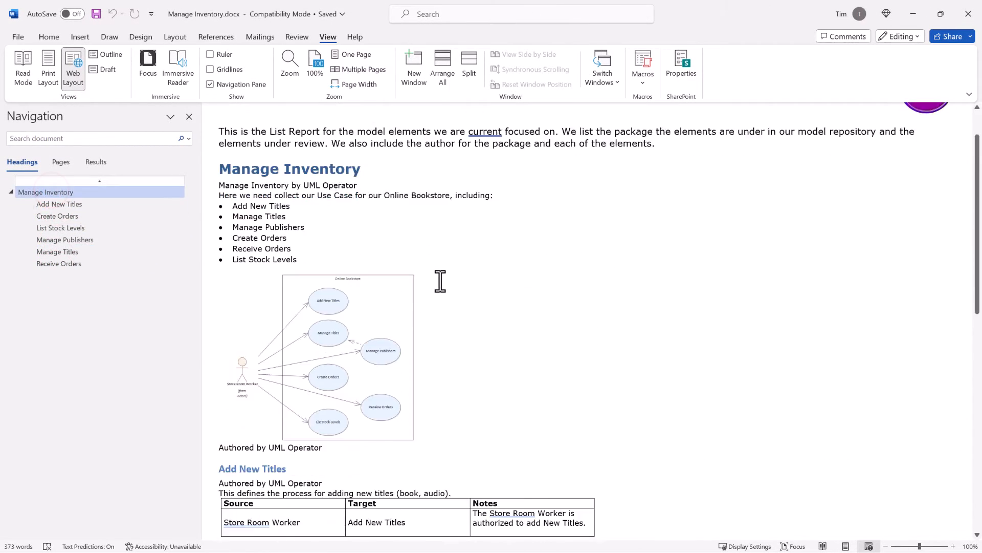
{"action": "scroll", "coordinate": [439, 279], "scroll_direction": "down", "scroll_amount": 1}
{"action": "left_click", "coordinate": [358, 310]}
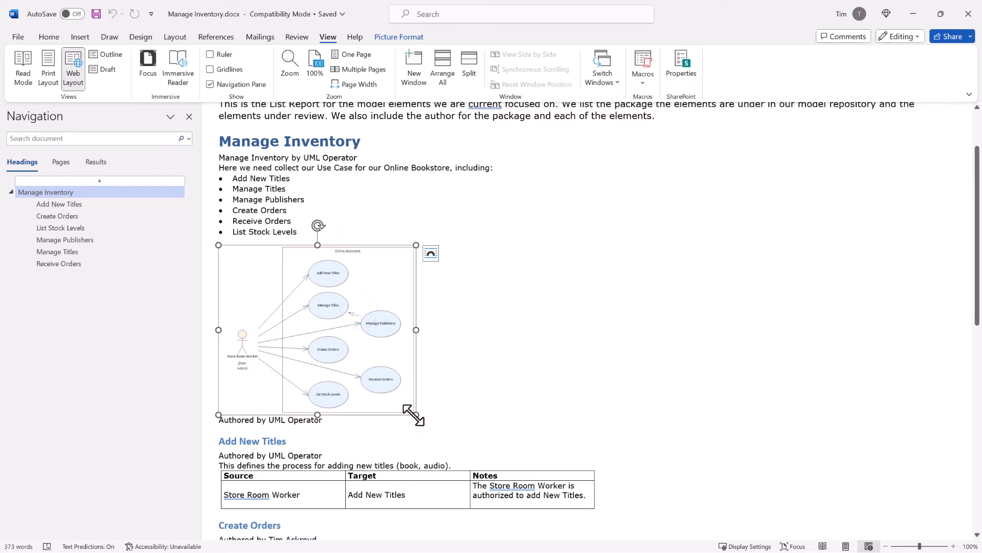
{"action": "left_click_drag", "start_coordinate": [416, 414], "coordinate": [548, 503]}
Examine the enlarged diagram and how it sits between the package list and the element sections
{"action": "scroll", "coordinate": [620, 456], "scroll_direction": "down", "scroll_amount": 5}
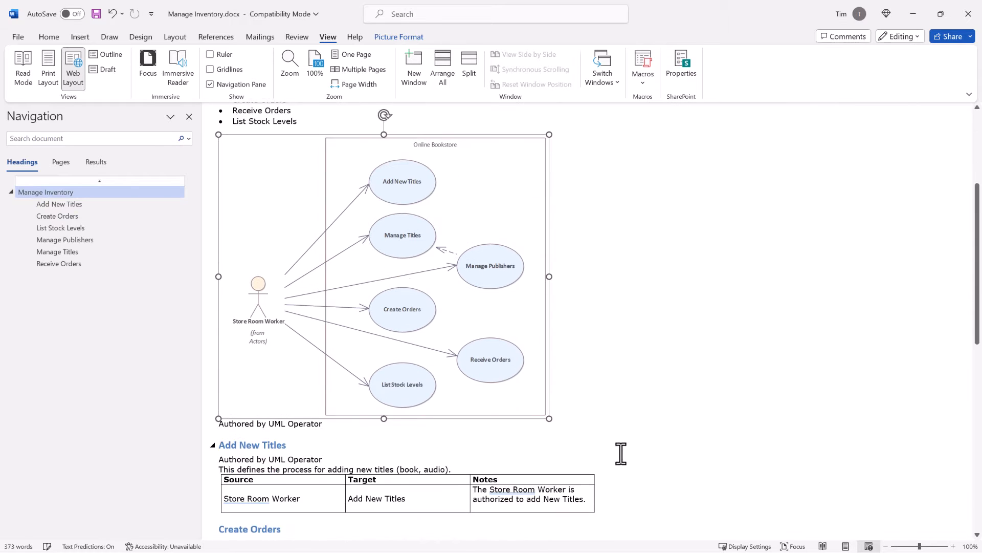
{"action": "scroll", "coordinate": [617, 445], "scroll_direction": "up", "scroll_amount": 5}
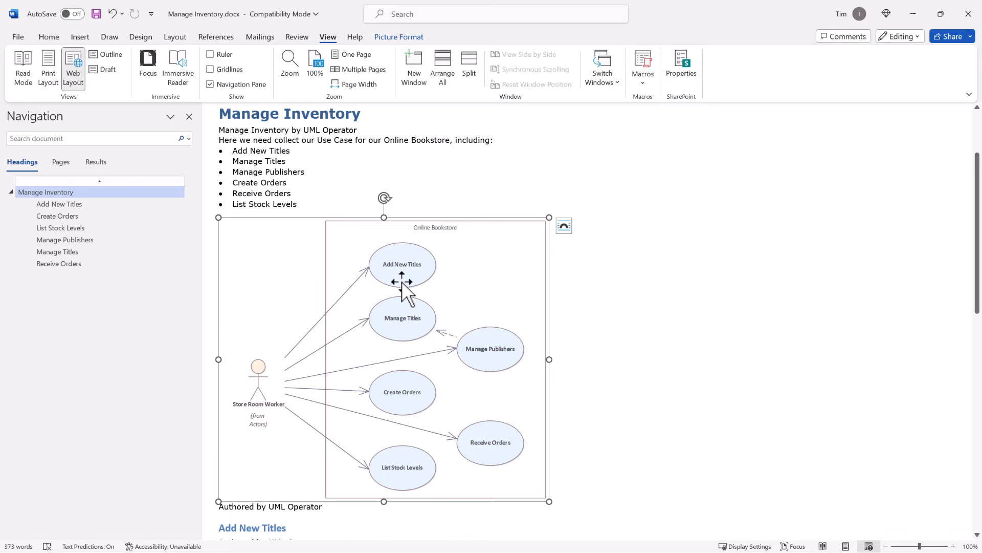
{"action": "scroll", "coordinate": [421, 299], "scroll_direction": "down", "scroll_amount": 7}
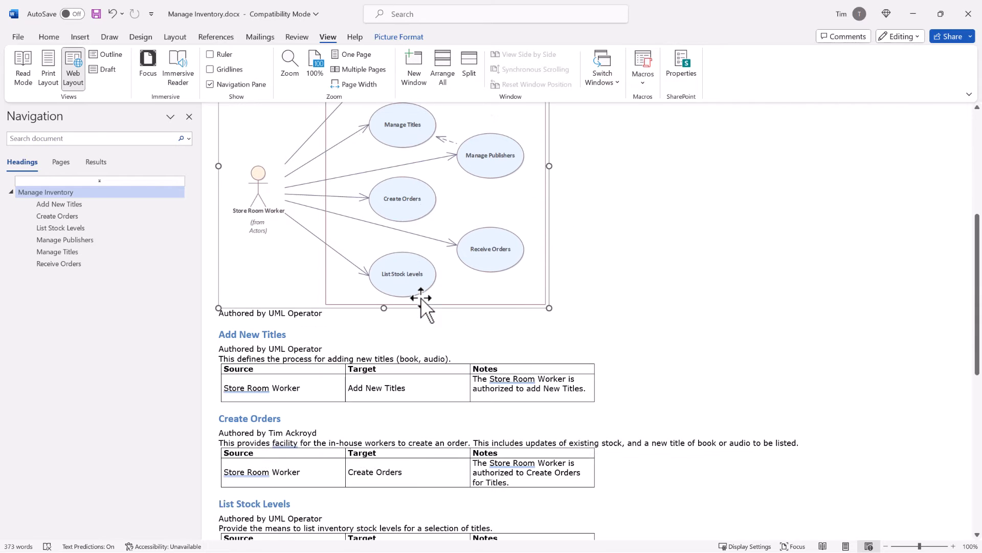
{"action": "scroll", "coordinate": [422, 286], "scroll_direction": "up", "scroll_amount": 2}
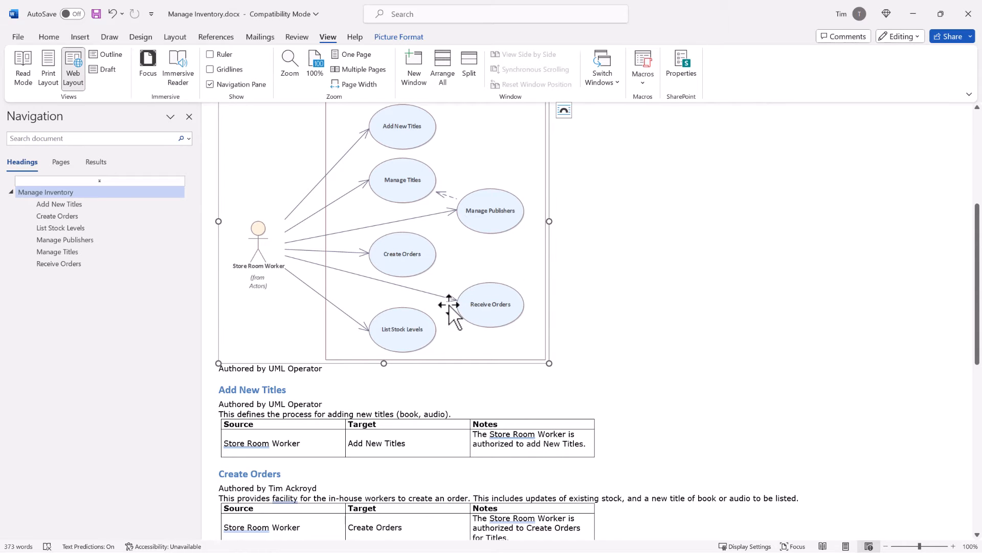
{"action": "scroll", "coordinate": [450, 304], "scroll_direction": "down", "scroll_amount": 4}
{"action": "scroll", "coordinate": [419, 286], "scroll_direction": "up", "scroll_amount": 3}
{"action": "scroll", "coordinate": [419, 287], "scroll_direction": "up", "scroll_amount": 2}
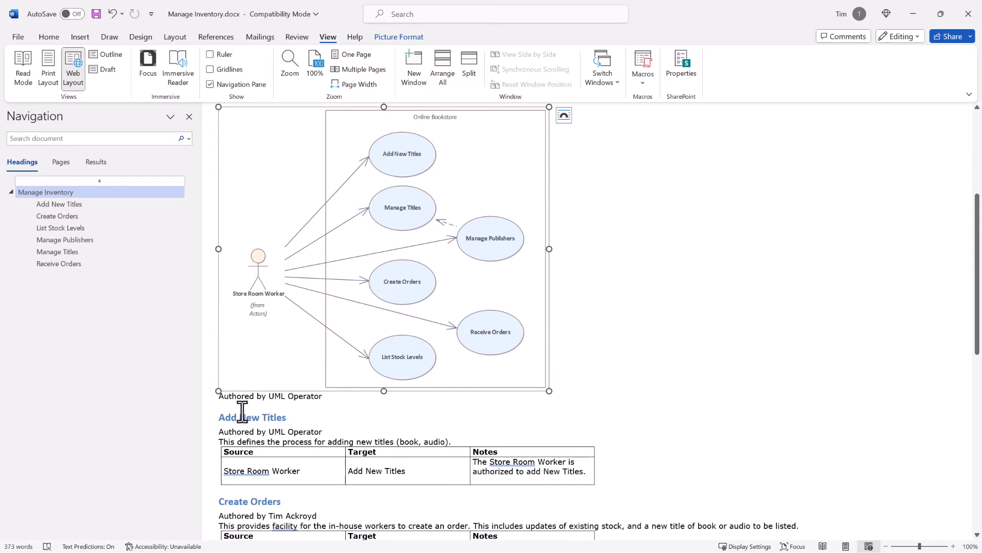
Review the notes and connector table of the Add New Titles section and the details of the Receive Orders section
{"action": "left_click_drag", "start_coordinate": [253, 446], "coordinate": [444, 441]}
{"action": "left_click_drag", "start_coordinate": [269, 470], "coordinate": [438, 491]}
{"action": "scroll", "coordinate": [439, 491], "scroll_direction": "down", "scroll_amount": 3}
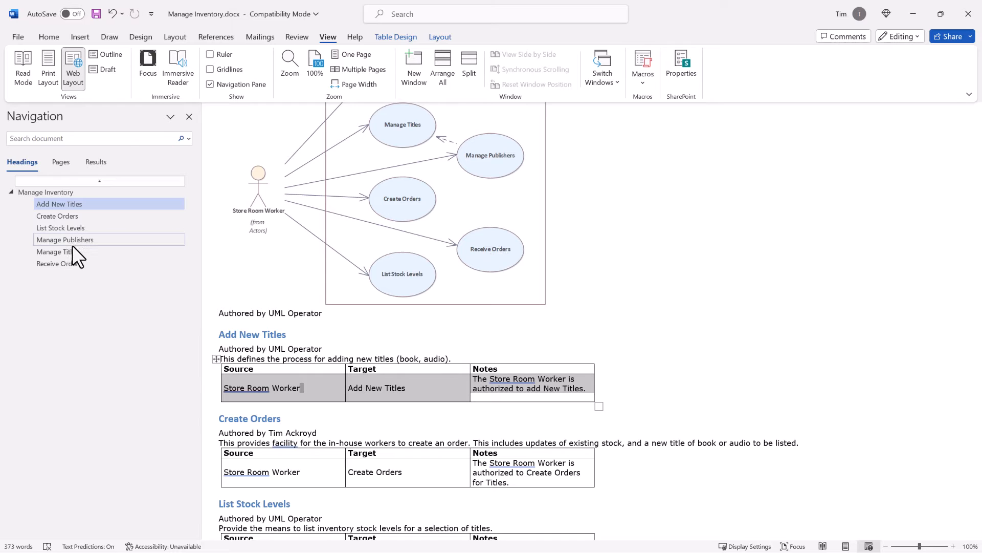
{"action": "left_click", "coordinate": [69, 263]}
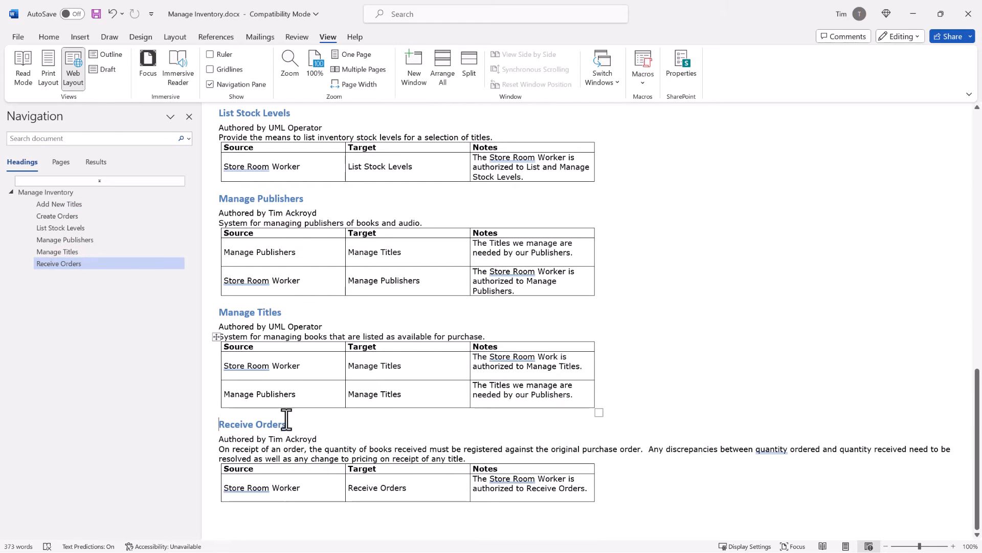
{"action": "left_click_drag", "start_coordinate": [229, 439], "coordinate": [306, 459]}
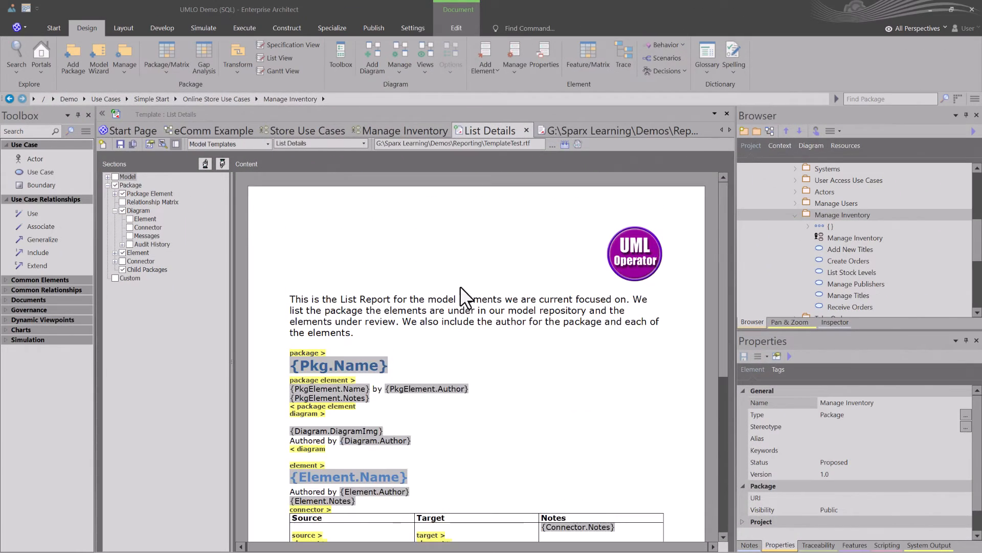
Back in Enterprise Architect, review the List Details template and display the available paragraph formatting options
{"action": "scroll", "coordinate": [460, 286], "scroll_direction": "down", "scroll_amount": 5}
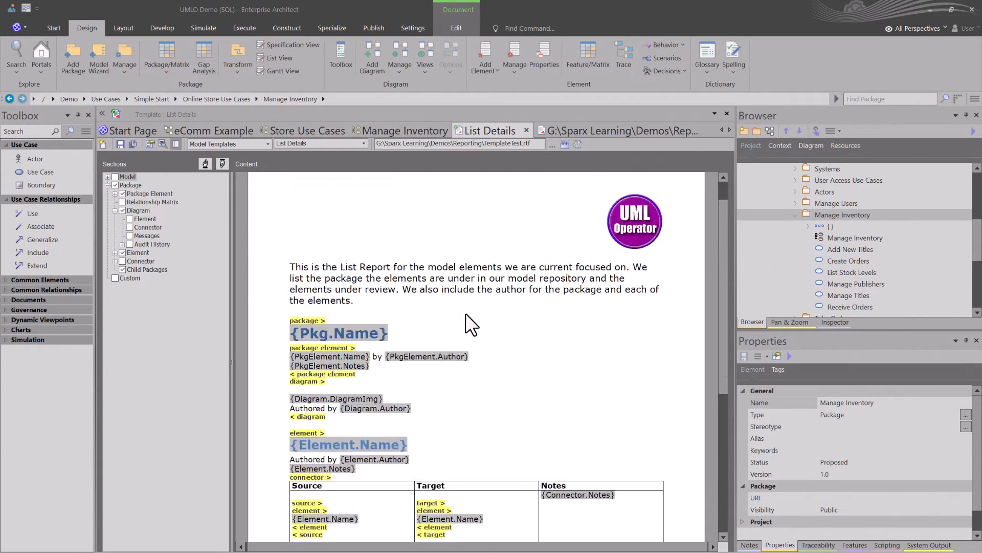
{"action": "scroll", "coordinate": [448, 327], "scroll_direction": "up", "scroll_amount": 4}
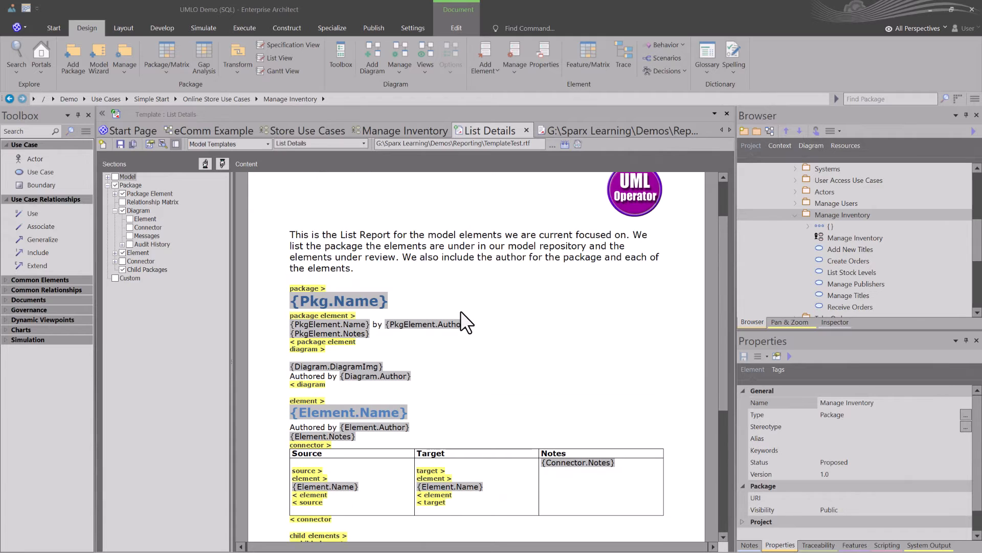
{"action": "scroll", "coordinate": [462, 308], "scroll_direction": "down", "scroll_amount": 2}
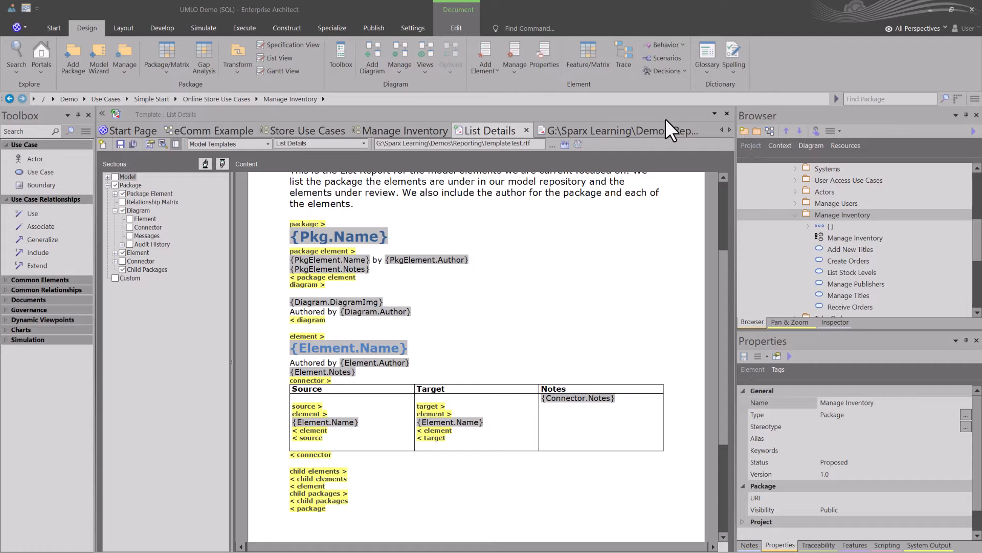
{"action": "left_click", "coordinate": [456, 26]}
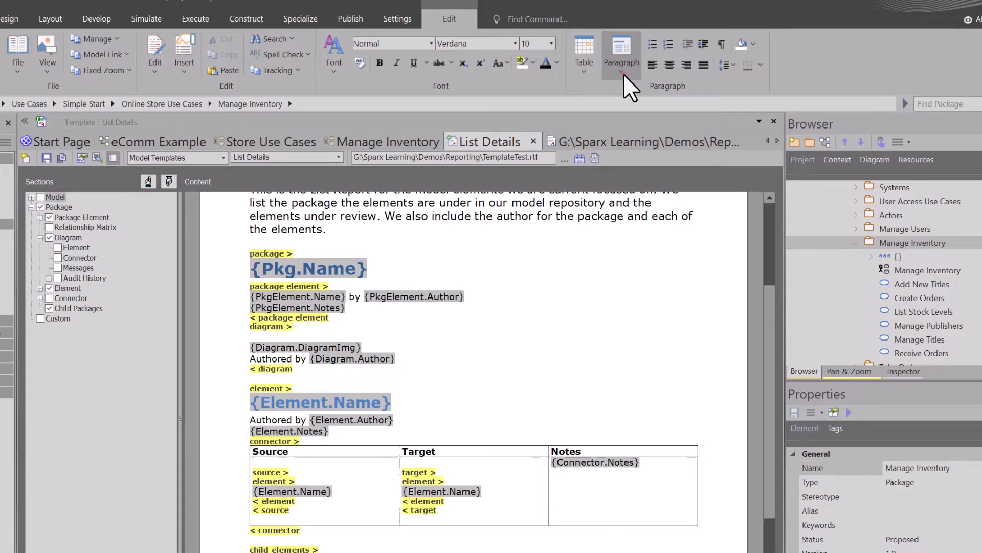
{"action": "left_click", "coordinate": [600, 72]}
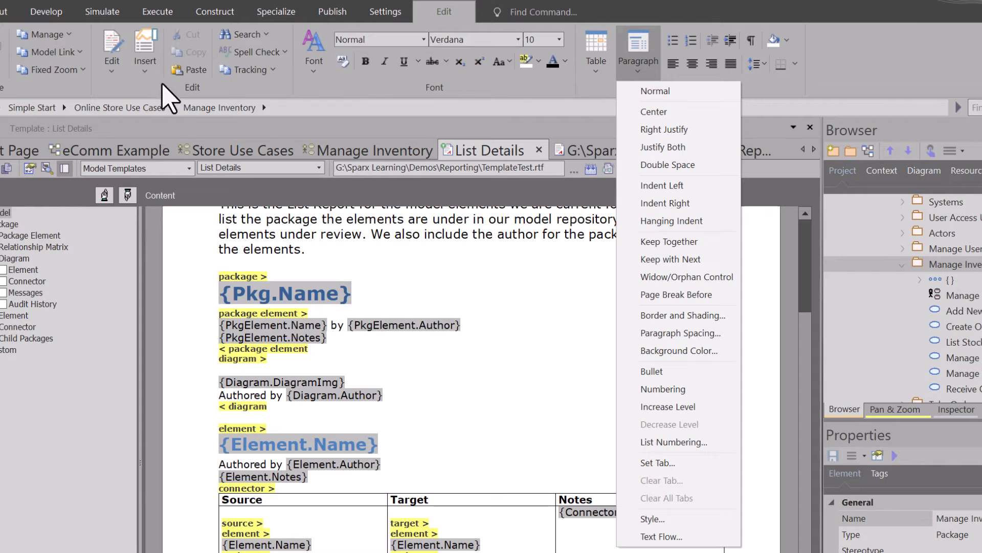
Look through the content types that can be inserted into the List Details template
{"action": "left_click", "coordinate": [149, 66]}
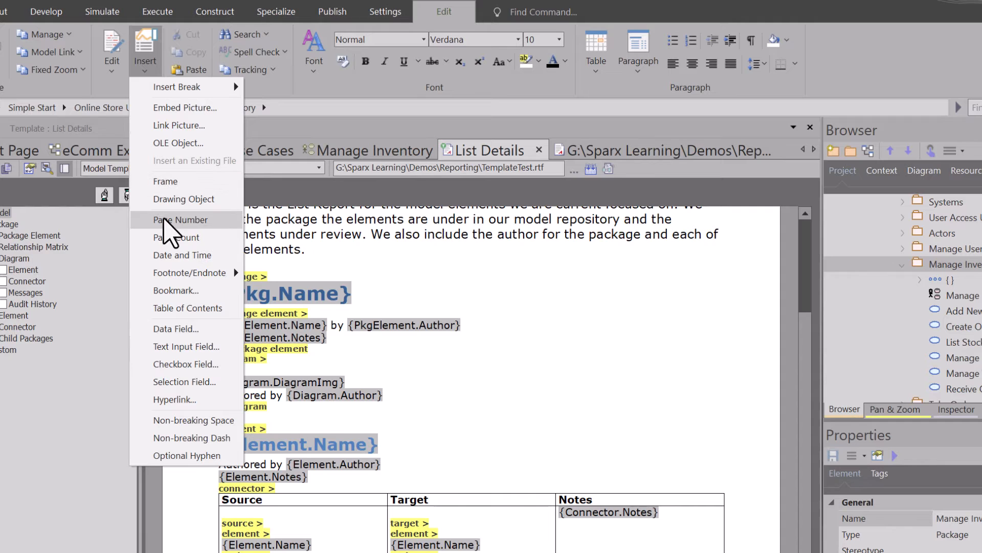
{"action": "left_click", "coordinate": [144, 72]}
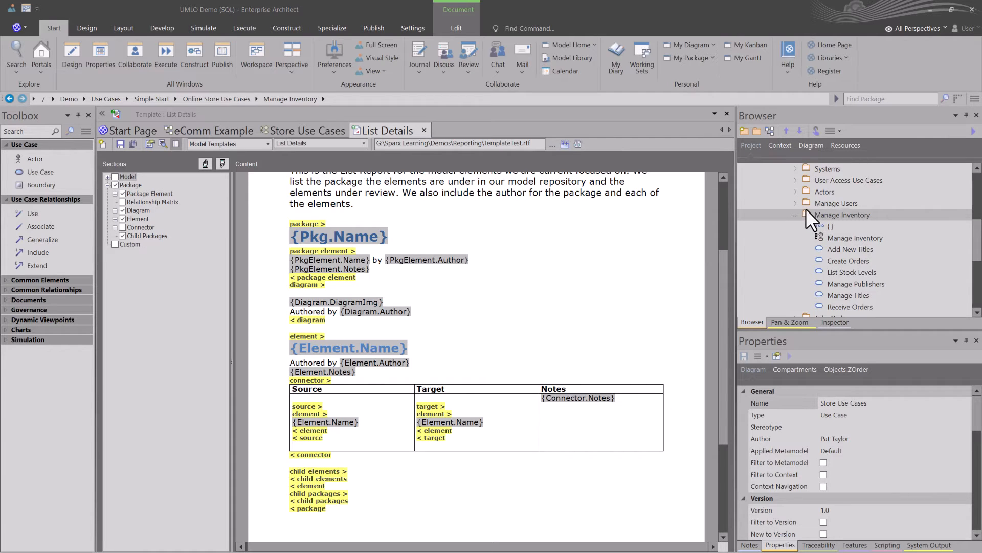
Collapse the Manage Inventory package, expand the Manage Users package and open its Manage Users use case diagram
{"action": "left_click", "coordinate": [794, 214]}
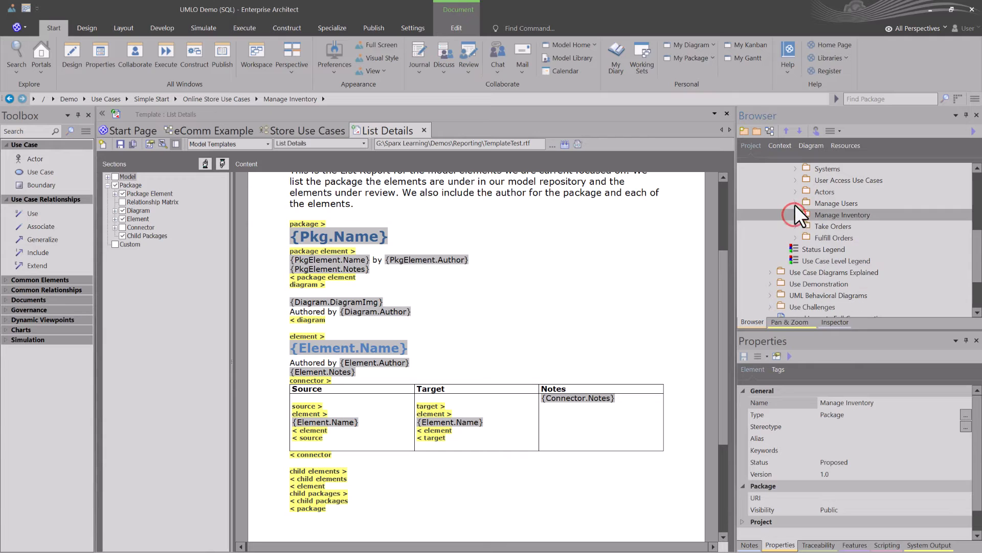
{"action": "left_click", "coordinate": [796, 203]}
{"action": "double_click", "coordinate": [826, 225]}
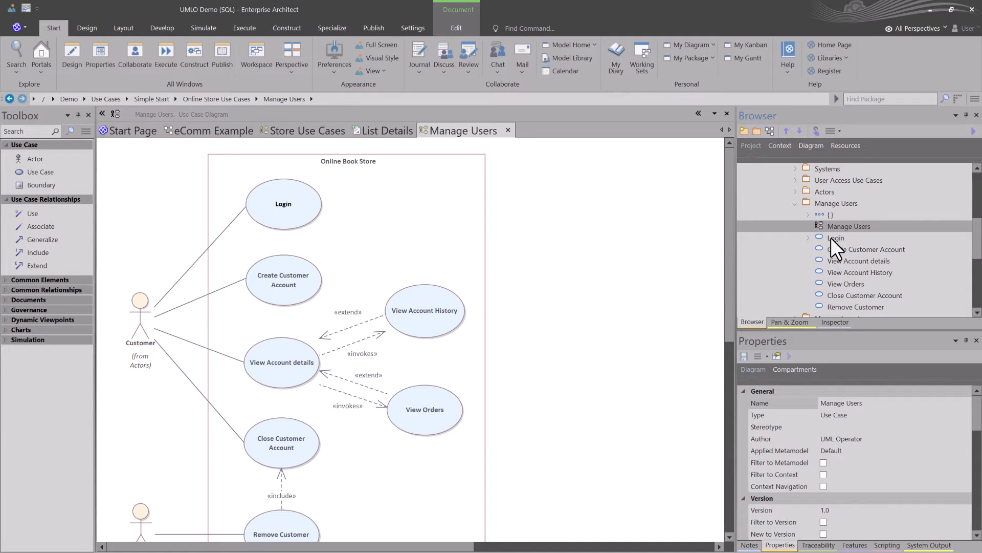
Select the Login use case in the diagram and read through its notes
{"action": "left_click", "coordinate": [305, 209]}
{"action": "left_click", "coordinate": [750, 545]}
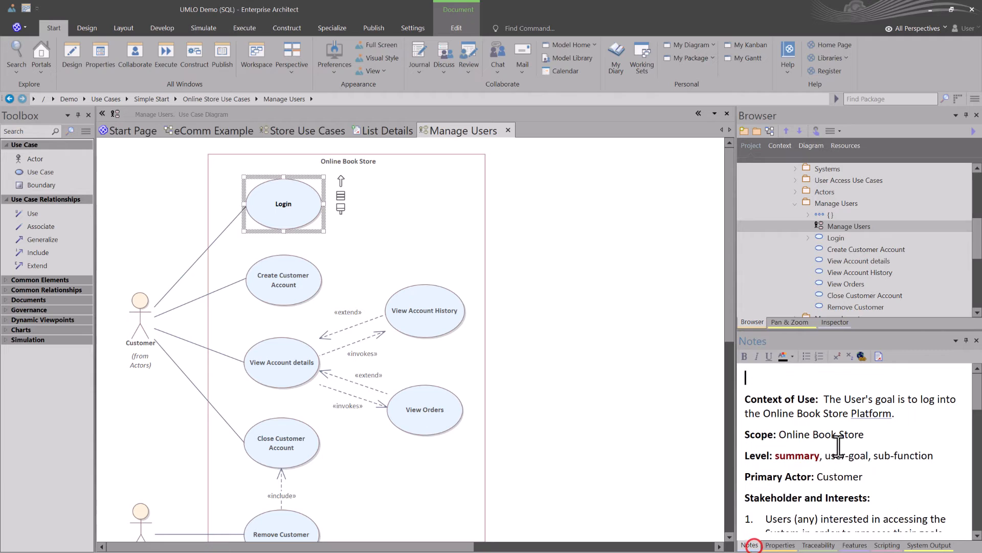
{"action": "scroll", "coordinate": [834, 440], "scroll_direction": "down", "scroll_amount": 3}
{"action": "scroll", "coordinate": [834, 440], "scroll_direction": "up", "scroll_amount": 1}
{"action": "scroll", "coordinate": [832, 435], "scroll_direction": "down", "scroll_amount": 1}
{"action": "scroll", "coordinate": [833, 435], "scroll_direction": "up", "scroll_amount": 2}
Generate documentation for the Manage Users package with the List Details template to Manage Users.docx and open the resulting document
{"action": "left_click", "coordinate": [825, 201]}
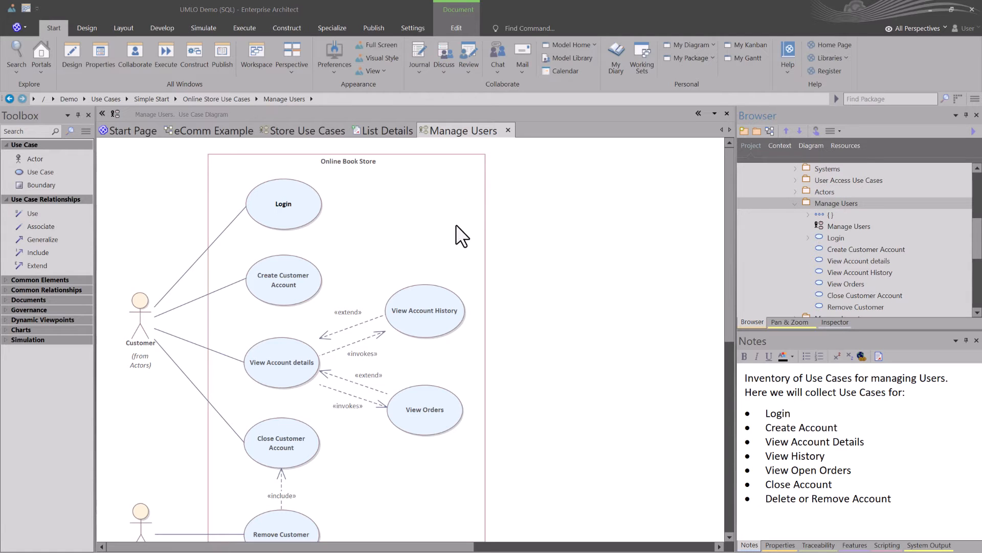
{"action": "key", "text": "F8"}
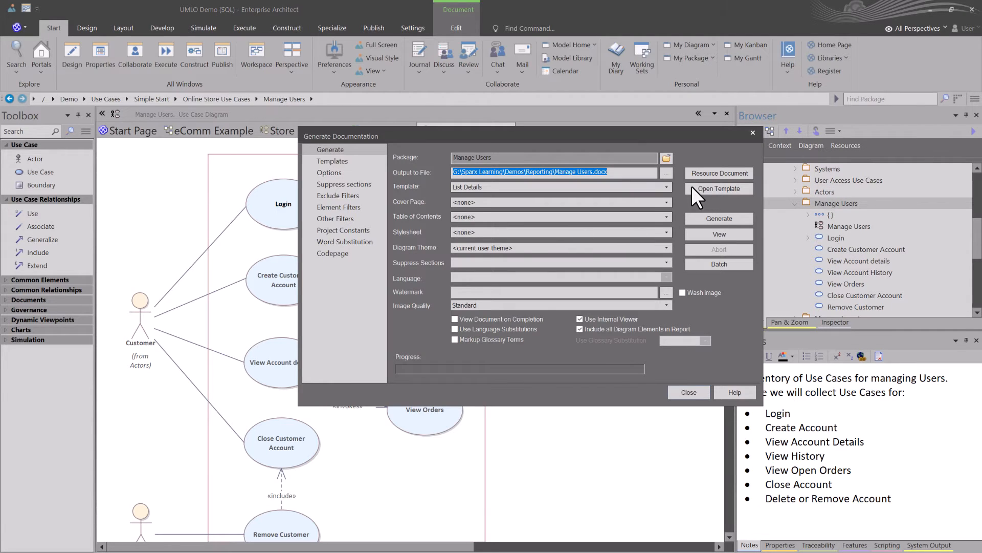
{"action": "left_click", "coordinate": [719, 219]}
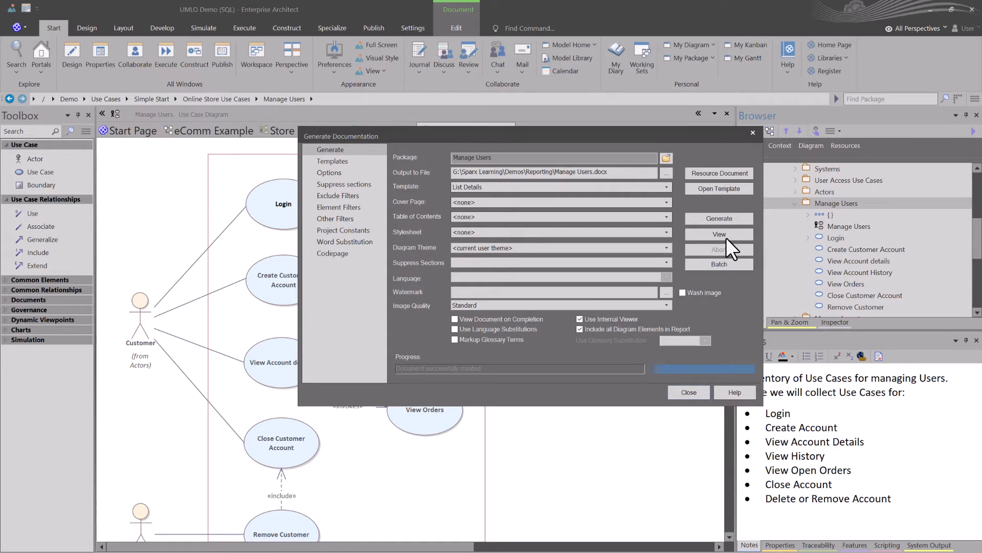
{"action": "left_click", "coordinate": [723, 236]}
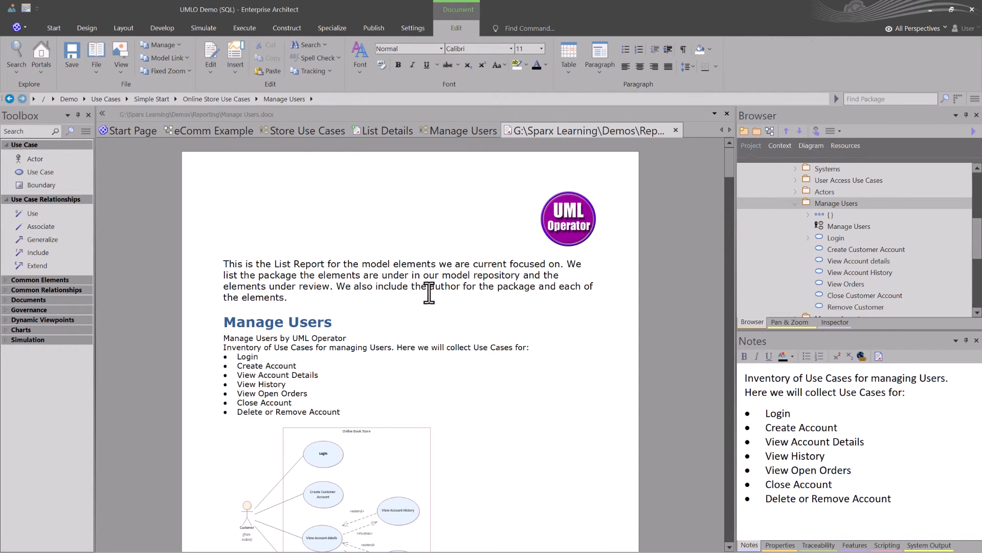
Review the generated Manage Users report, from the package notes and diagram through the use case sections and connector tables
{"action": "scroll", "coordinate": [435, 283], "scroll_direction": "down", "scroll_amount": 5}
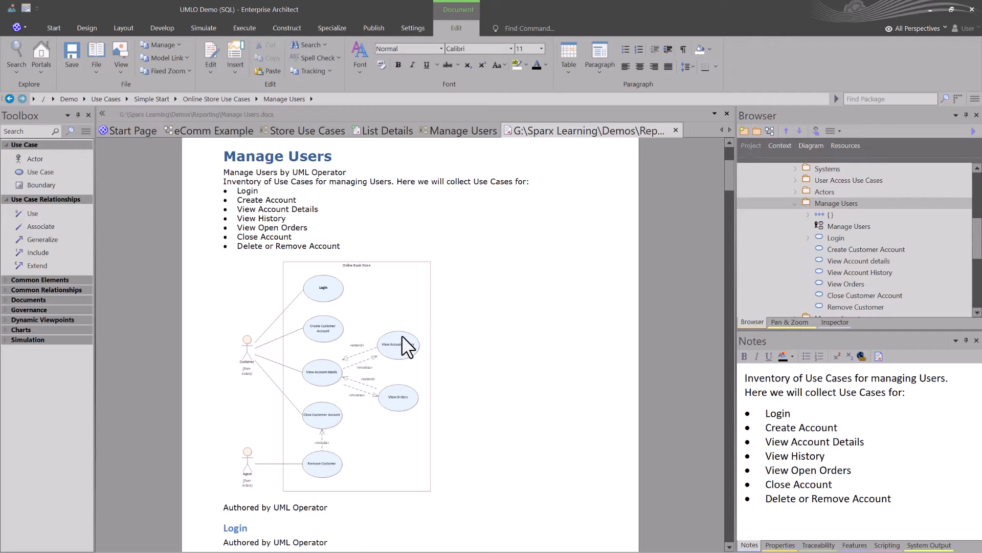
{"action": "scroll", "coordinate": [330, 348], "scroll_direction": "down", "scroll_amount": 10}
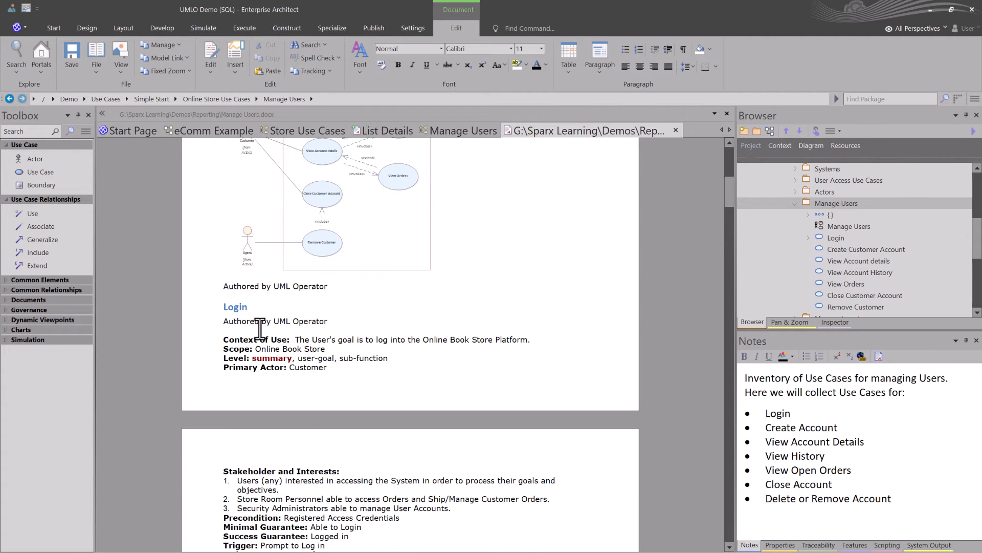
{"action": "scroll", "coordinate": [260, 329], "scroll_direction": "down", "scroll_amount": 10}
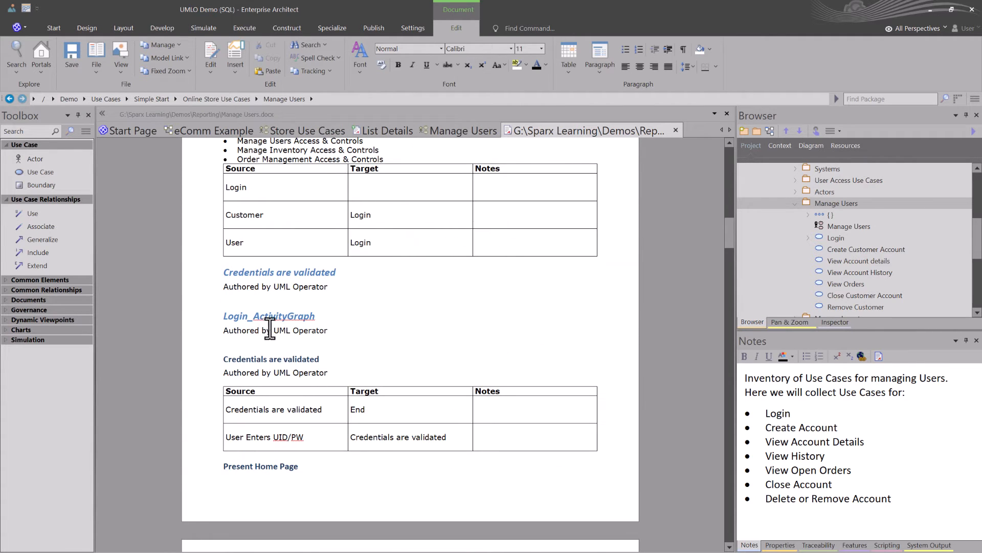
{"action": "scroll", "coordinate": [274, 309], "scroll_direction": "down", "scroll_amount": 10}
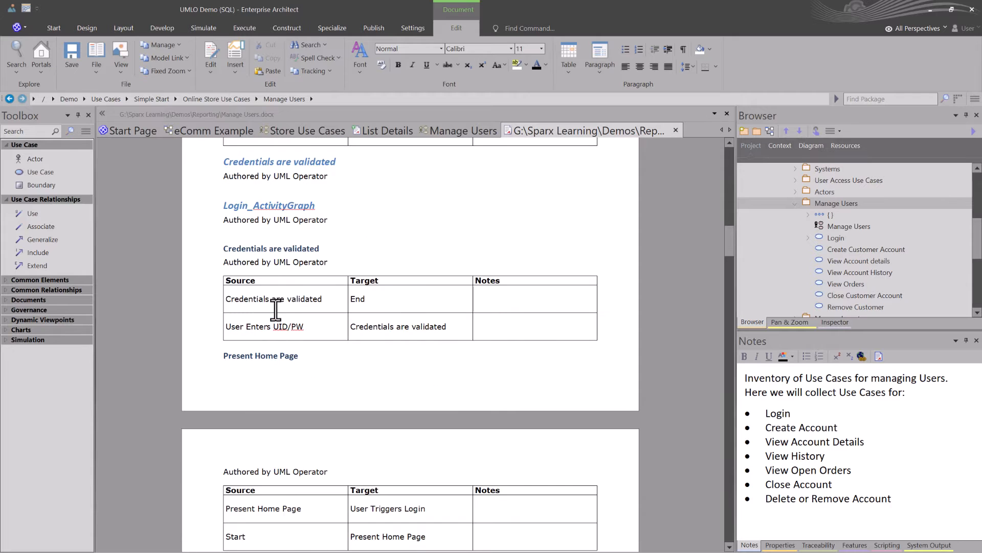
{"action": "scroll", "coordinate": [275, 310], "scroll_direction": "down", "scroll_amount": 3}
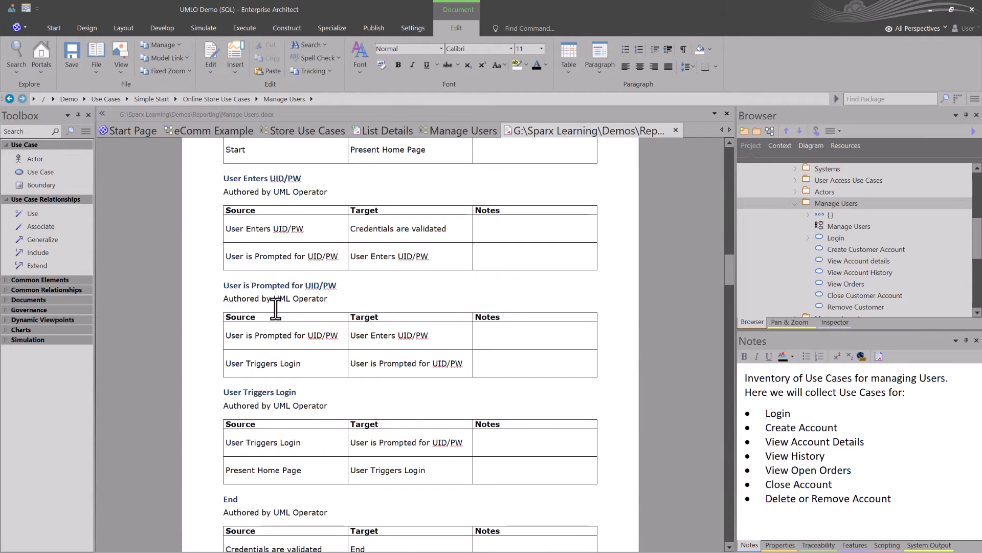
{"action": "scroll", "coordinate": [275, 310], "scroll_direction": "down", "scroll_amount": 4}
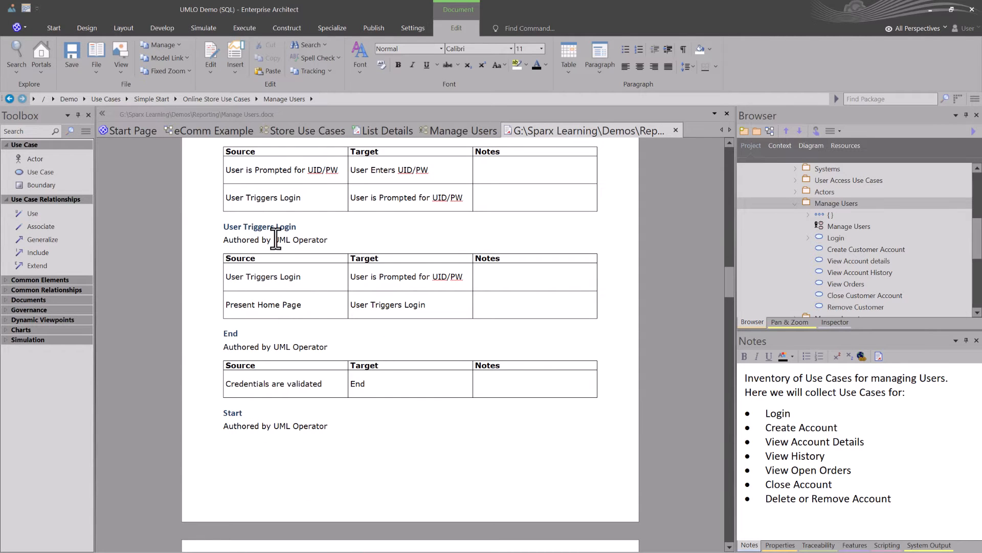
{"action": "scroll", "coordinate": [274, 302], "scroll_direction": "down", "scroll_amount": 10}
{"action": "scroll", "coordinate": [277, 296], "scroll_direction": "down", "scroll_amount": 16}
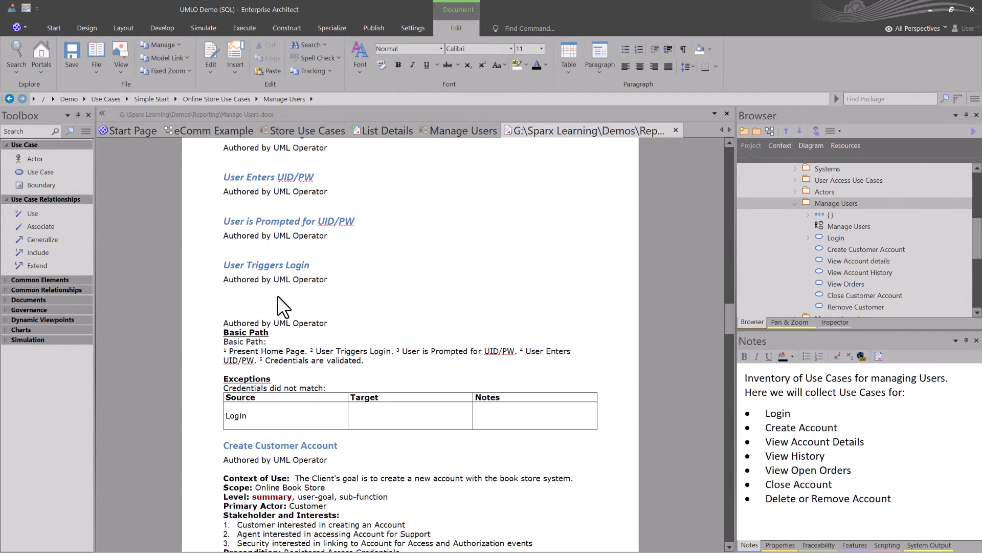
{"action": "scroll", "coordinate": [278, 294], "scroll_direction": "down", "scroll_amount": 15}
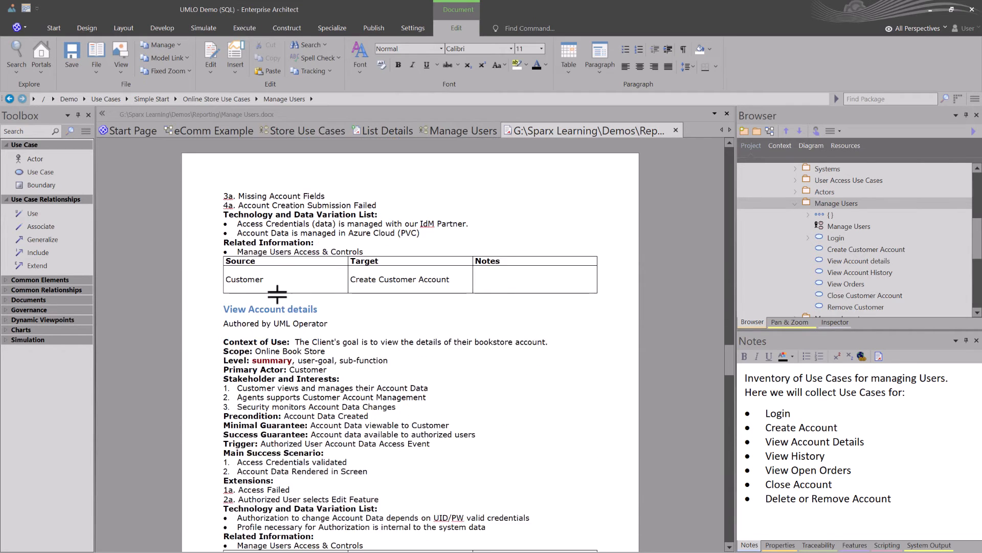
{"action": "scroll", "coordinate": [277, 296], "scroll_direction": "down", "scroll_amount": 4}
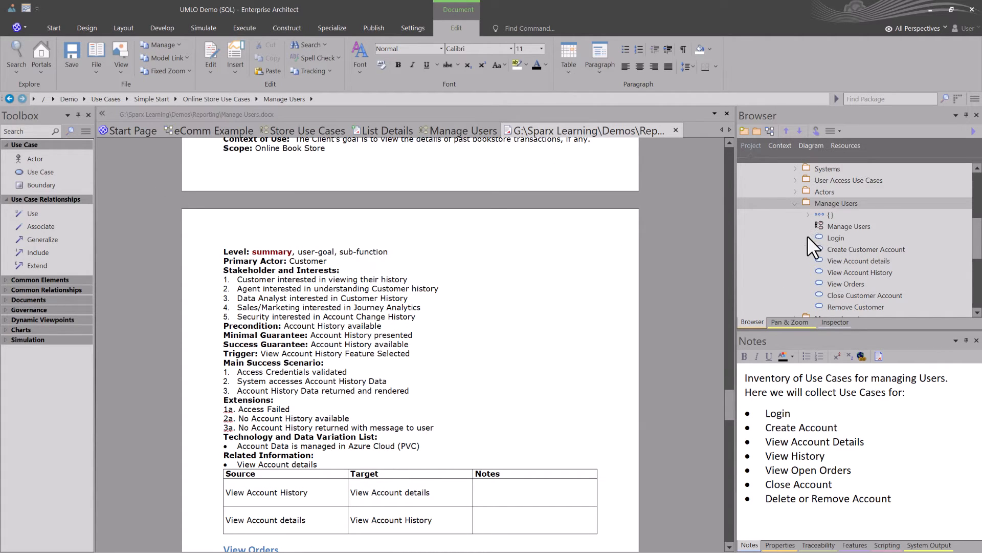
Expand the Login use case in the Manage Users package and open its Login_TestCase diagram
{"action": "left_click", "coordinate": [824, 203]}
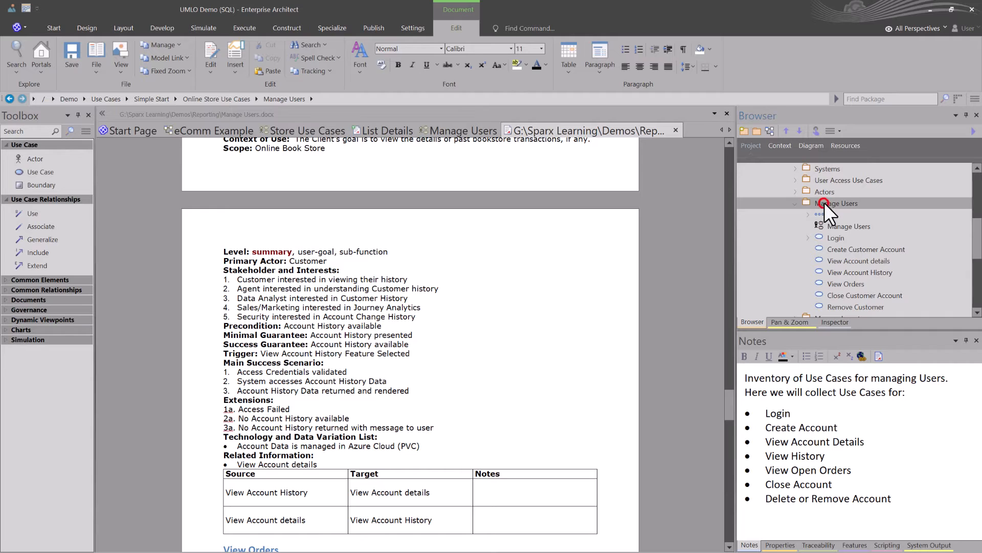
{"action": "left_click", "coordinate": [808, 238]}
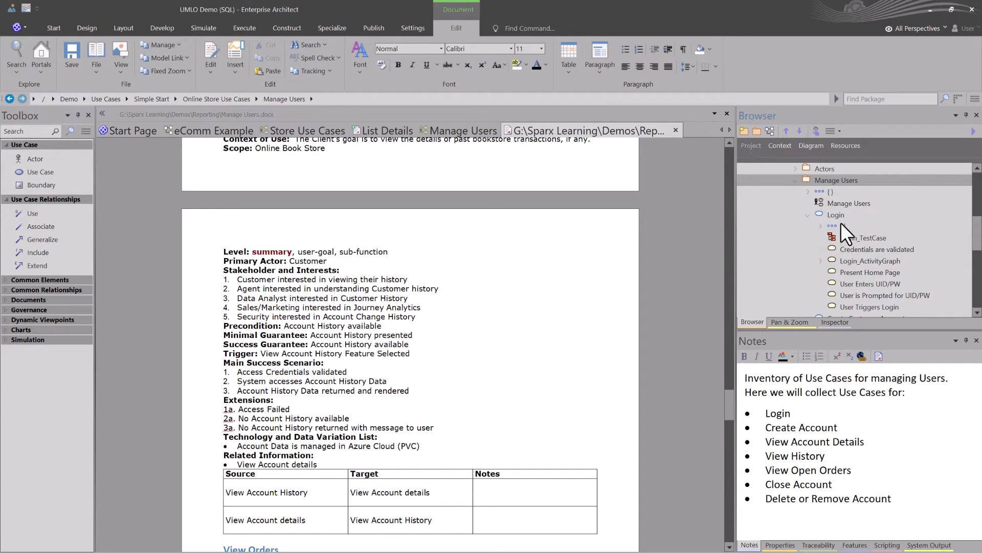
{"action": "double_click", "coordinate": [839, 236]}
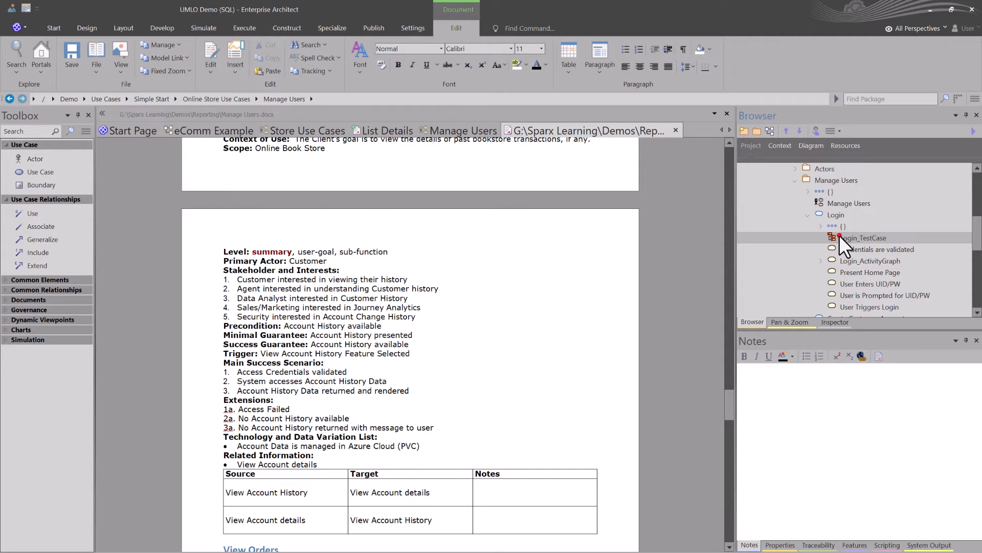
Expand Login_ActivityGraph beneath the Login use case, open its activity diagram and examine the elements it contains
{"action": "left_click", "coordinate": [809, 214]}
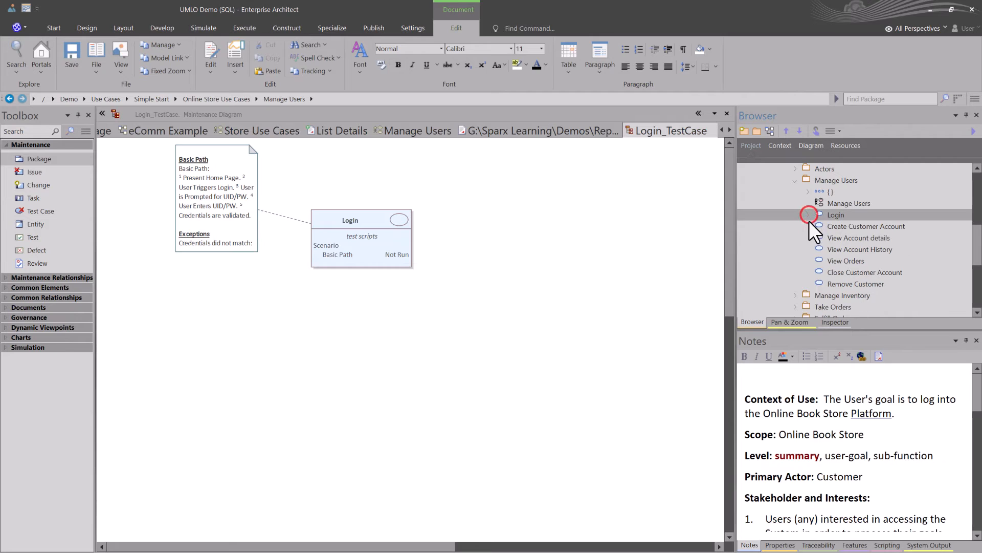
{"action": "left_click", "coordinate": [809, 214]}
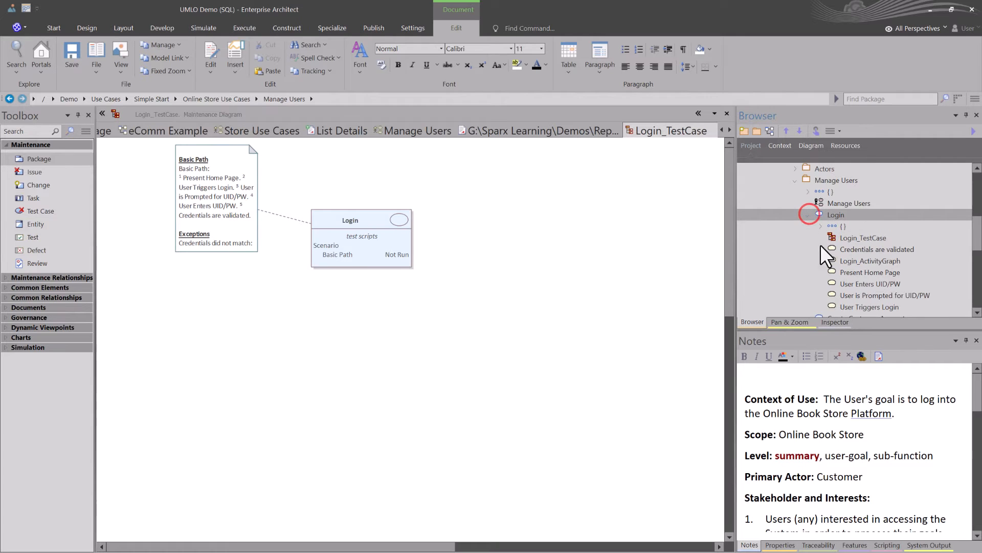
{"action": "left_click", "coordinate": [822, 260]}
{"action": "left_click", "coordinate": [860, 228]}
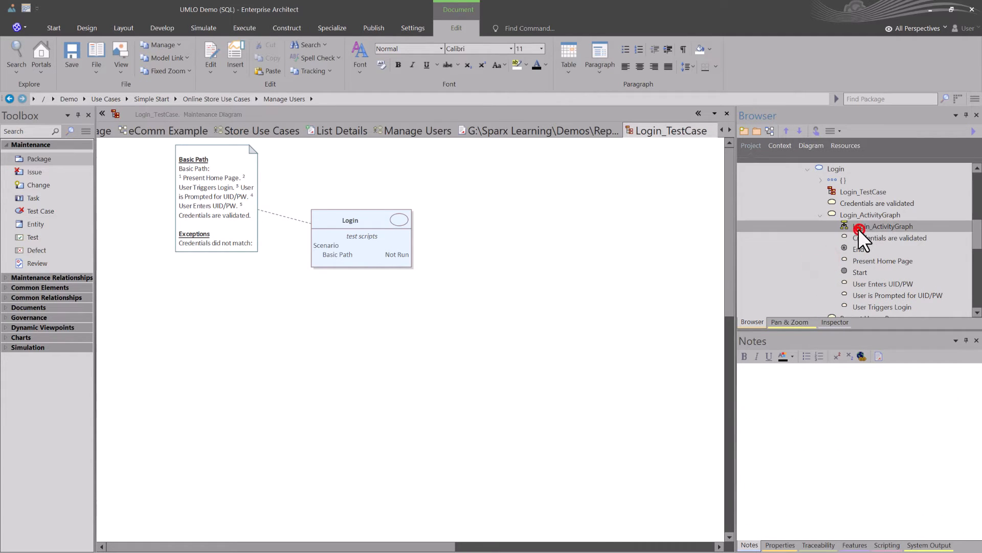
{"action": "double_click", "coordinate": [858, 229]}
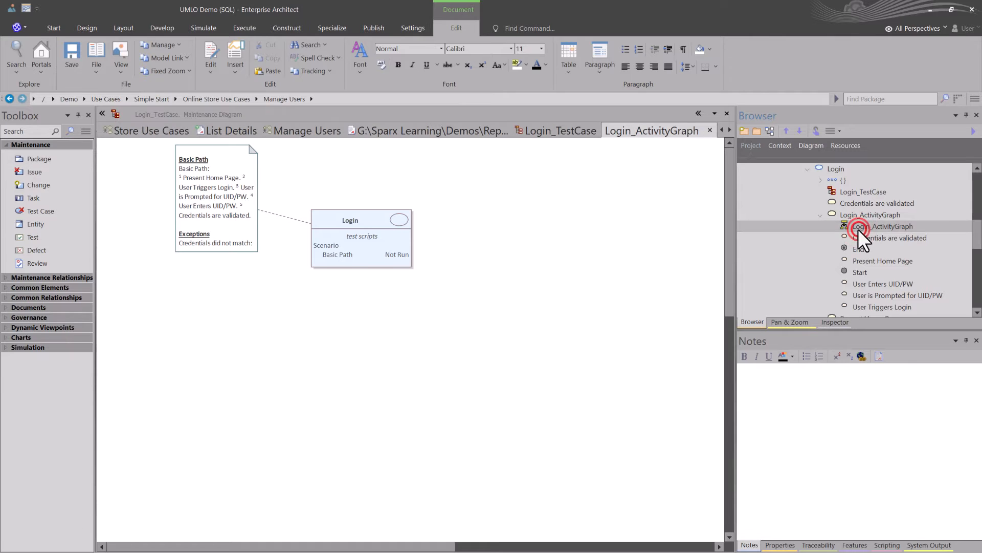
{"action": "scroll", "coordinate": [394, 246], "scroll_direction": "down", "scroll_amount": 4}
{"action": "scroll", "coordinate": [394, 256], "scroll_direction": "up", "scroll_amount": 5}
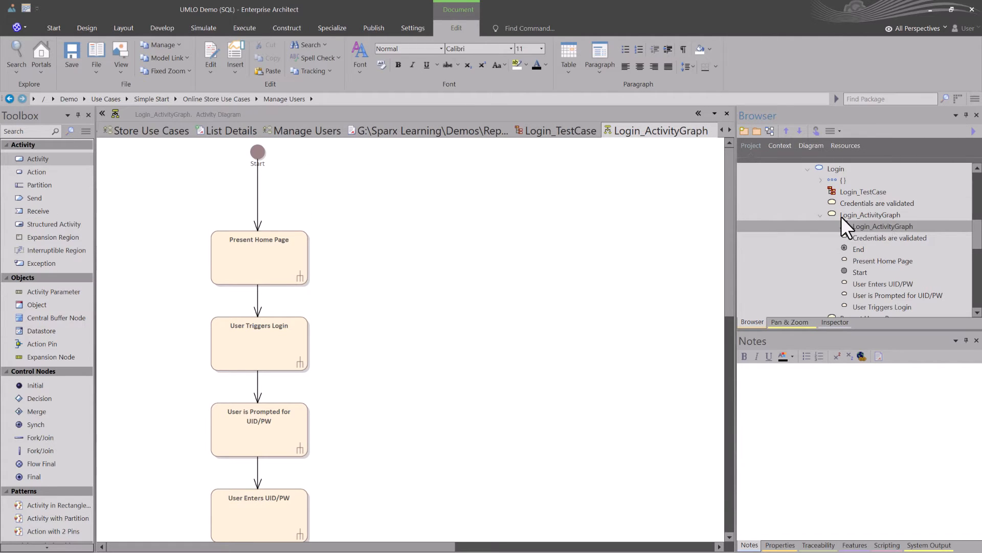
Collapse the Login_ActivityGraph and Login branches in the project tree
{"action": "left_click", "coordinate": [820, 214]}
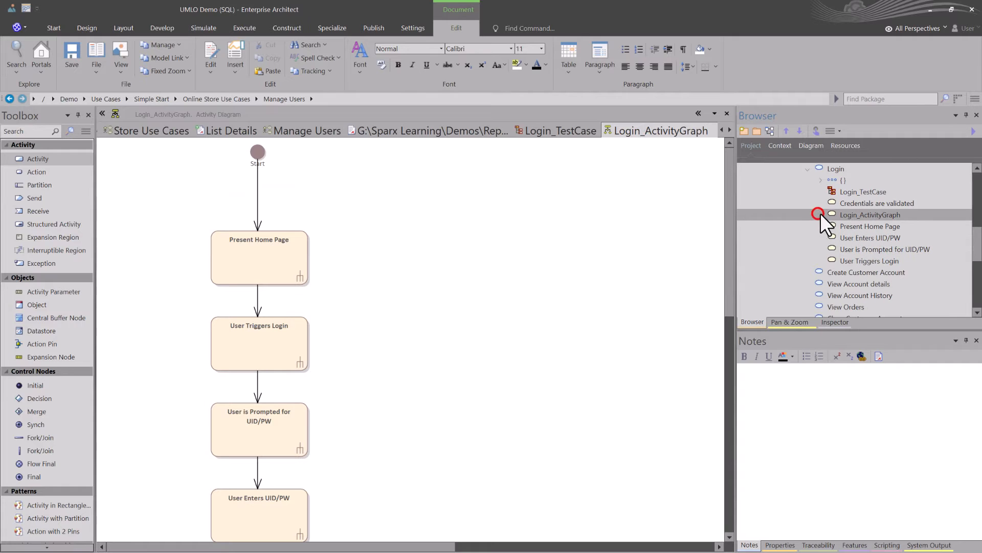
{"action": "scroll", "coordinate": [855, 220], "scroll_direction": "up", "scroll_amount": 1}
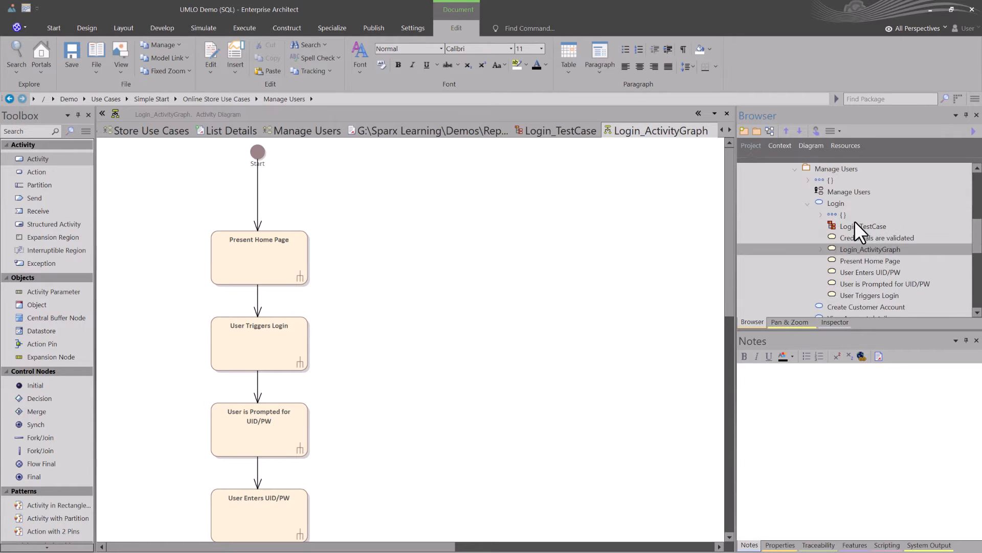
{"action": "scroll", "coordinate": [814, 223], "scroll_direction": "up", "scroll_amount": 1}
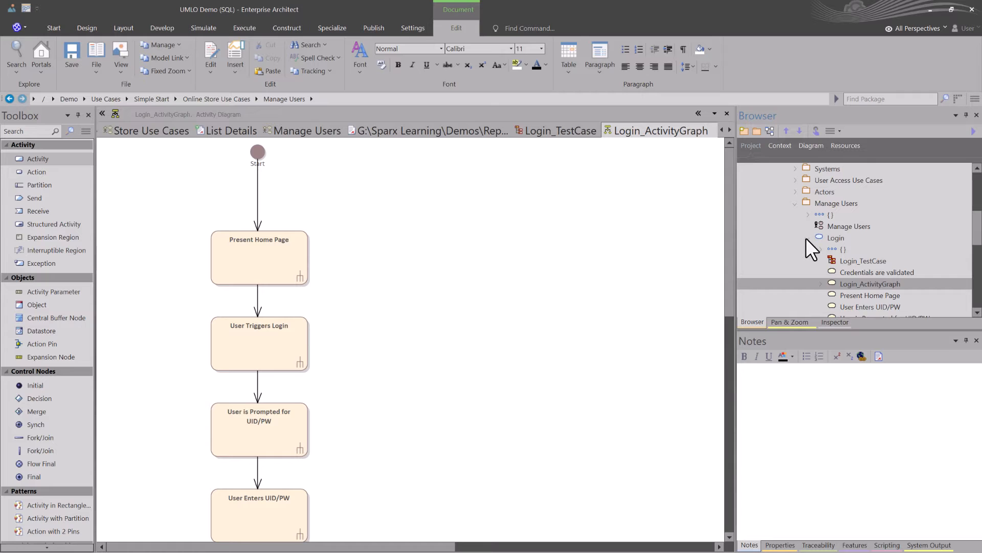
{"action": "left_click", "coordinate": [809, 238]}
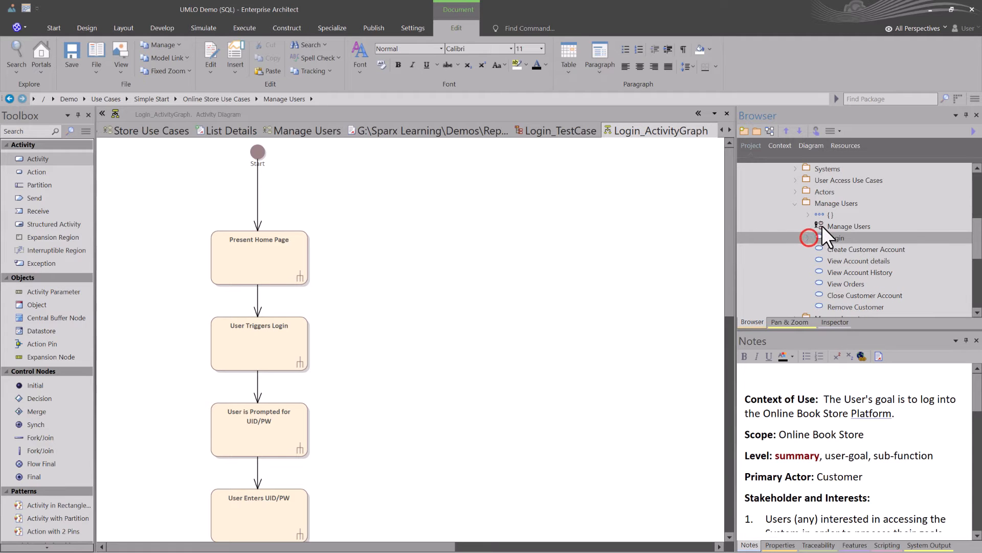
Switch between the open Login_TestCase and Login_ActivityGraph diagrams and the report to compare them
{"action": "left_click", "coordinate": [549, 134]}
{"action": "left_click", "coordinate": [460, 129]}
{"action": "left_click", "coordinate": [549, 126]}
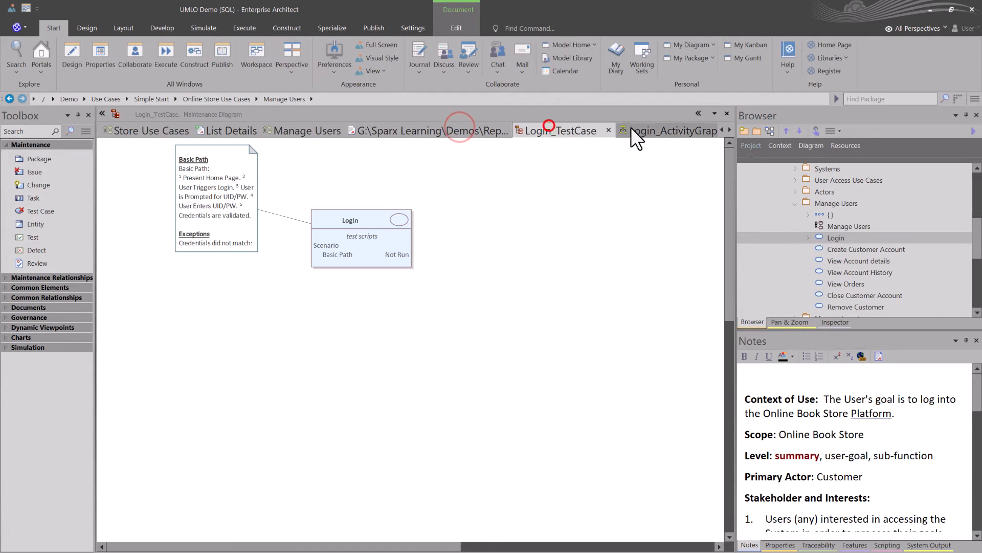
{"action": "left_click", "coordinate": [637, 131]}
{"action": "left_click", "coordinate": [582, 130]}
Return to the generated Manage Users report and review the sections for the Login use case's child elements
{"action": "left_click", "coordinate": [444, 130]}
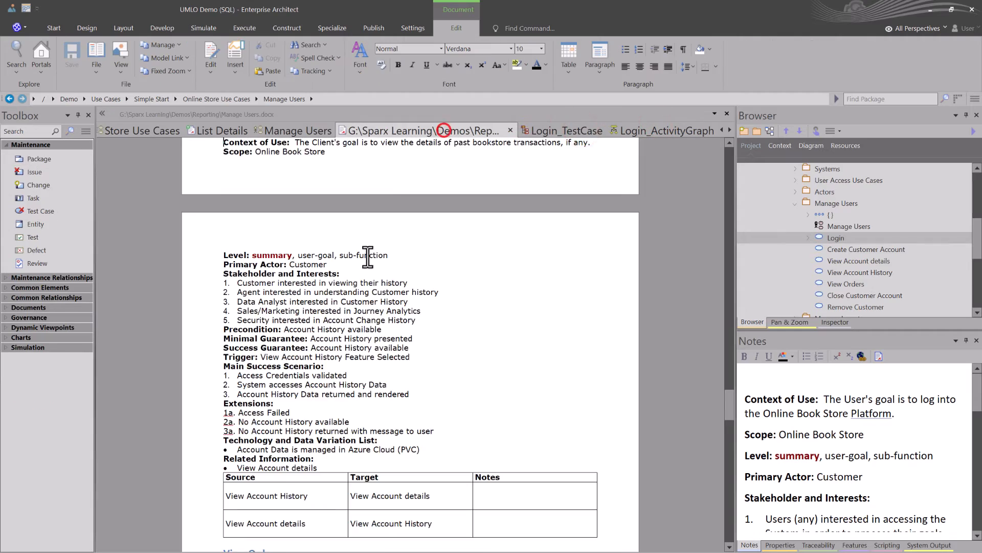
{"action": "scroll", "coordinate": [383, 277], "scroll_direction": "up", "scroll_amount": 10}
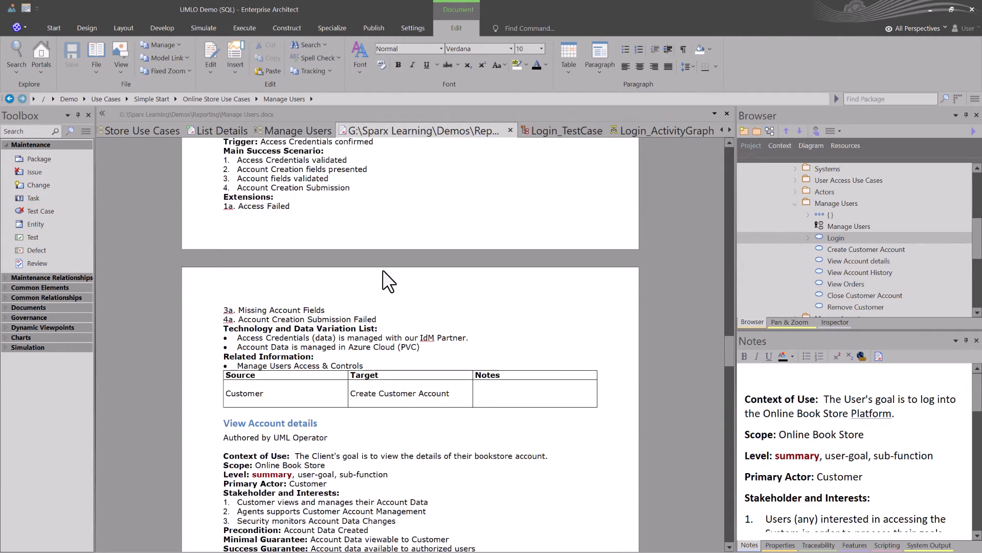
{"action": "scroll", "coordinate": [389, 281], "scroll_direction": "up", "scroll_amount": 10}
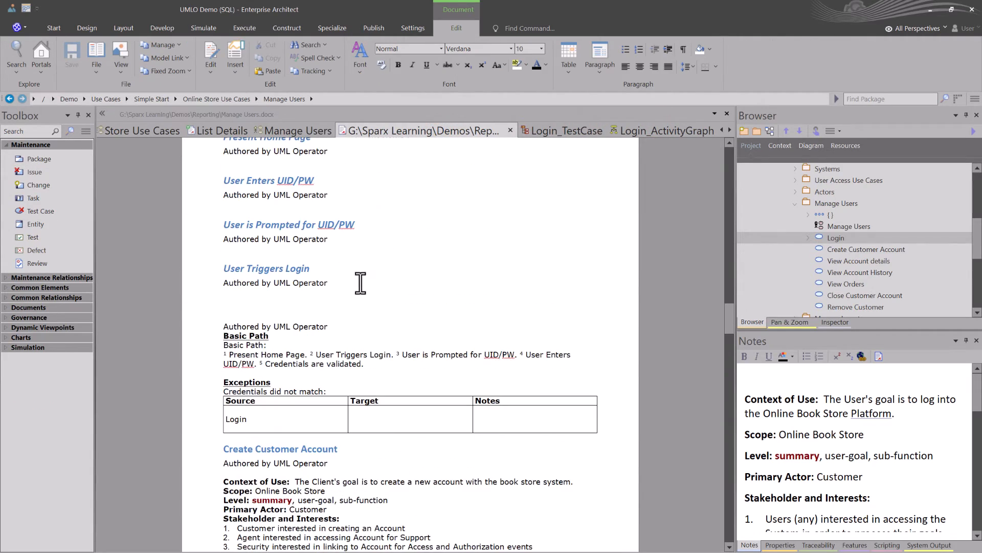
{"action": "scroll", "coordinate": [362, 281], "scroll_direction": "up", "scroll_amount": 10}
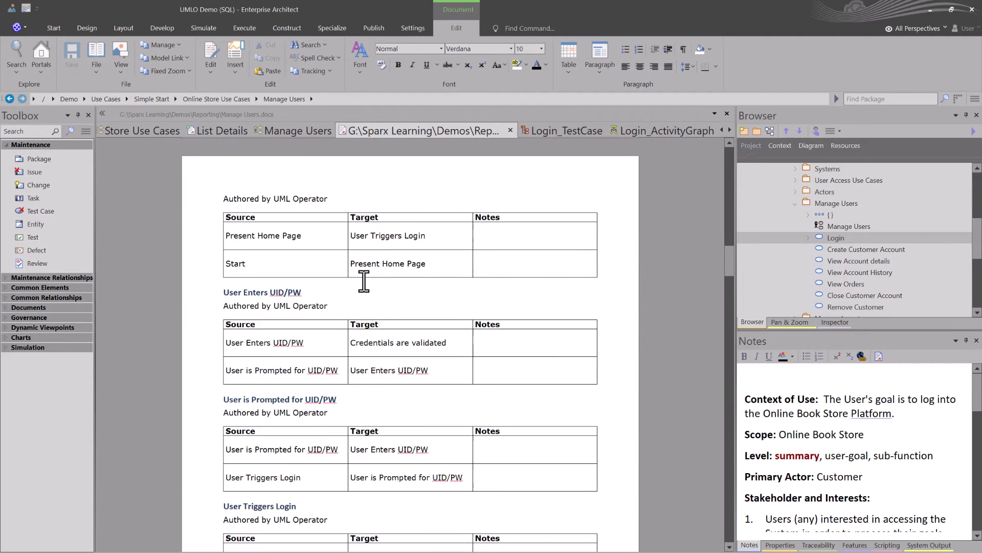
Find the Login_ActivityGraph heading in the report, then close both Login diagrams and the generated Manage Users report
{"action": "scroll", "coordinate": [364, 280], "scroll_direction": "up", "scroll_amount": 6}
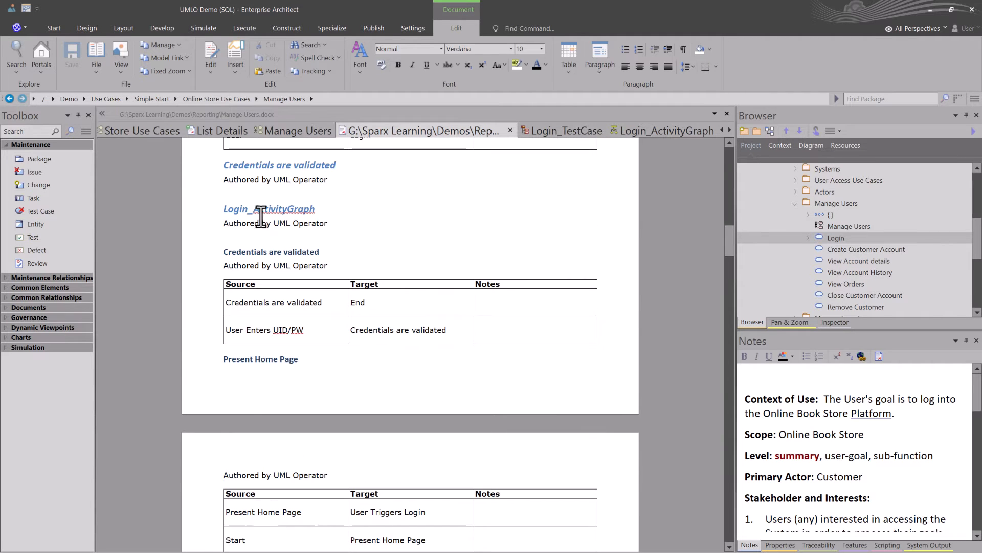
{"action": "left_click_drag", "start_coordinate": [229, 209], "coordinate": [306, 214]}
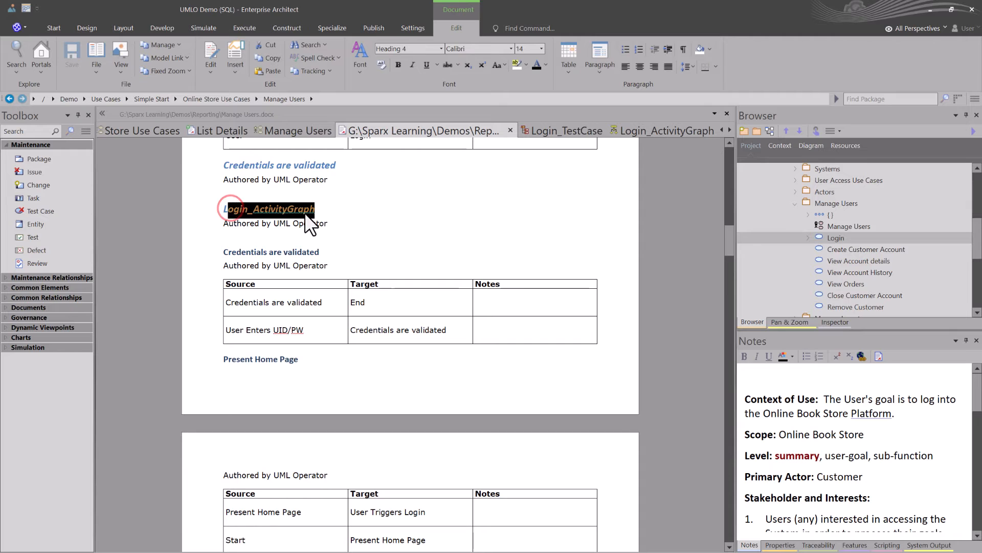
{"action": "left_click", "coordinate": [591, 123]}
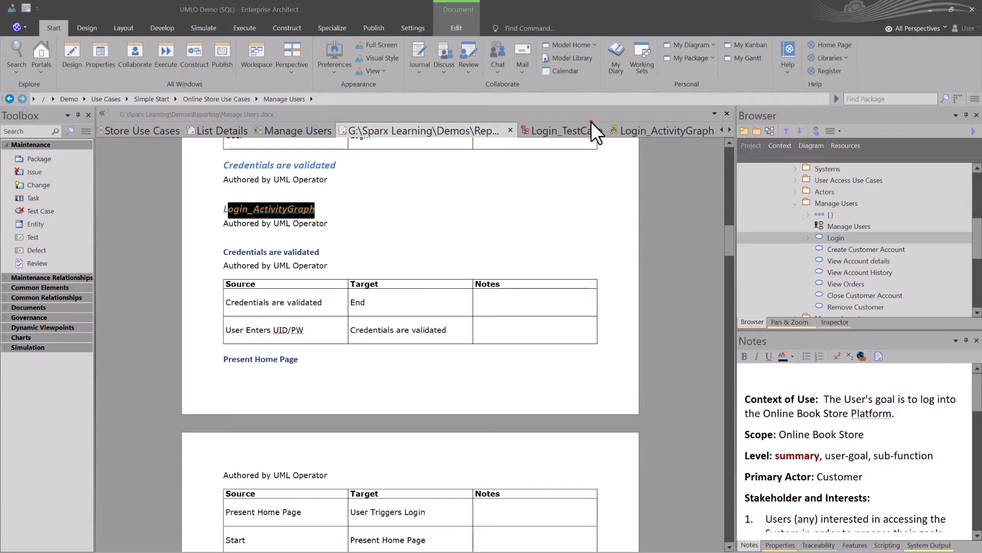
{"action": "left_click", "coordinate": [644, 125]}
{"action": "left_click", "coordinate": [705, 127]}
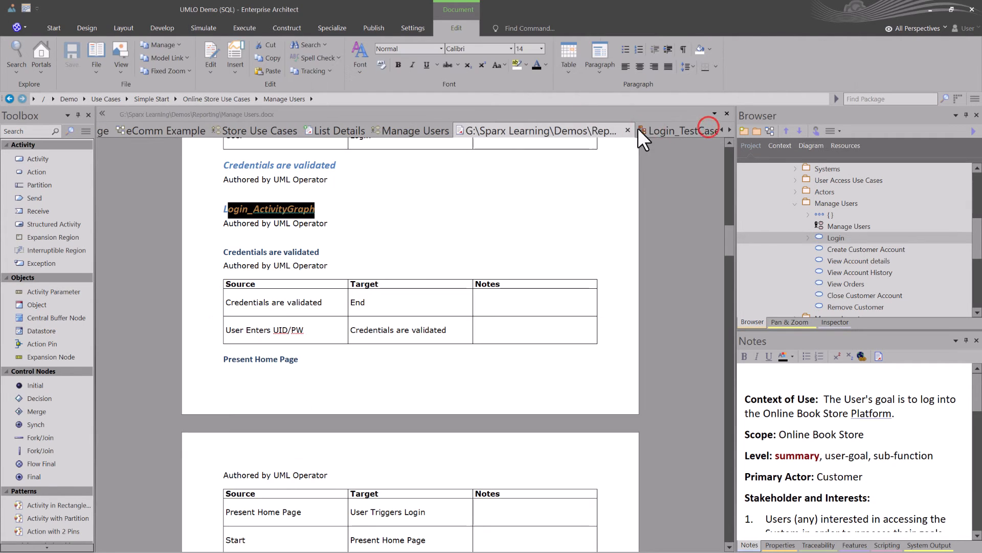
{"action": "left_click", "coordinate": [641, 129]}
{"action": "left_click", "coordinate": [710, 128]}
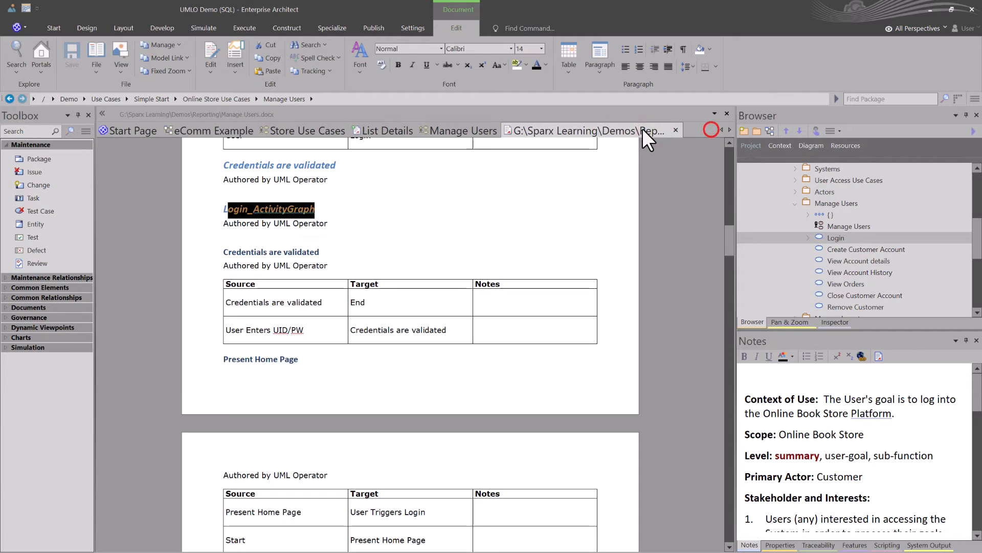
{"action": "left_click", "coordinate": [675, 130]}
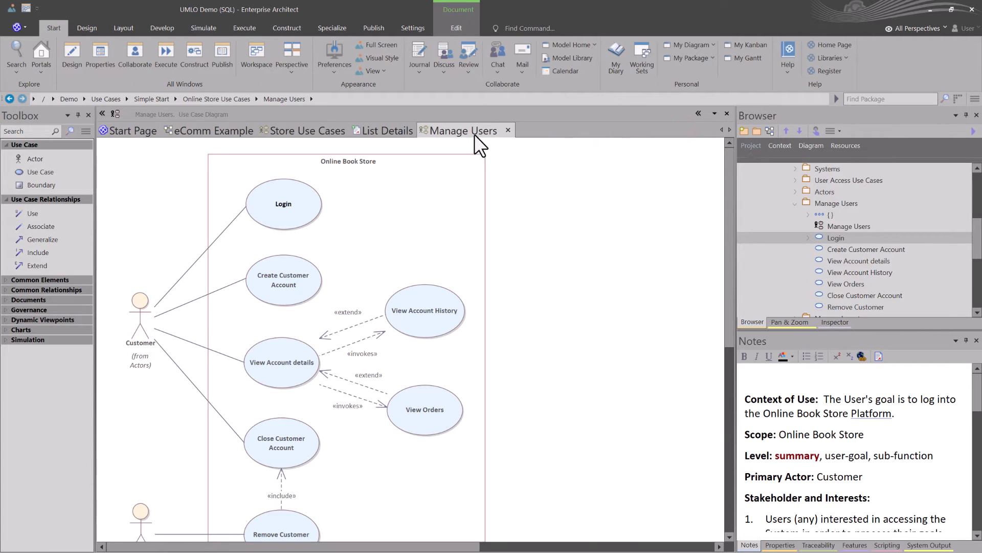
Place the Manage Users diagram ahead of List Details in the open views and bring up the List Details template at its diagram image field
{"action": "left_click_drag", "start_coordinate": [459, 130], "coordinate": [408, 128]}
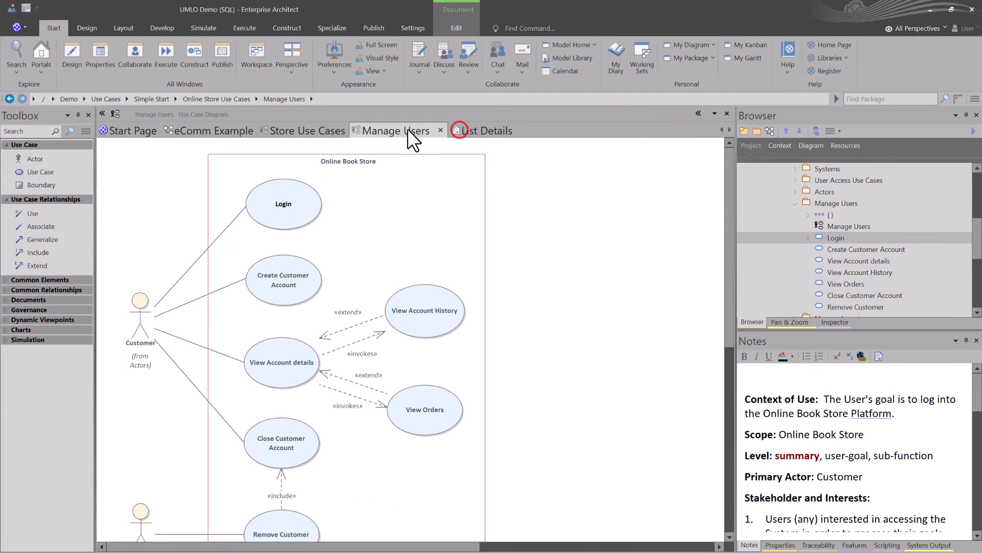
{"action": "left_click", "coordinate": [480, 132]}
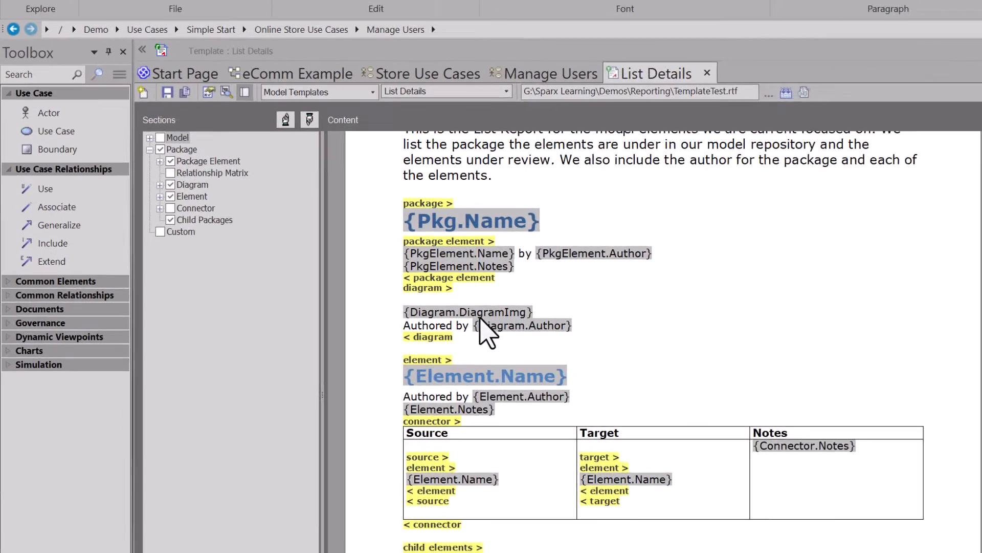
{"action": "left_click", "coordinate": [476, 313]}
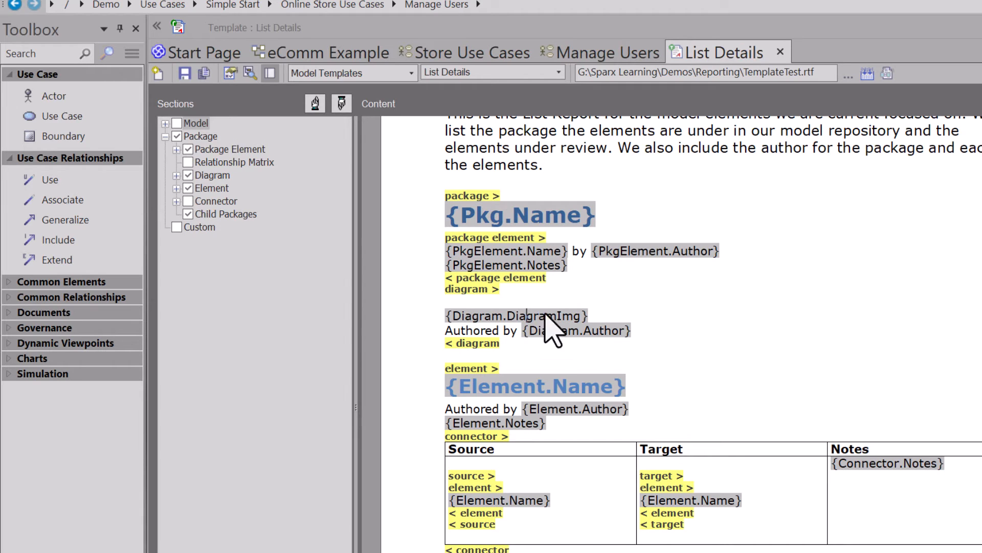
Expand the package's Element section in the List Details template and include its Diagram subsection
{"action": "left_click", "coordinate": [192, 136]}
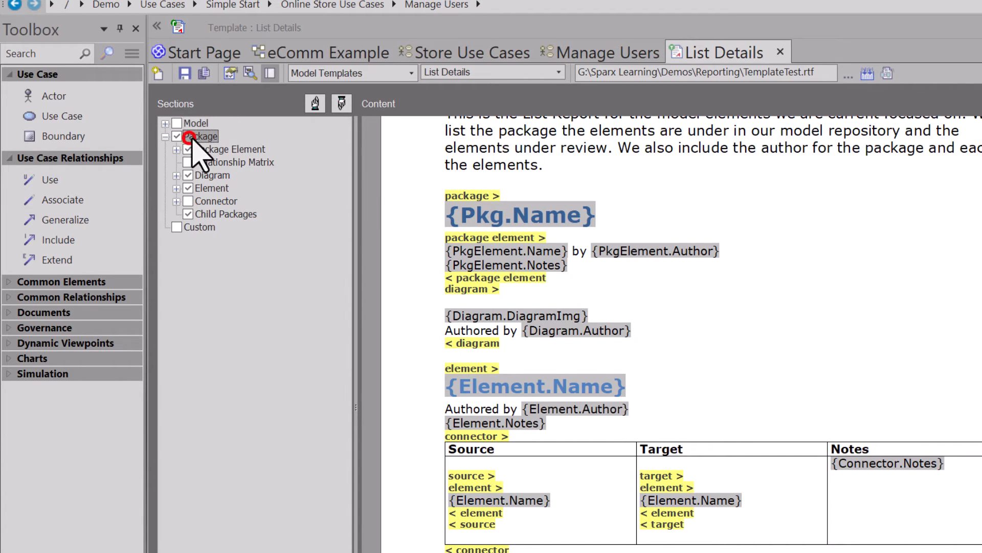
{"action": "left_click", "coordinate": [203, 176]}
{"action": "left_click", "coordinate": [205, 188]}
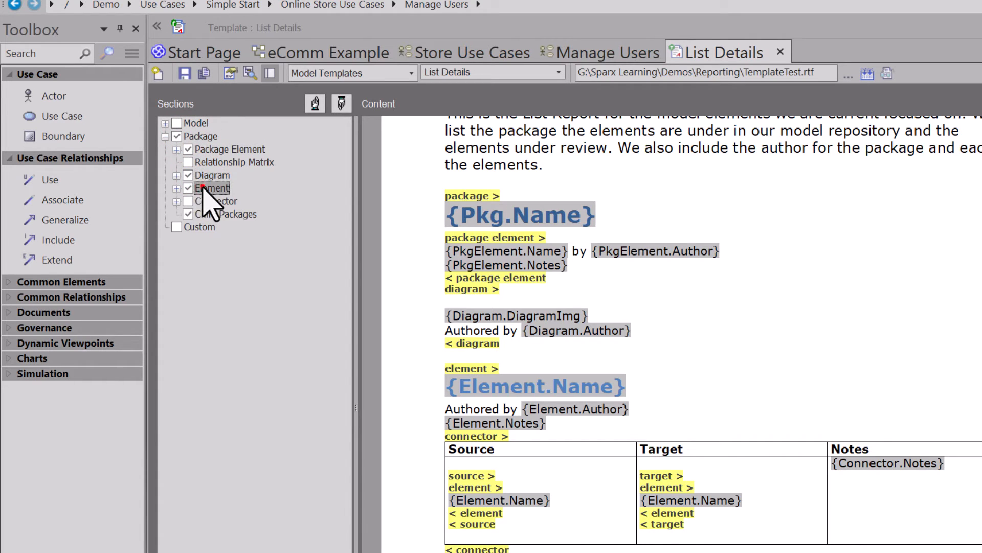
{"action": "left_click", "coordinate": [176, 188]}
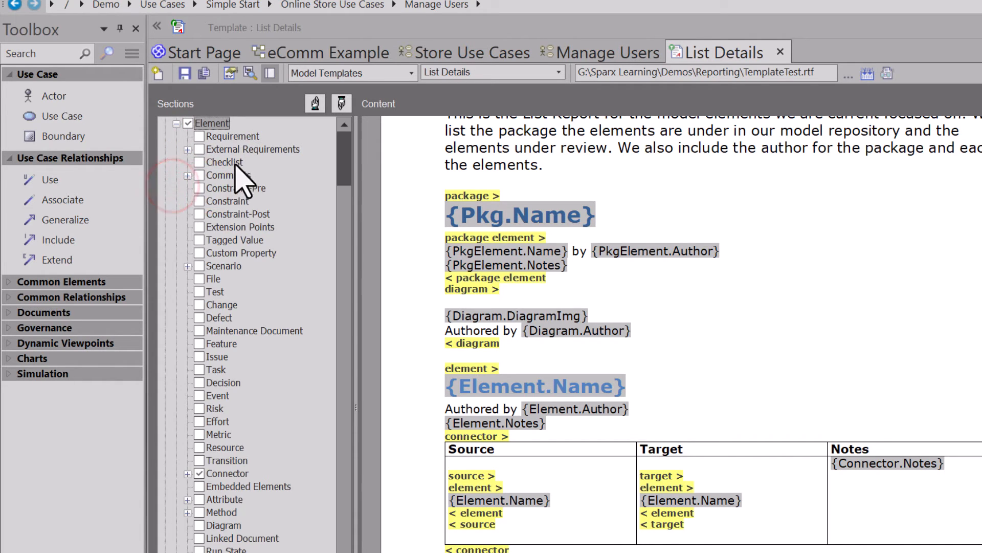
{"action": "scroll", "coordinate": [255, 306], "scroll_direction": "down", "scroll_amount": 1}
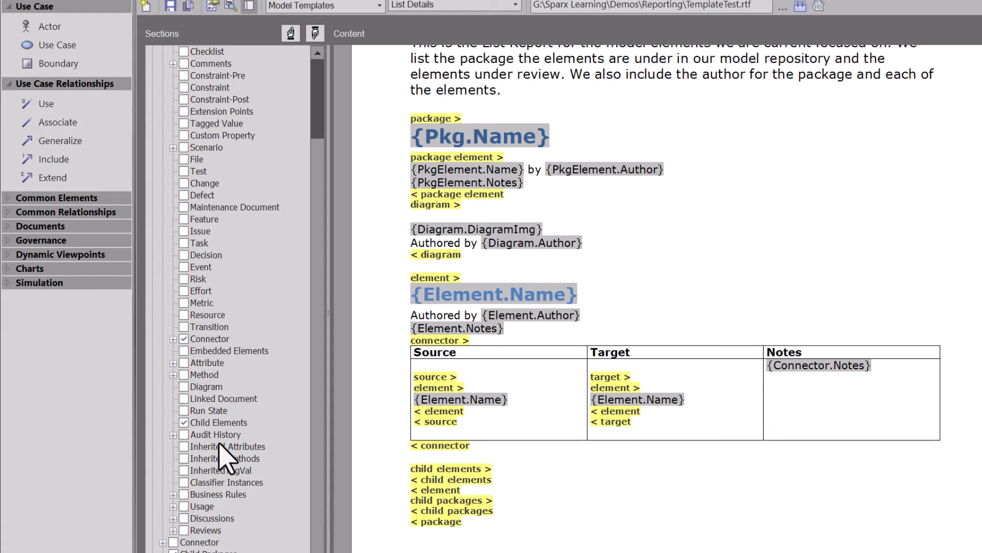
{"action": "left_click", "coordinate": [184, 386]}
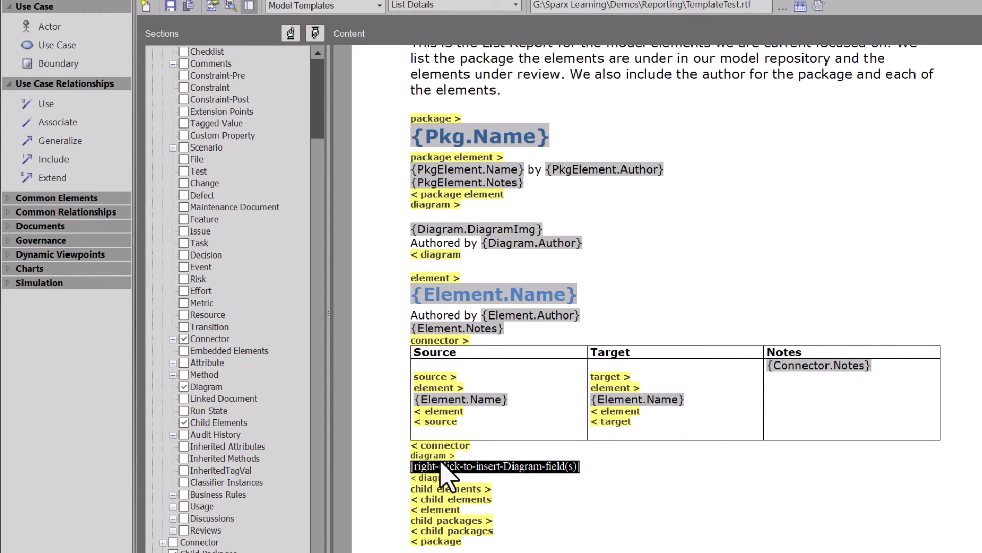
Replace the placeholder in the element's new diagram section with the DiagramImg field
{"action": "left_click", "coordinate": [424, 455]}
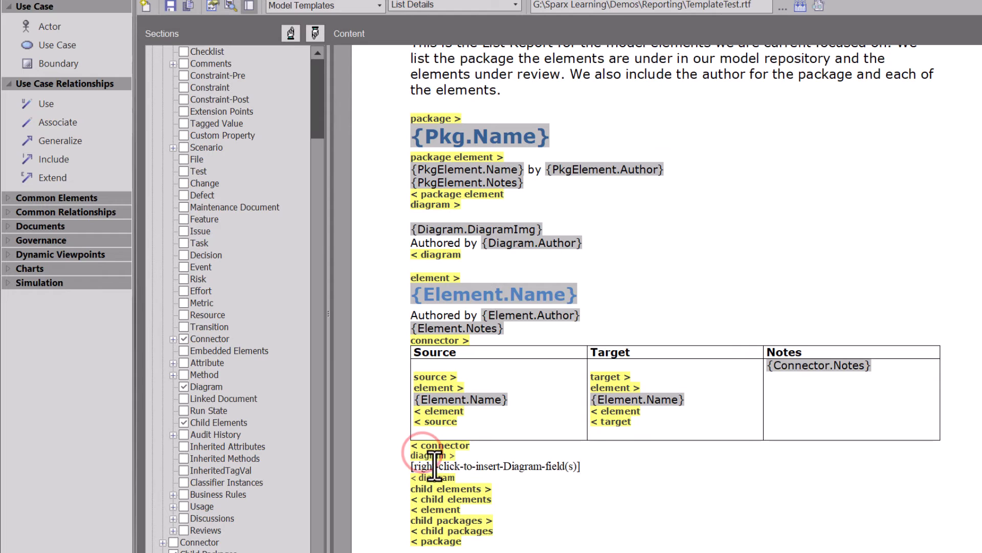
{"action": "left_click", "coordinate": [426, 278]}
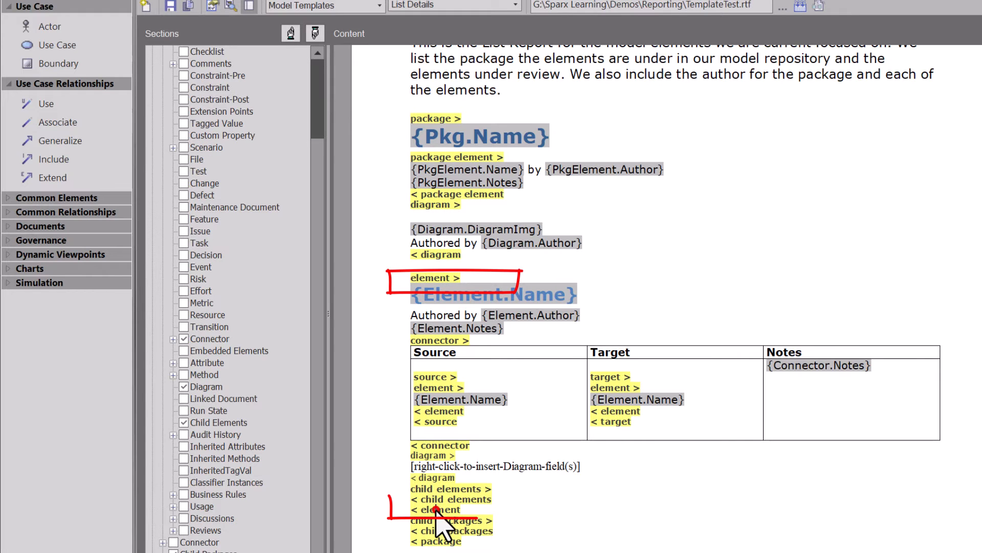
{"action": "left_click", "coordinate": [430, 455]}
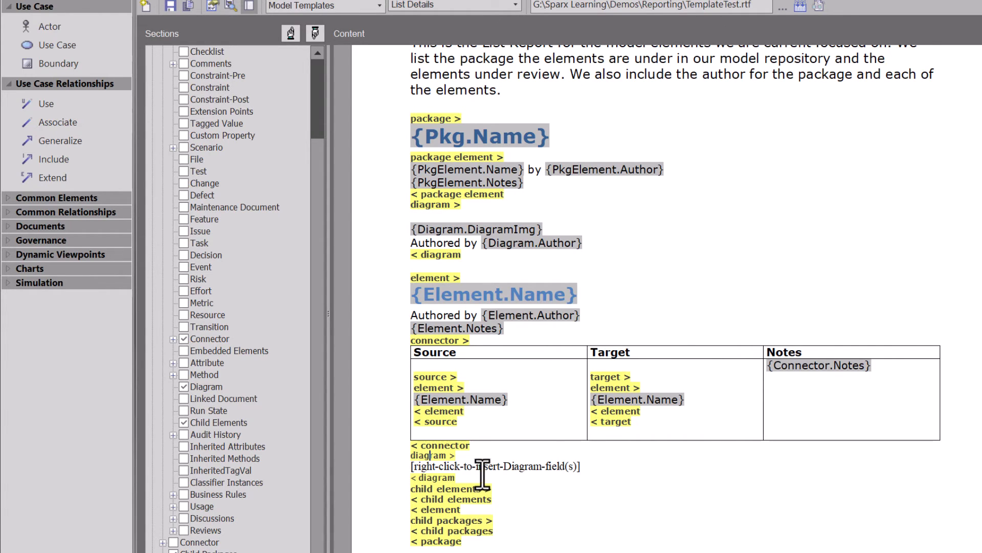
{"action": "left_click", "coordinate": [596, 465]}
{"action": "key", "text": "shift+Home"}
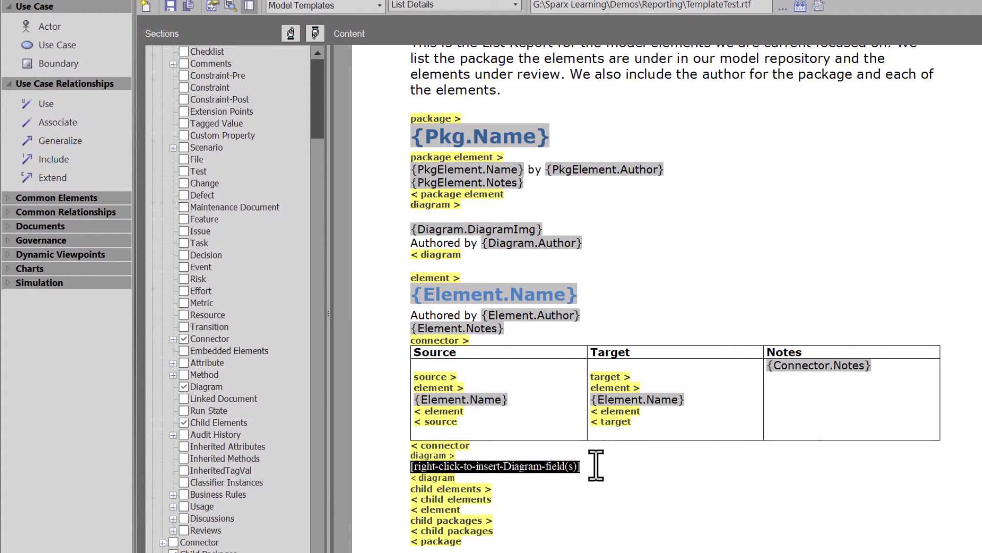
{"action": "right_click", "coordinate": [480, 469]}
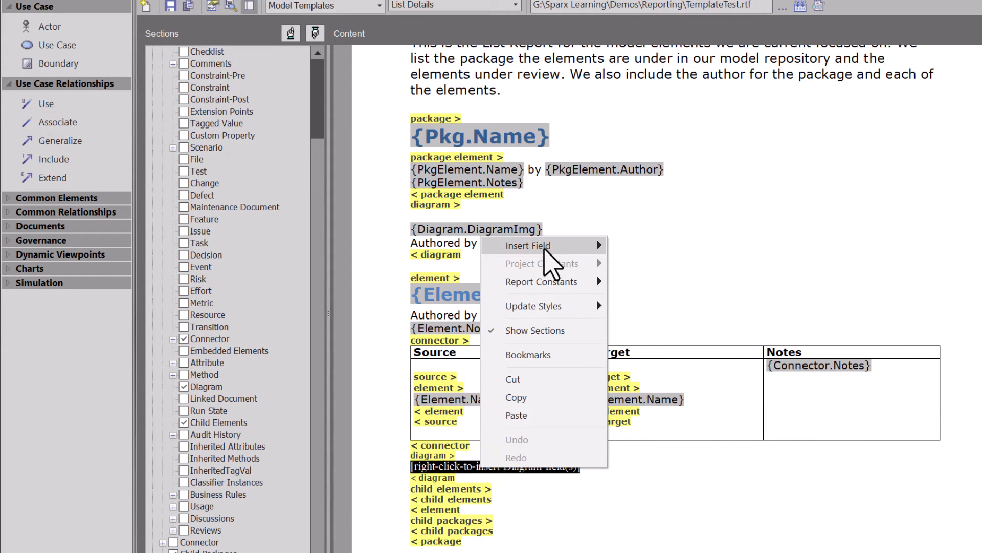
{"action": "left_click", "coordinate": [575, 245]}
{"action": "left_click", "coordinate": [673, 245]}
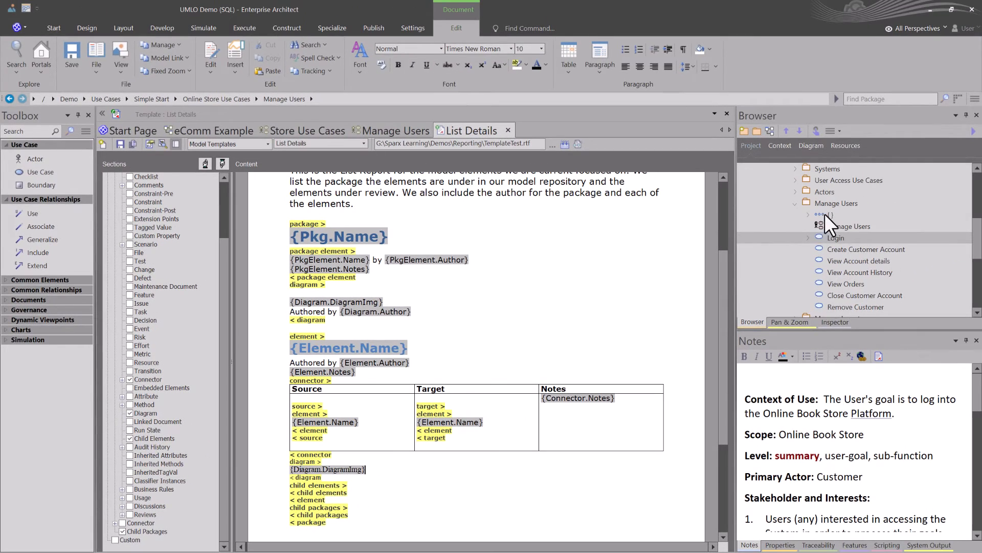
Generate the Manage Users package documentation with the List Details template and open the resulting document
{"action": "left_click", "coordinate": [826, 204]}
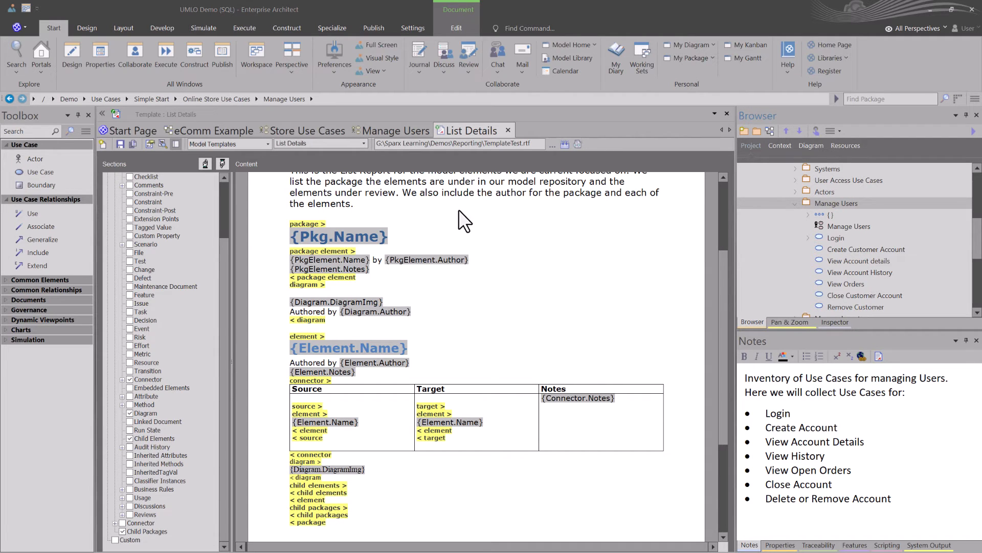
{"action": "key", "text": "F8"}
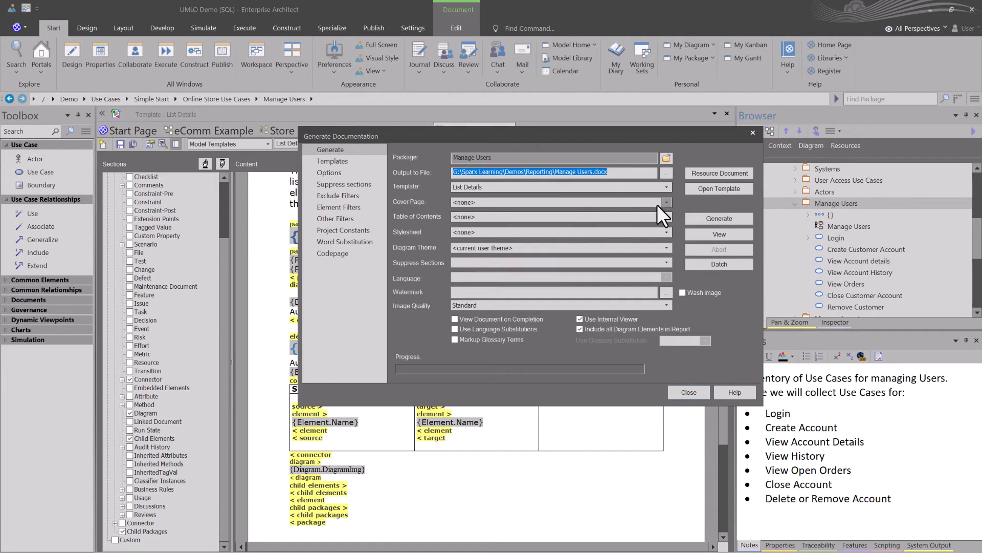
{"action": "left_click", "coordinate": [721, 217]}
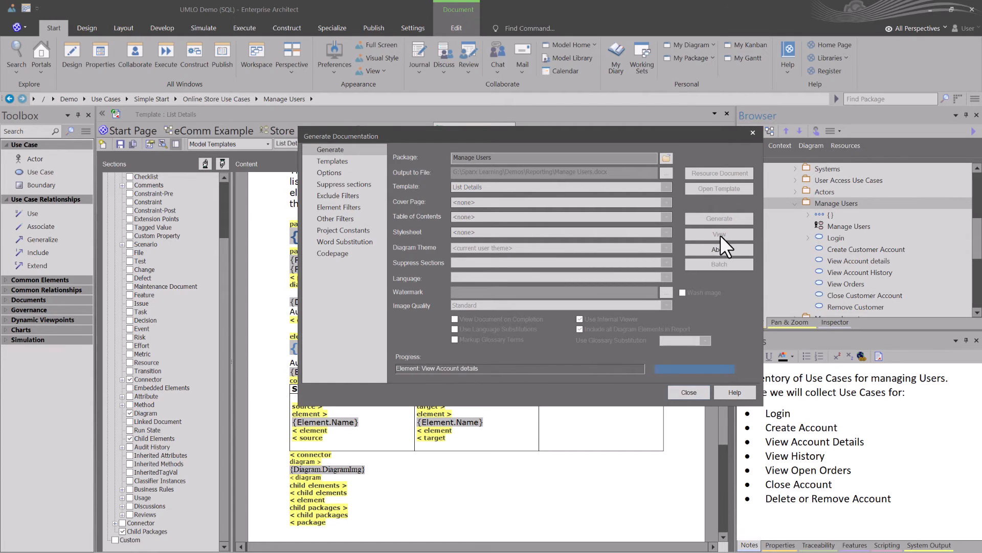
{"action": "left_click", "coordinate": [735, 234]}
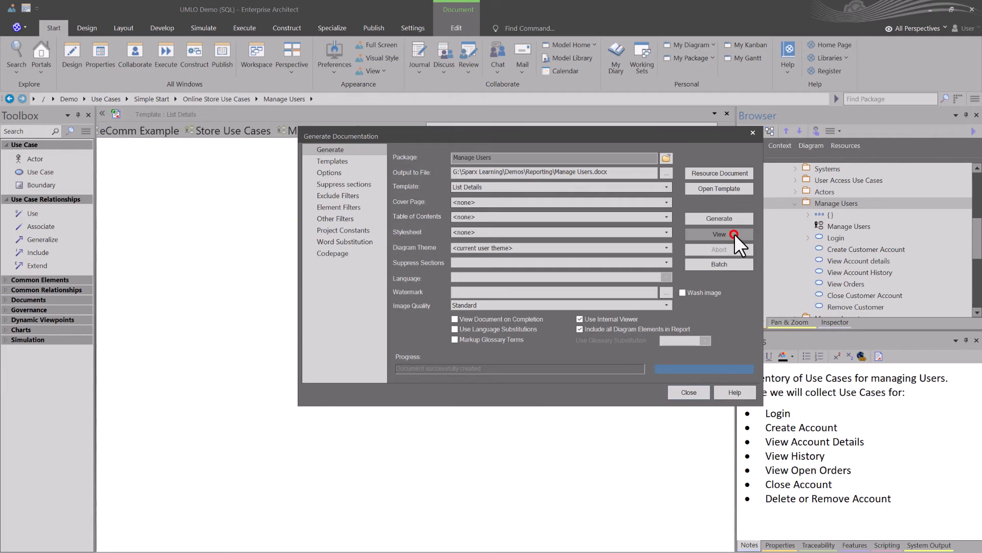
Examine the diagrams in the report's Login section, including the test case and Login_ActivityGraph diagrams
{"action": "scroll", "coordinate": [496, 330], "scroll_direction": "down", "scroll_amount": 20}
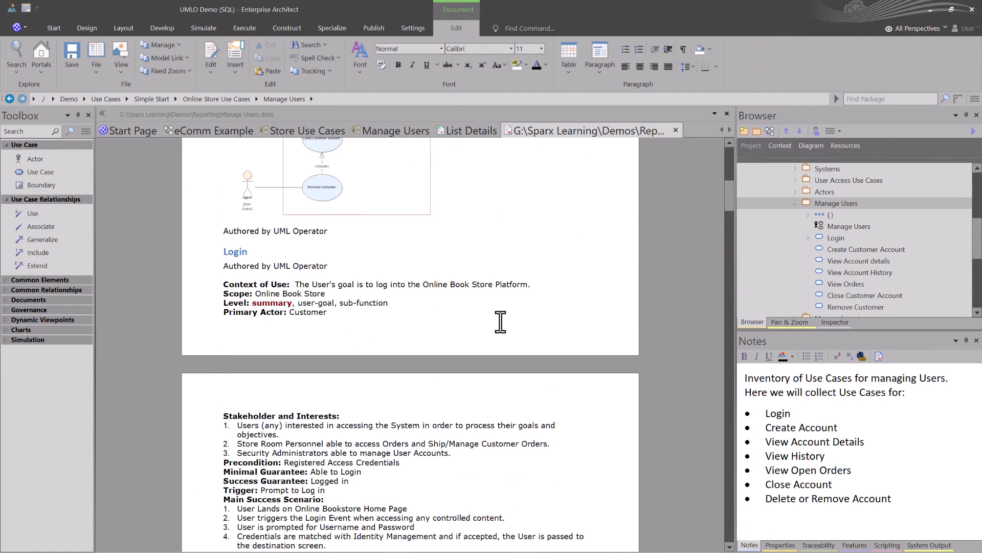
{"action": "scroll", "coordinate": [499, 320], "scroll_direction": "down", "scroll_amount": 3}
{"action": "left_click", "coordinate": [320, 249]}
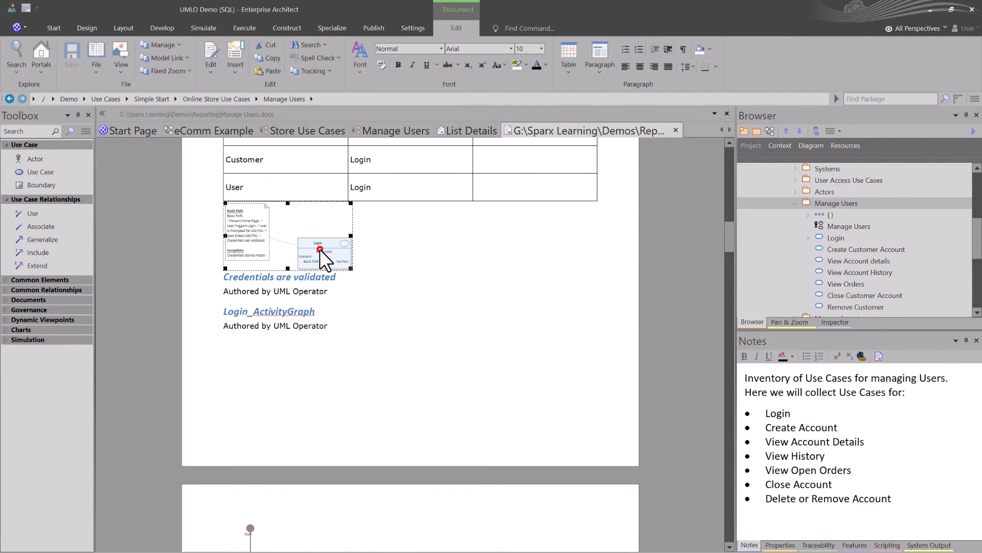
{"action": "scroll", "coordinate": [322, 250], "scroll_direction": "down", "scroll_amount": 5}
{"action": "left_click", "coordinate": [223, 327]}
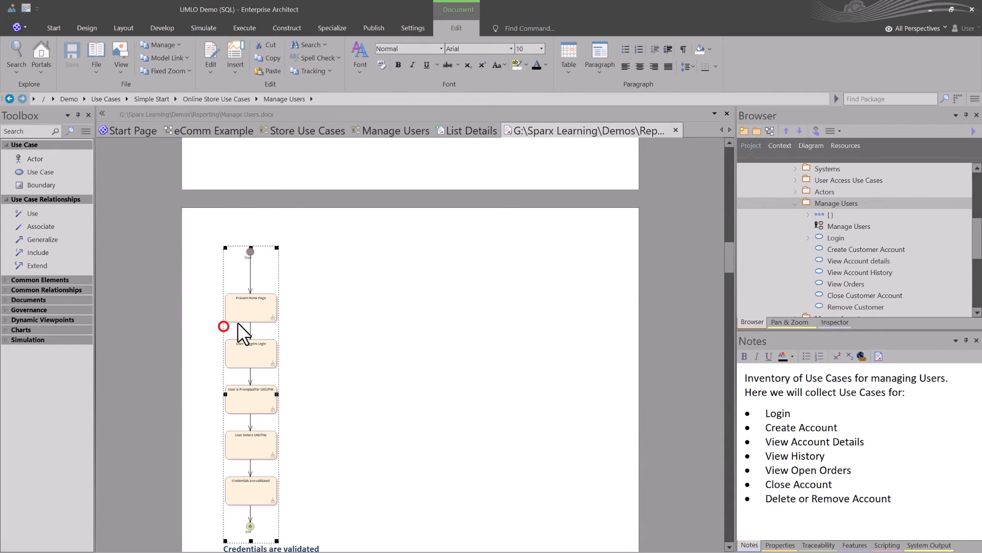
{"action": "scroll", "coordinate": [279, 300], "scroll_direction": "up", "scroll_amount": 3}
{"action": "left_click_drag", "start_coordinate": [250, 202], "coordinate": [293, 202]}
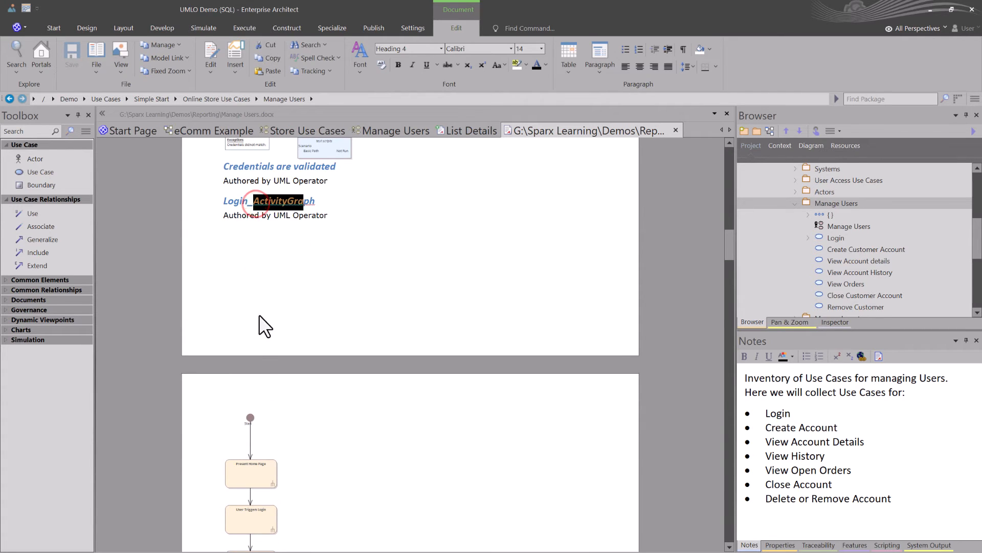
Review the rest of the Manage Users report, from the activity elements through the remaining use cases
{"action": "scroll", "coordinate": [262, 338], "scroll_direction": "down", "scroll_amount": 5}
{"action": "scroll", "coordinate": [279, 454], "scroll_direction": "down", "scroll_amount": 14}
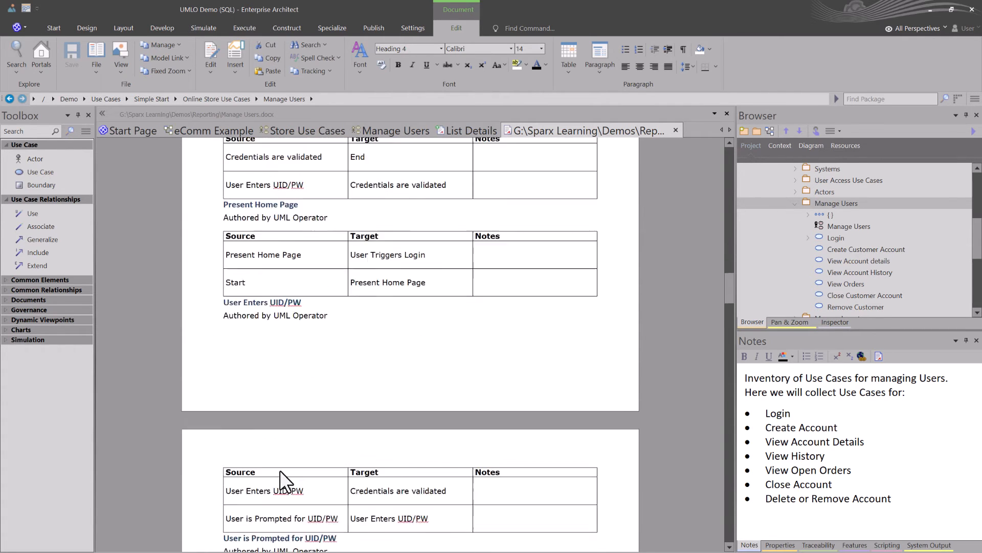
{"action": "scroll", "coordinate": [281, 465], "scroll_direction": "down", "scroll_amount": 4}
{"action": "scroll", "coordinate": [281, 463], "scroll_direction": "down", "scroll_amount": 9}
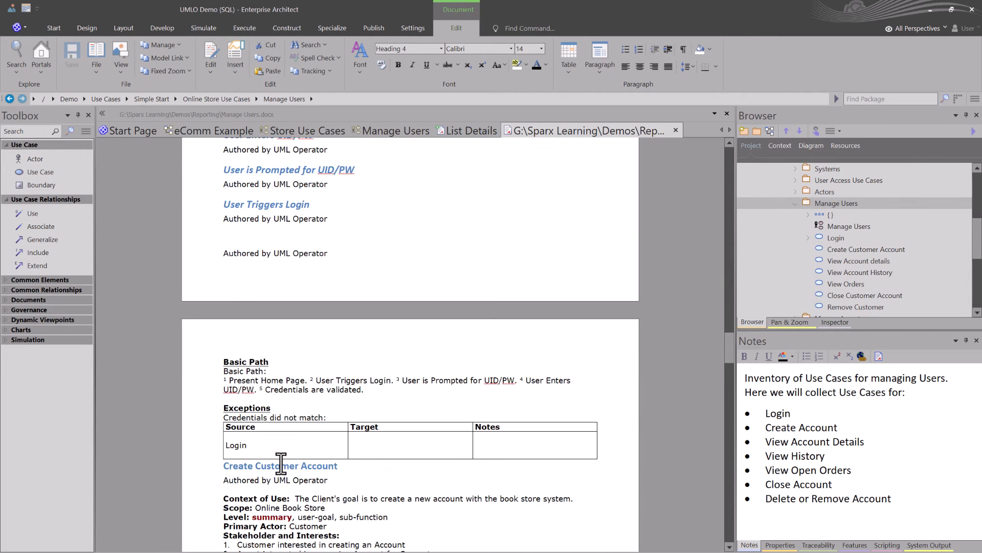
{"action": "scroll", "coordinate": [281, 463], "scroll_direction": "down", "scroll_amount": 12}
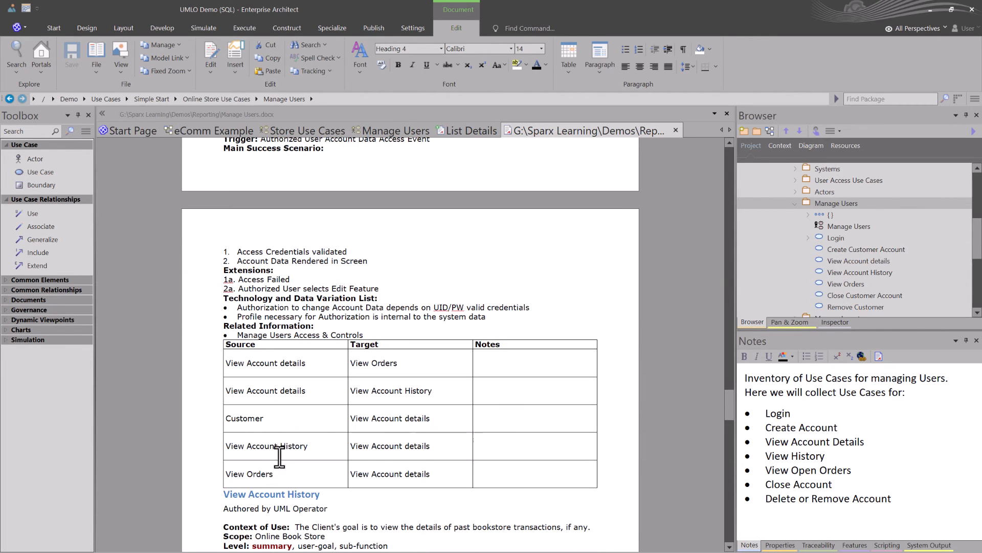
{"action": "scroll", "coordinate": [417, 474], "scroll_direction": "down", "scroll_amount": 15}
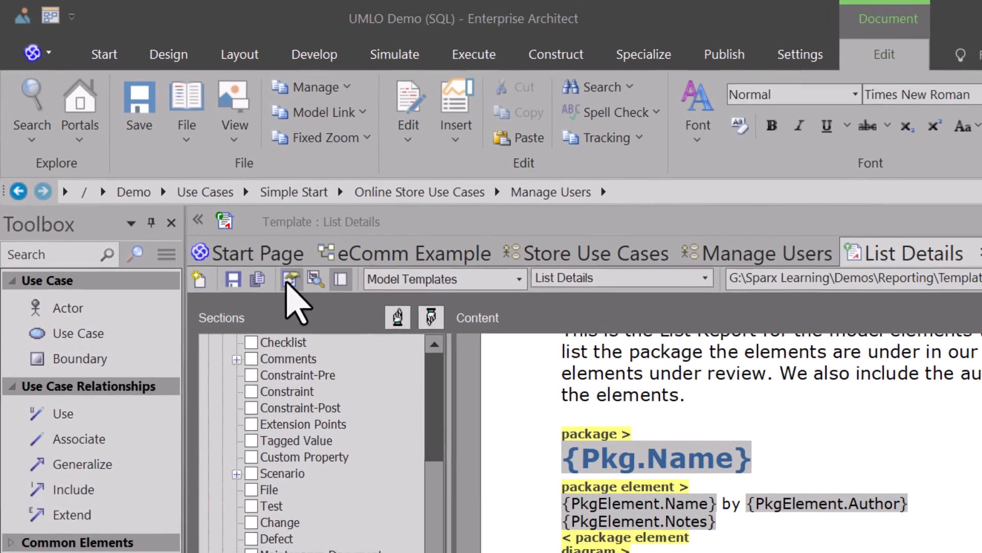
Set the template's document options to hide 'note-less' elements and 'note-less' connectors, and review its filter and custom query options
{"action": "left_click", "coordinate": [291, 281]}
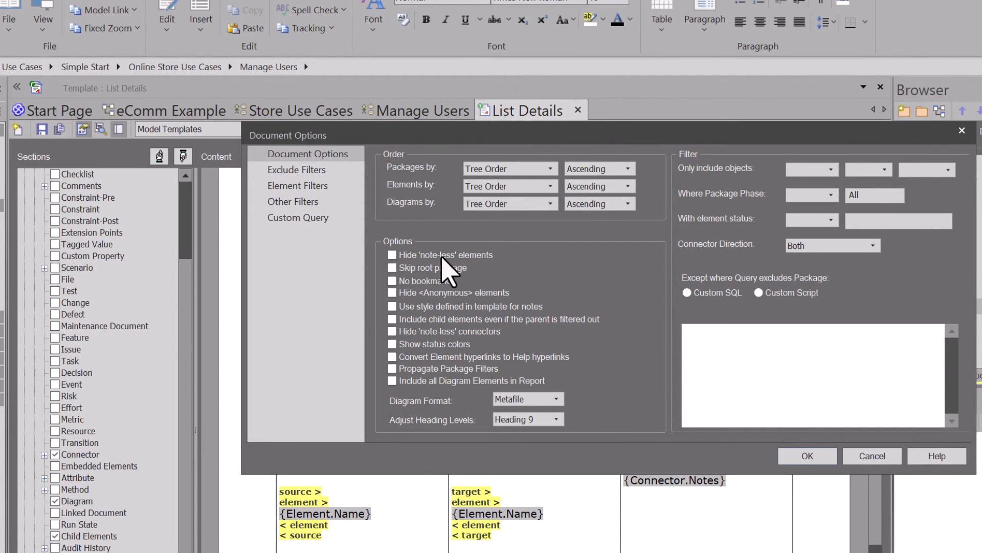
{"action": "left_click", "coordinate": [393, 255]}
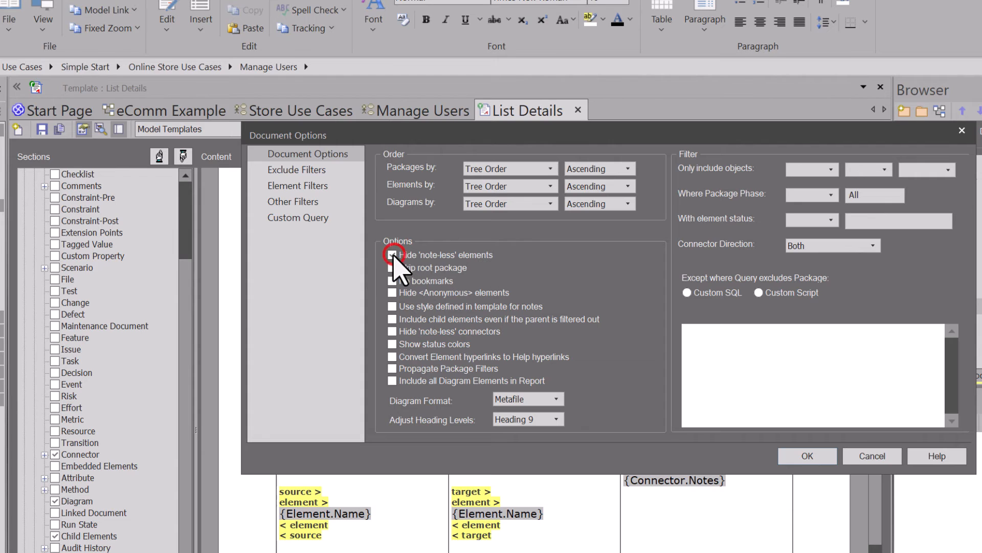
{"action": "left_click", "coordinate": [393, 331]}
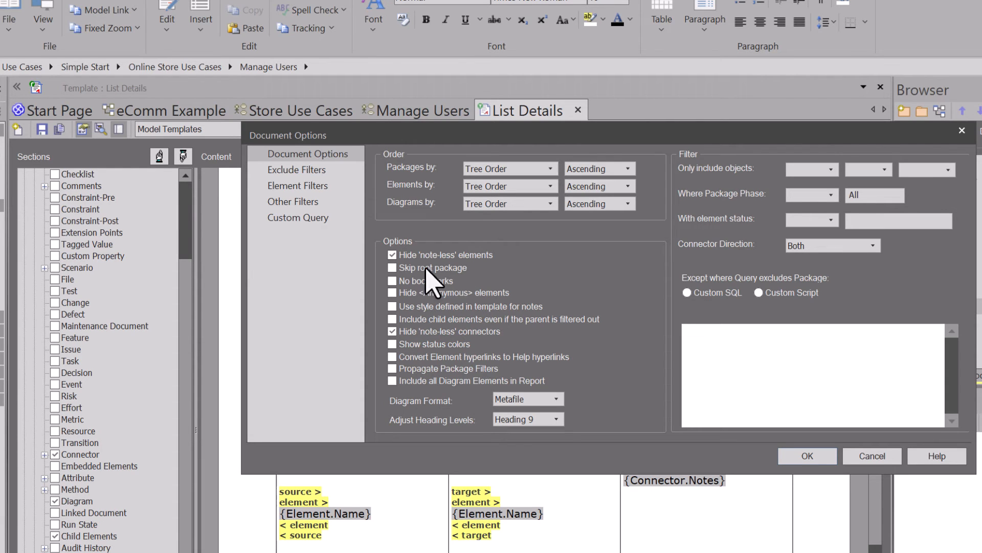
{"action": "left_click", "coordinate": [305, 171]}
{"action": "left_click", "coordinate": [301, 186]}
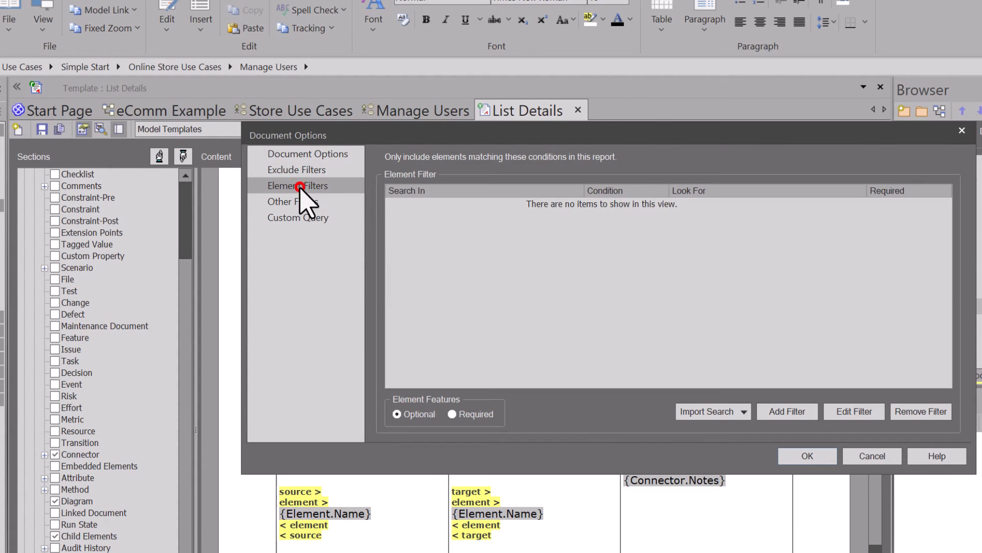
{"action": "left_click", "coordinate": [294, 201]}
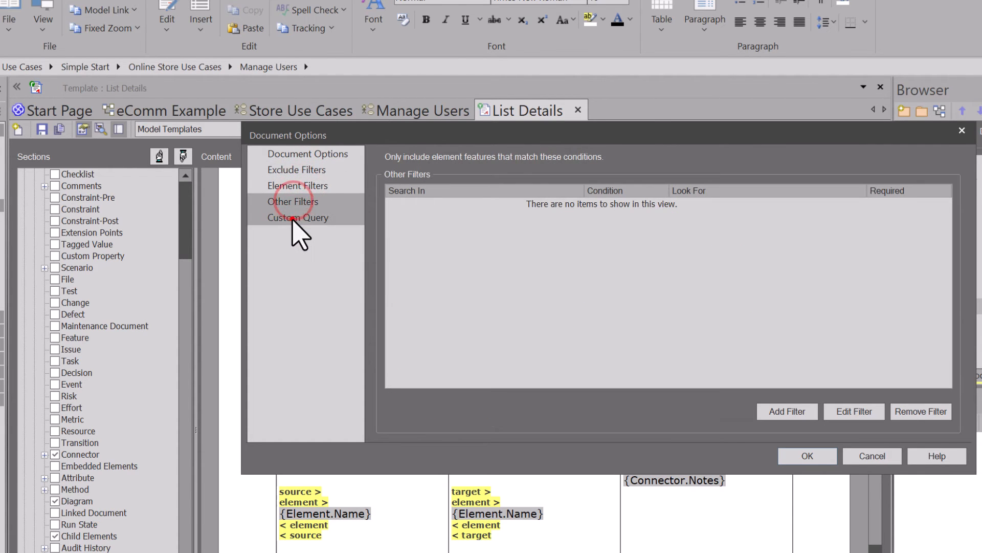
{"action": "left_click", "coordinate": [296, 218]}
{"action": "left_click", "coordinate": [295, 171]}
{"action": "left_click", "coordinate": [302, 153]}
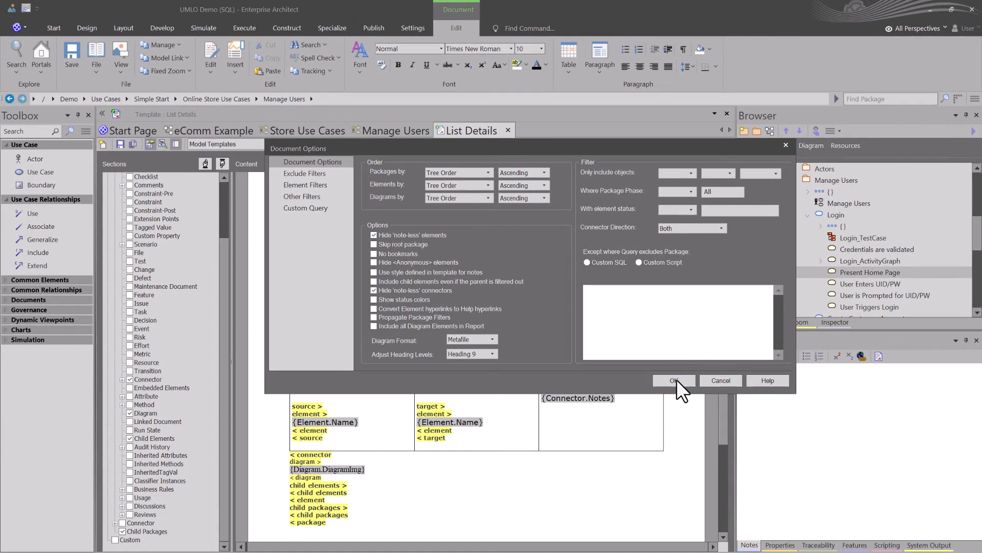
{"action": "left_click", "coordinate": [674, 383]}
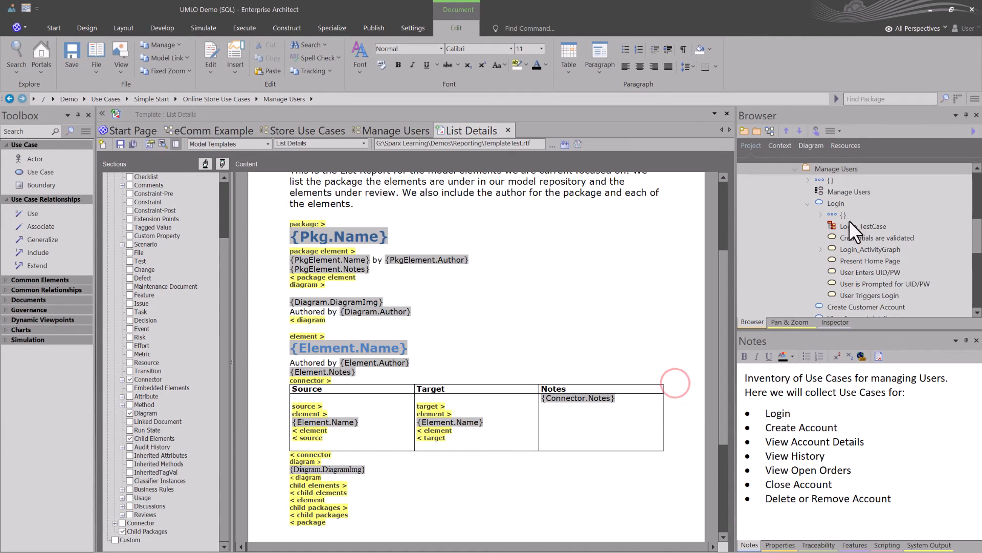
Regenerate the Manage Users package documentation with the List Details template, saving the template changes, and open the resulting document
{"action": "left_click", "coordinate": [832, 169]}
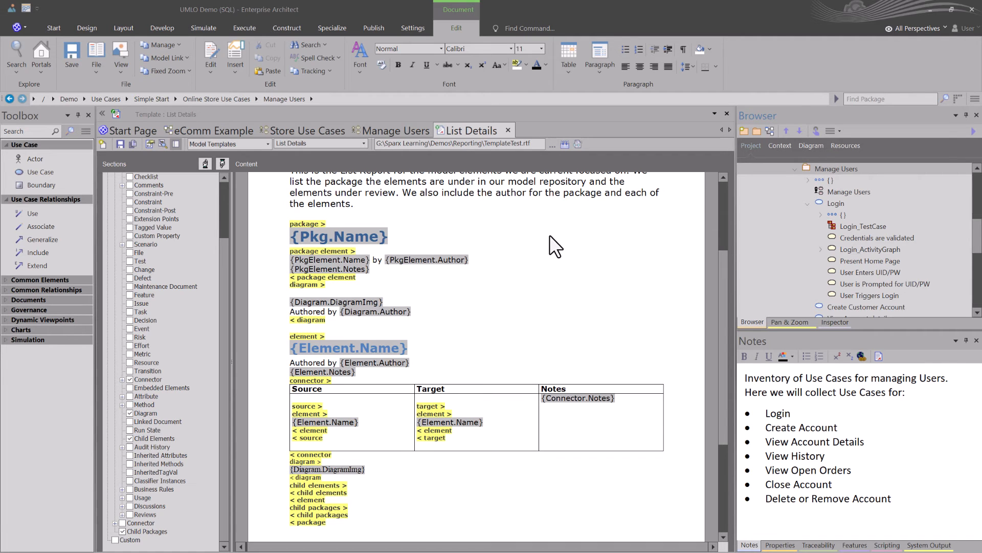
{"action": "key", "text": "F8"}
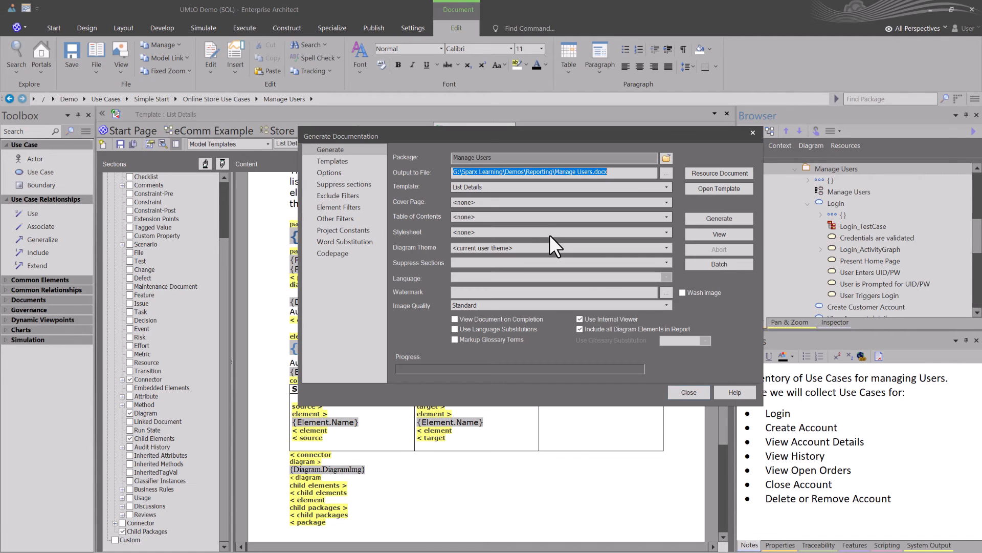
{"action": "left_click", "coordinate": [723, 219]}
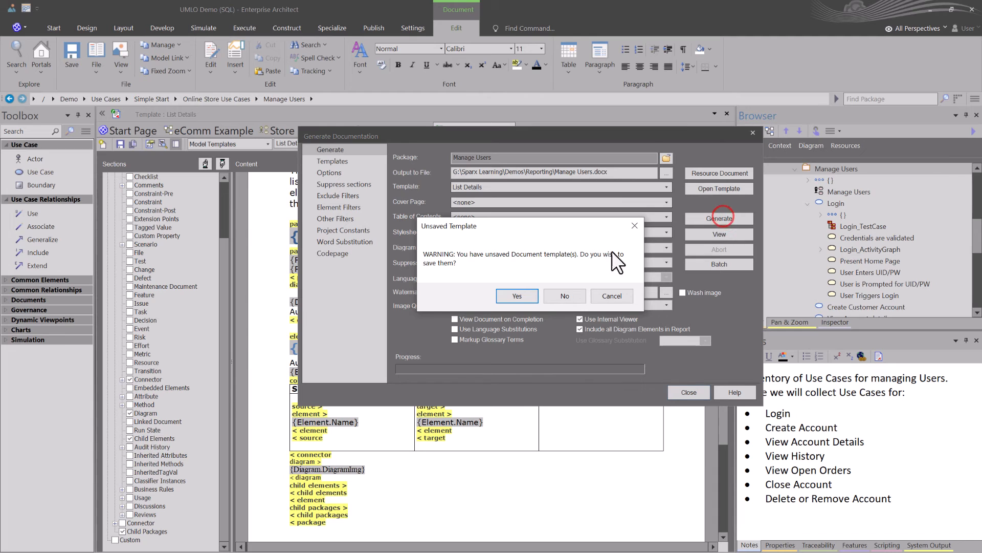
{"action": "left_click", "coordinate": [529, 293]}
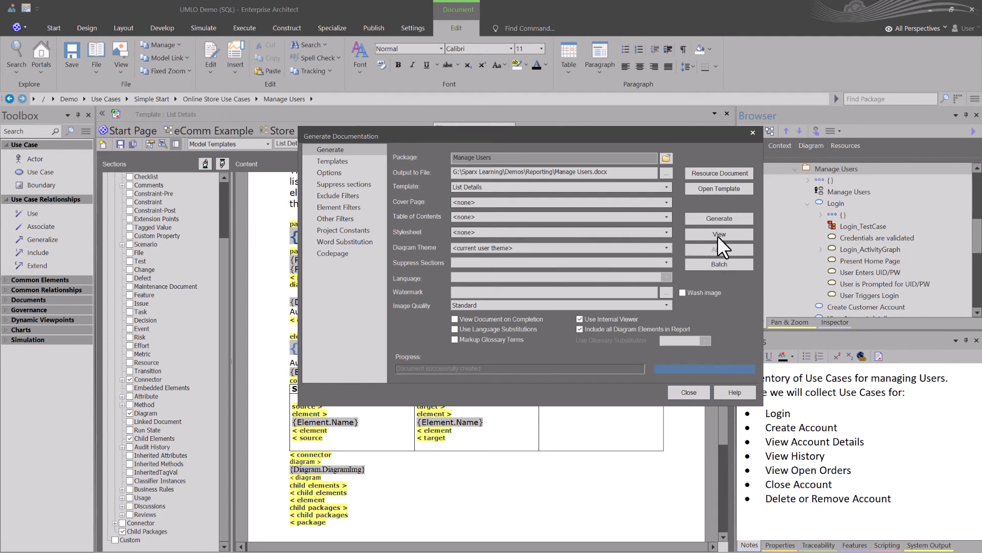
{"action": "left_click", "coordinate": [717, 234]}
Review the regenerated Manage Users report, from the package overview and use case diagram through the individual use cases
{"action": "scroll", "coordinate": [473, 335], "scroll_direction": "down", "scroll_amount": 5}
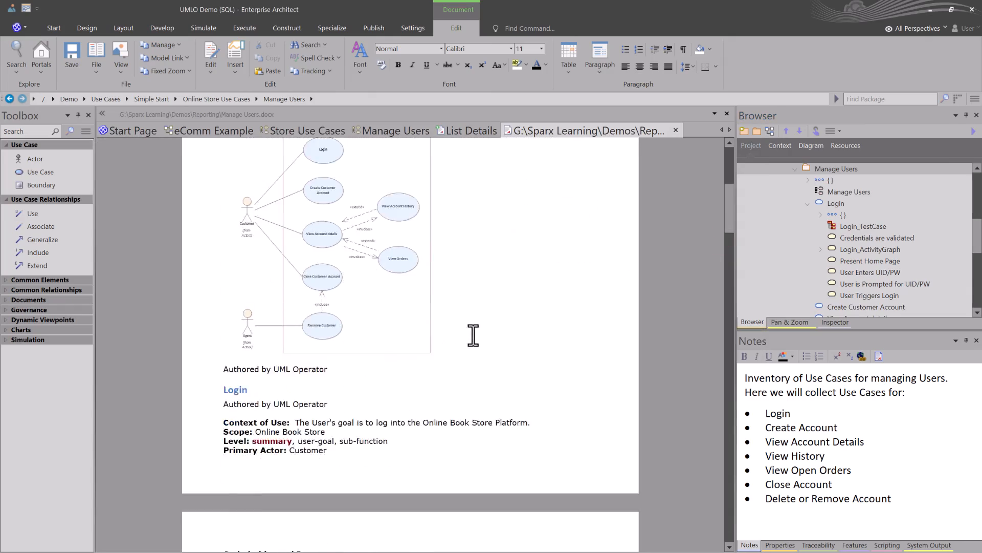
{"action": "scroll", "coordinate": [473, 335], "scroll_direction": "down", "scroll_amount": 15}
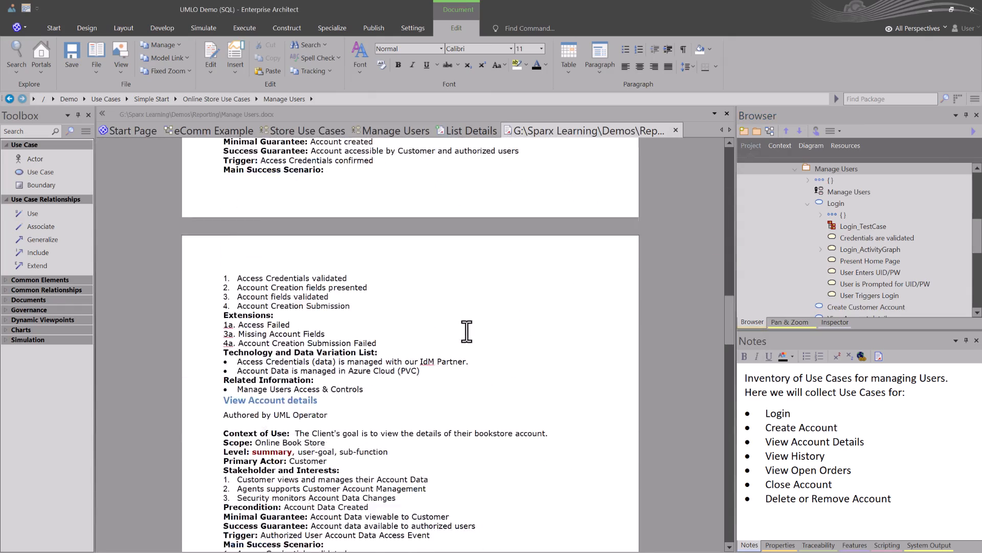
{"action": "scroll", "coordinate": [466, 332], "scroll_direction": "down", "scroll_amount": 15}
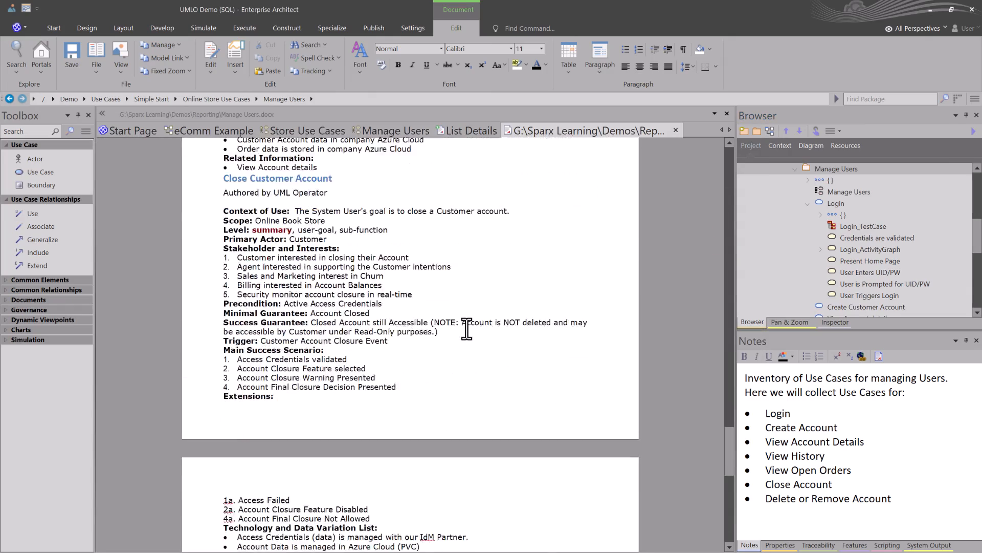
{"action": "scroll", "coordinate": [467, 327], "scroll_direction": "down", "scroll_amount": 18}
{"action": "scroll", "coordinate": [467, 307], "scroll_direction": "up", "scroll_amount": 20}
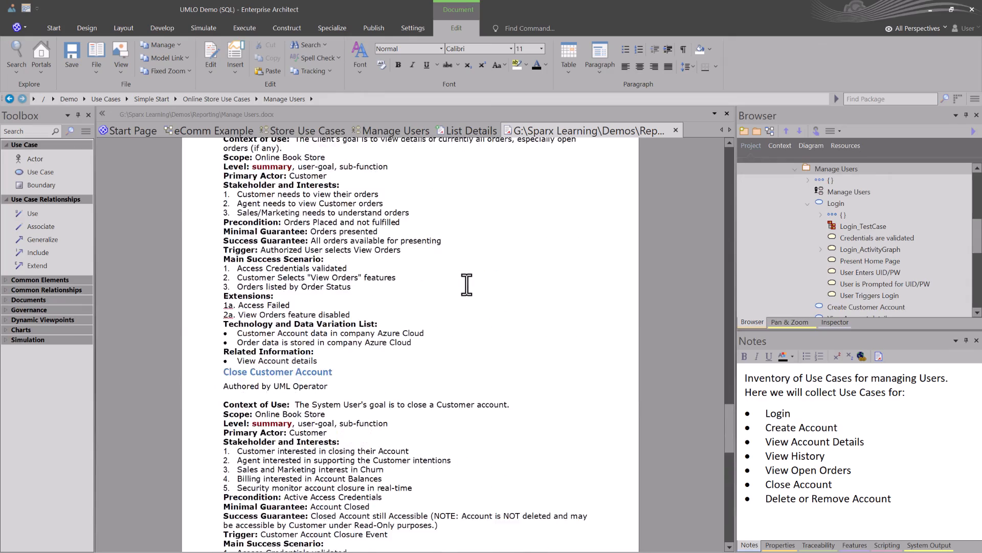
{"action": "scroll", "coordinate": [467, 285], "scroll_direction": "up", "scroll_amount": 20}
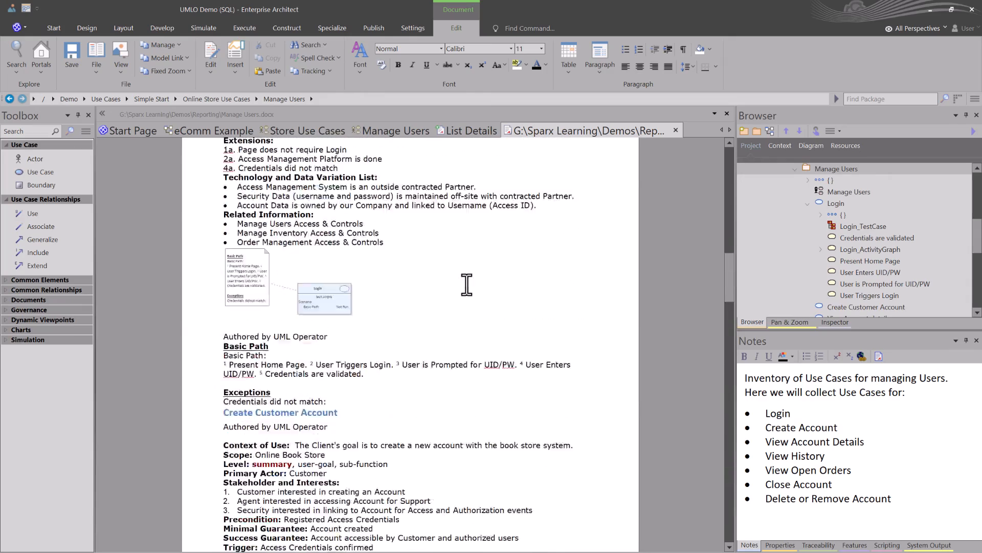
{"action": "scroll", "coordinate": [467, 285], "scroll_direction": "up", "scroll_amount": 20}
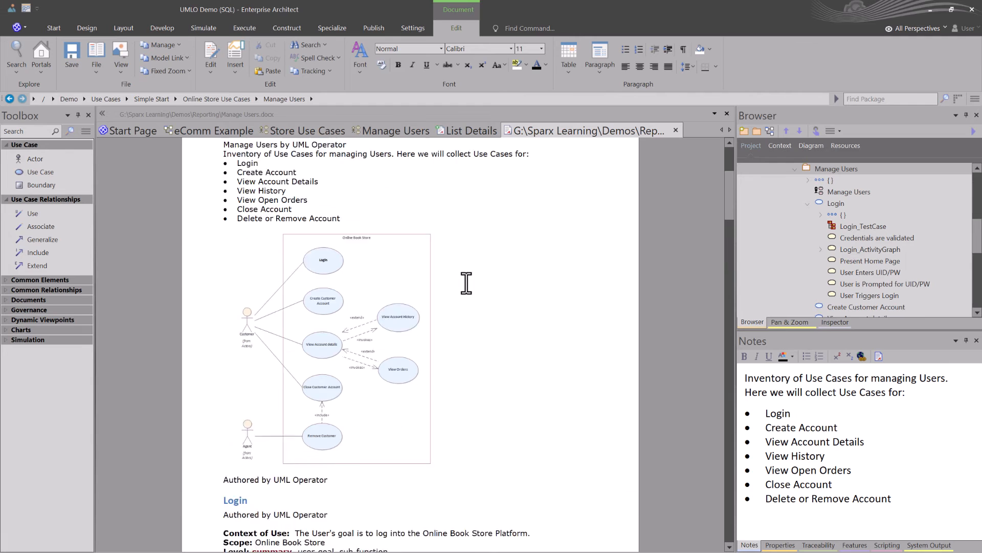
{"action": "scroll", "coordinate": [466, 283], "scroll_direction": "up", "scroll_amount": 3}
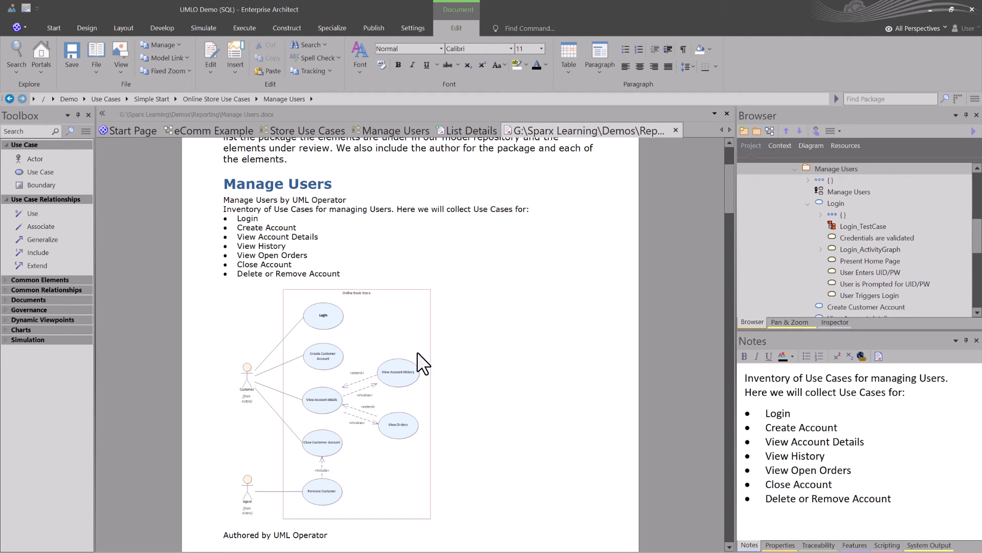
Examine the Login section of the report, including its test case diagram and the basic path and exceptions notes
{"action": "scroll", "coordinate": [488, 332], "scroll_direction": "down", "scroll_amount": 5}
{"action": "scroll", "coordinate": [488, 332], "scroll_direction": "up", "scroll_amount": 8}
{"action": "scroll", "coordinate": [488, 333], "scroll_direction": "down", "scroll_amount": 8}
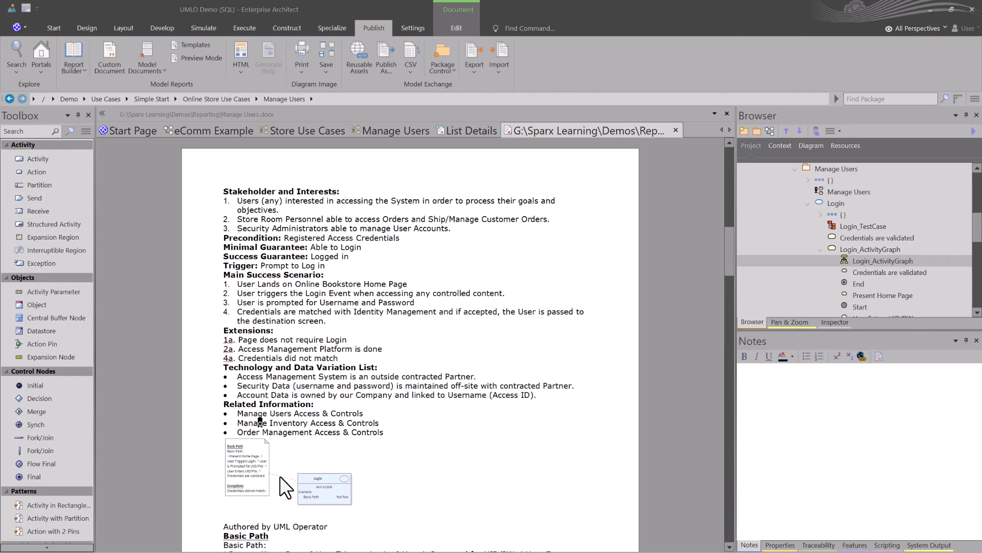
{"action": "left_click", "coordinate": [280, 476]}
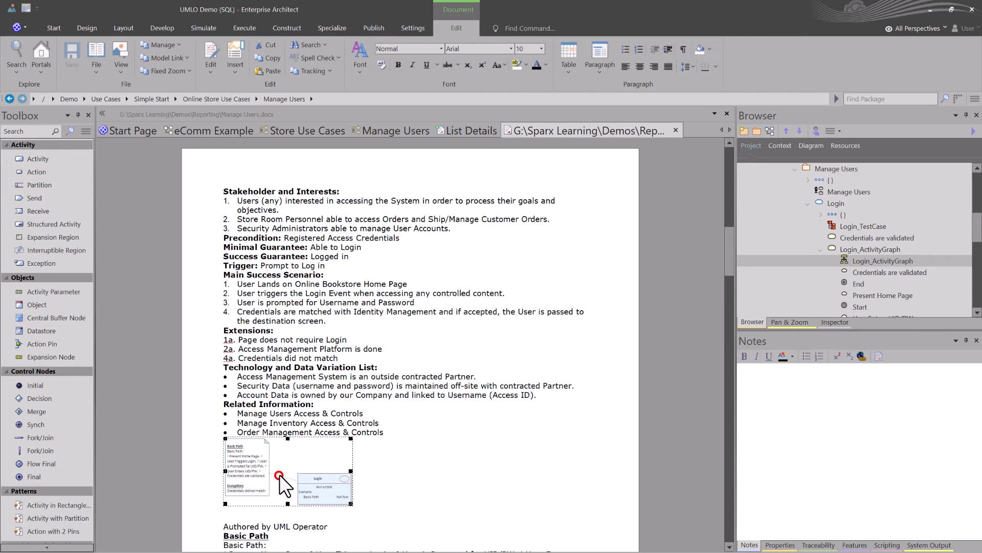
{"action": "scroll", "coordinate": [287, 466], "scroll_direction": "down", "scroll_amount": 5}
{"action": "scroll", "coordinate": [295, 450], "scroll_direction": "up", "scroll_amount": 5}
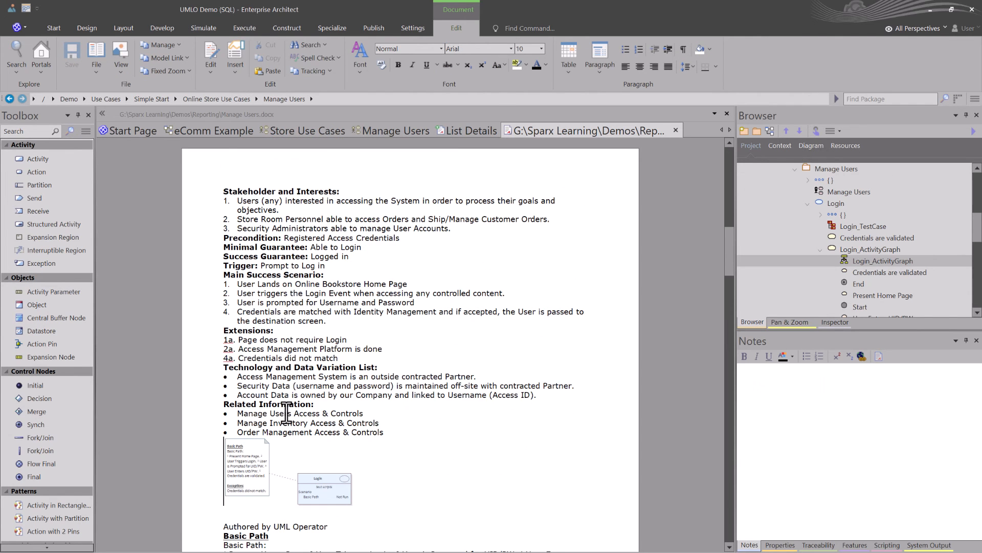
{"action": "scroll", "coordinate": [299, 430], "scroll_direction": "down", "scroll_amount": 4}
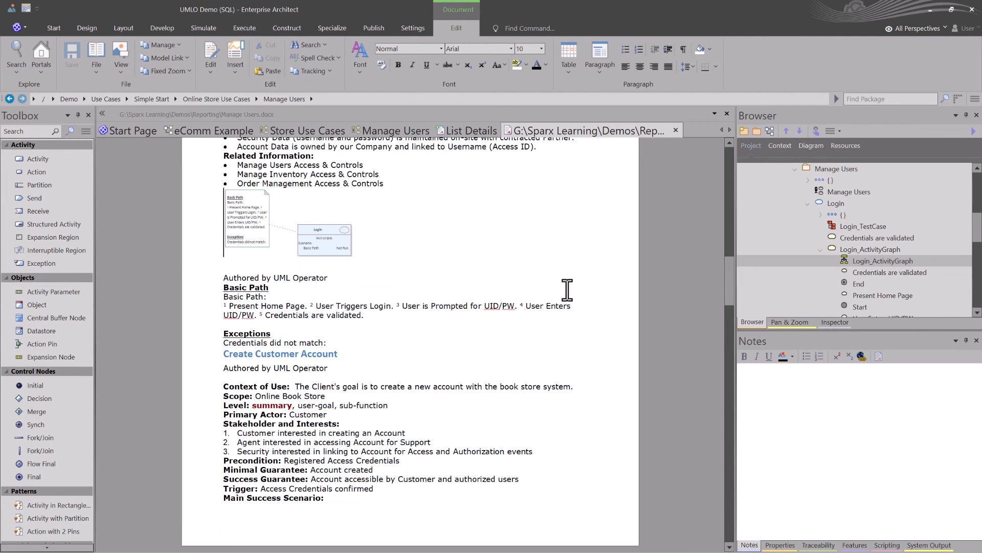
View the Login_ActivityGraph diagram, and close both it and the generated Manage Users report
{"action": "double_click", "coordinate": [846, 260]}
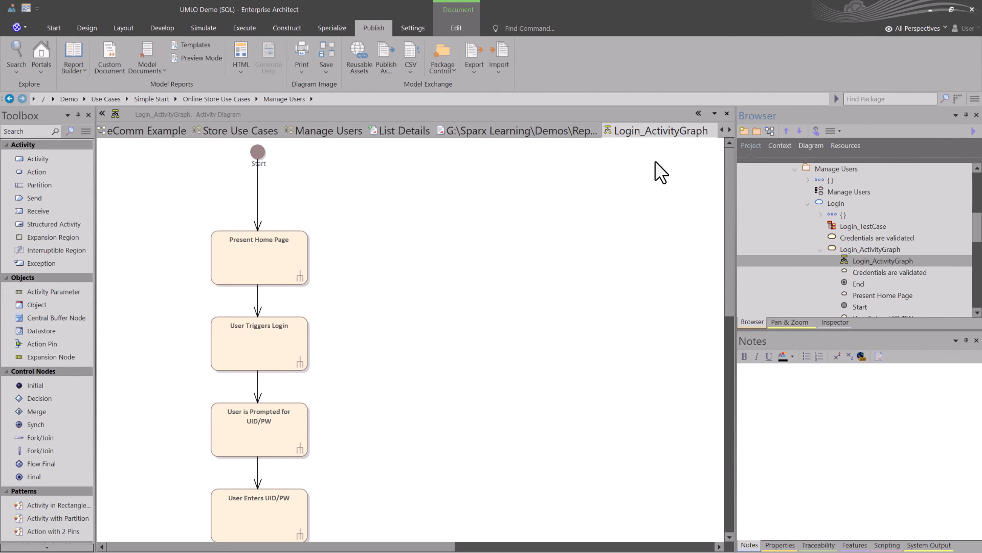
{"action": "left_click", "coordinate": [727, 113]}
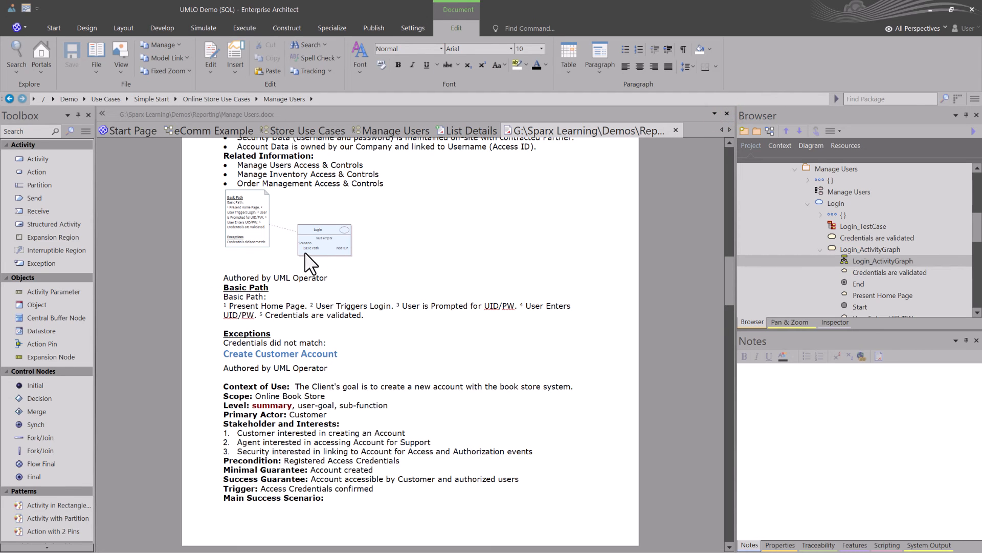
{"action": "left_click", "coordinate": [675, 130]}
Set the Login_ActivityGraph diagram's properties to exclude its image from documentation, and close the diagram
{"action": "double_click", "coordinate": [849, 260]}
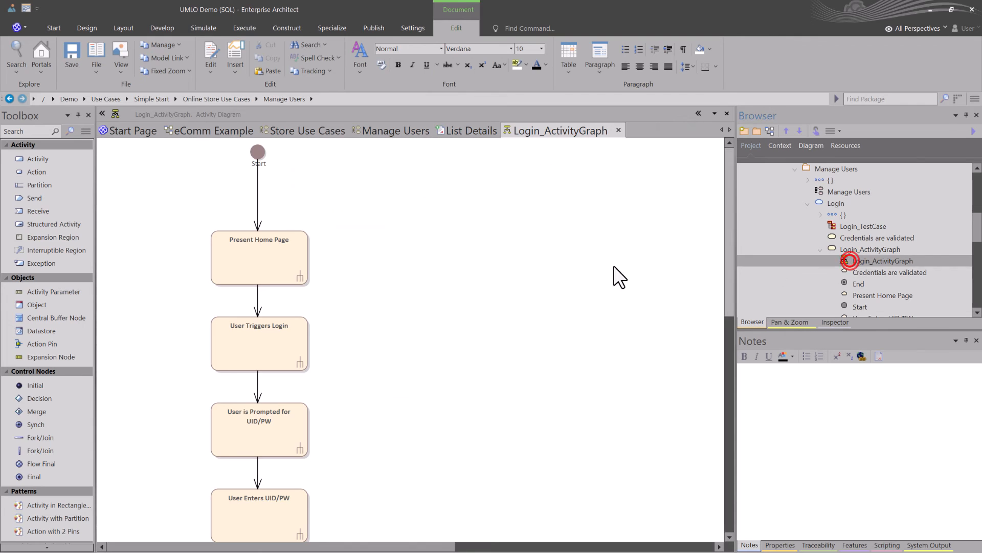
{"action": "double_click", "coordinate": [447, 269]}
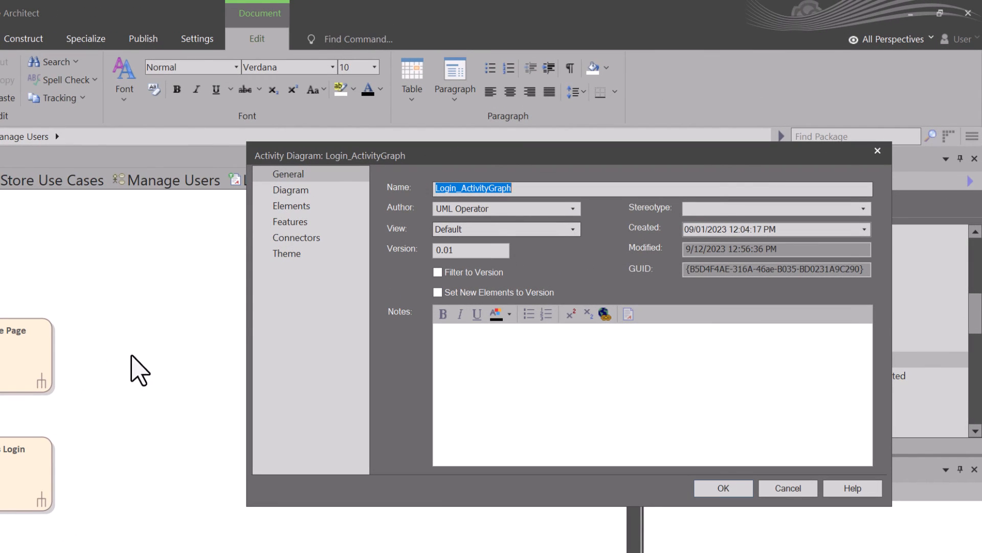
{"action": "left_click", "coordinate": [286, 191]}
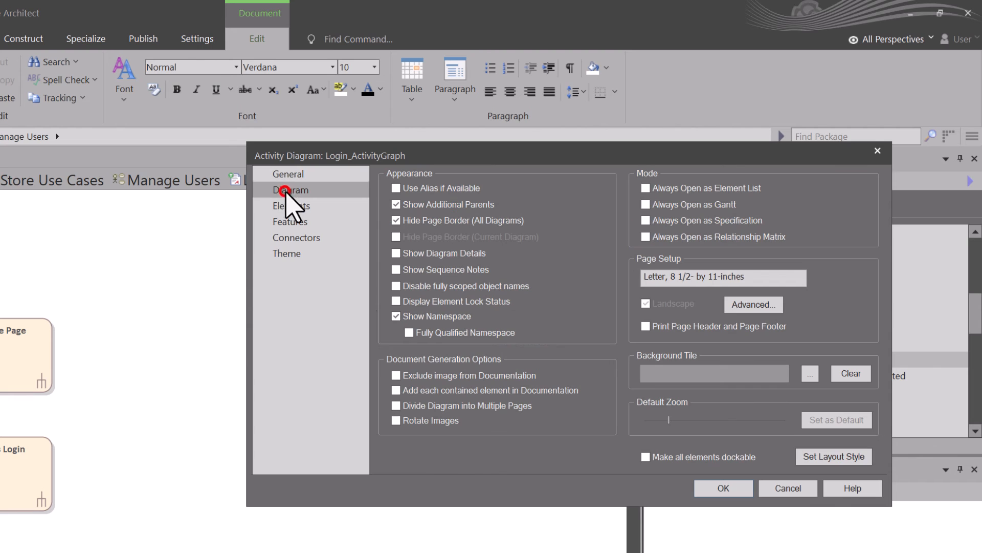
{"action": "left_click", "coordinate": [396, 375]}
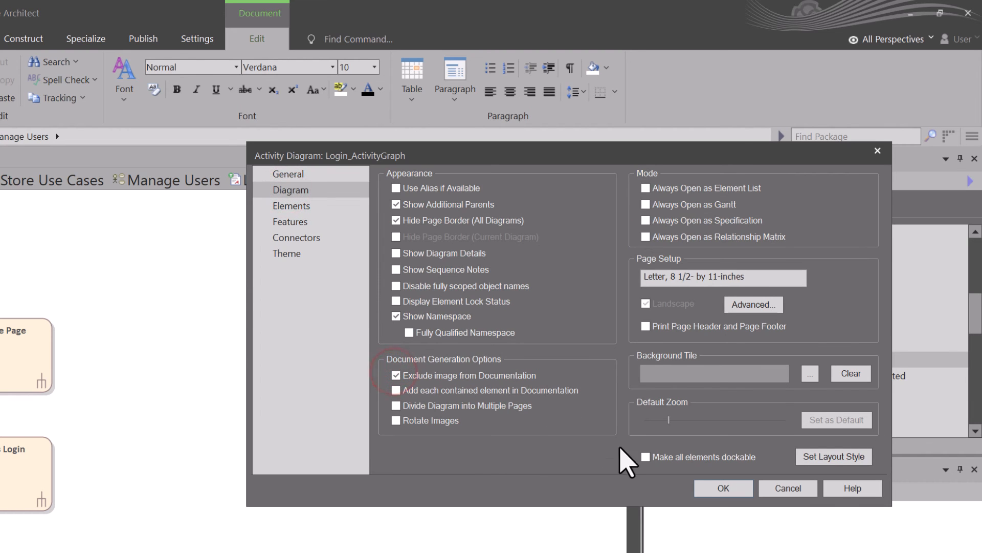
{"action": "left_click", "coordinate": [724, 487]}
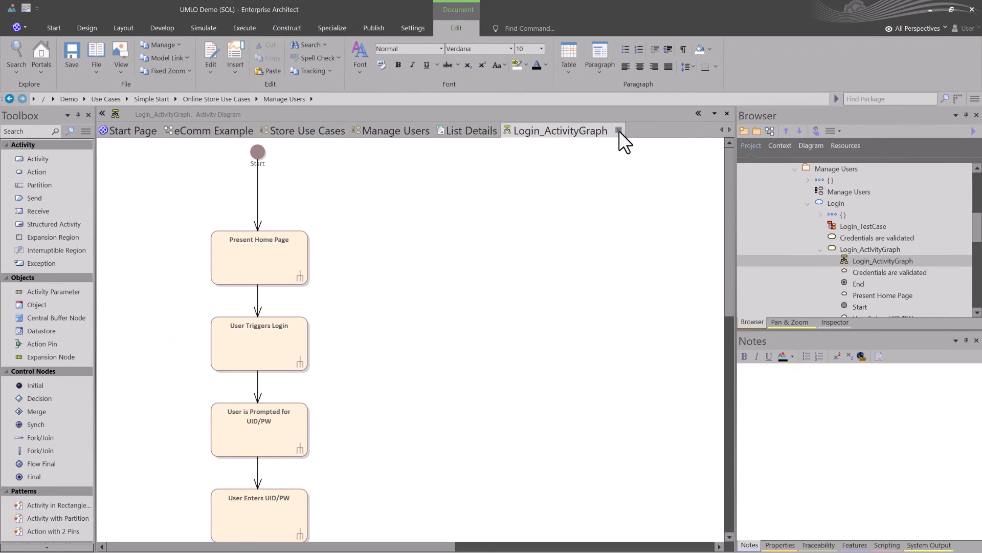
{"action": "left_click", "coordinate": [618, 130]}
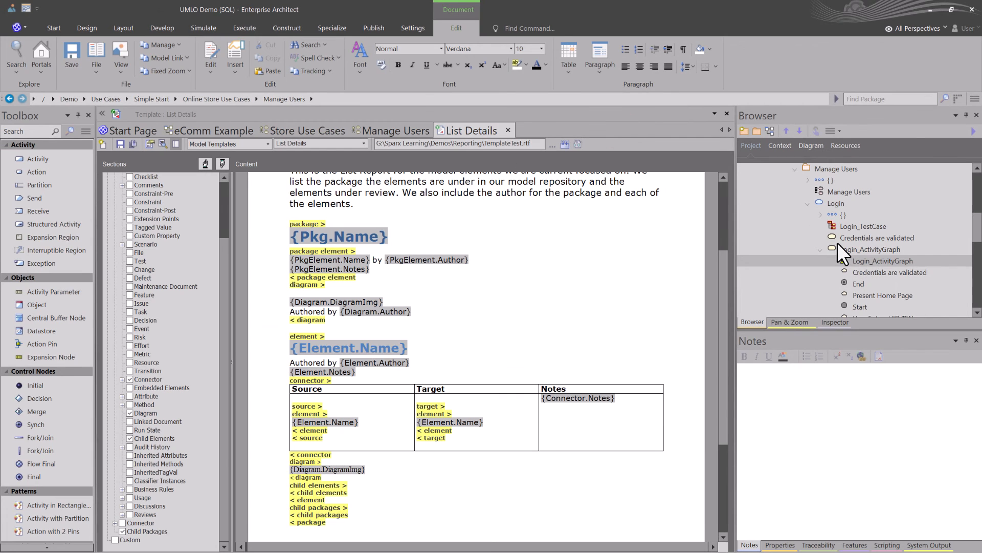
Set the Login_TestCase diagram's properties to exclude its image from documentation, and close the diagram
{"action": "left_click", "coordinate": [823, 250]}
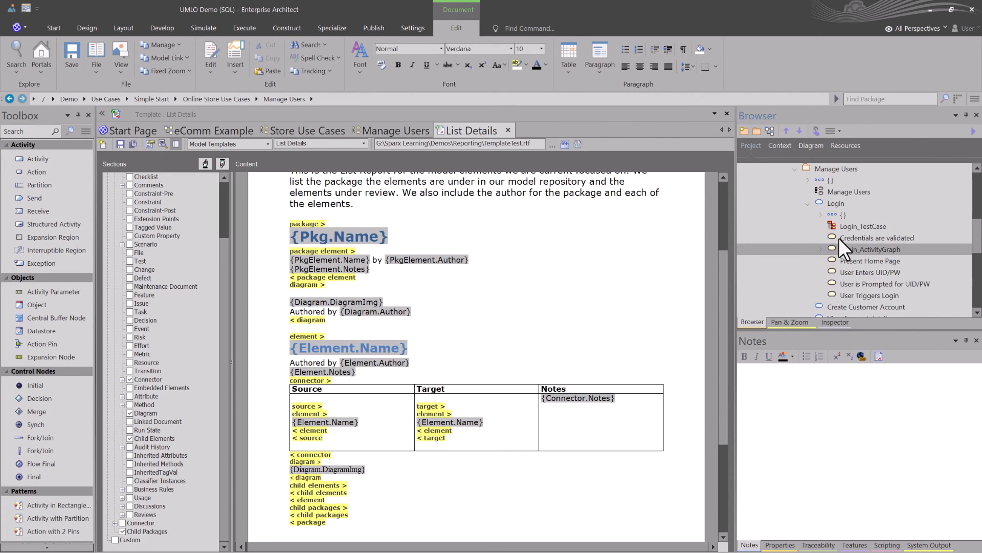
{"action": "double_click", "coordinate": [841, 229]}
{"action": "left_click", "coordinate": [484, 224]}
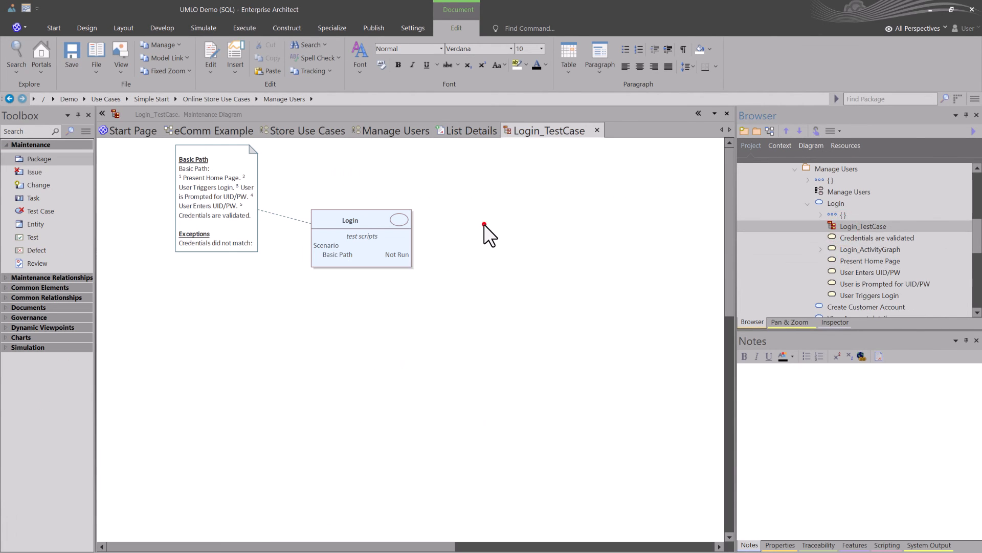
{"action": "double_click", "coordinate": [481, 225]}
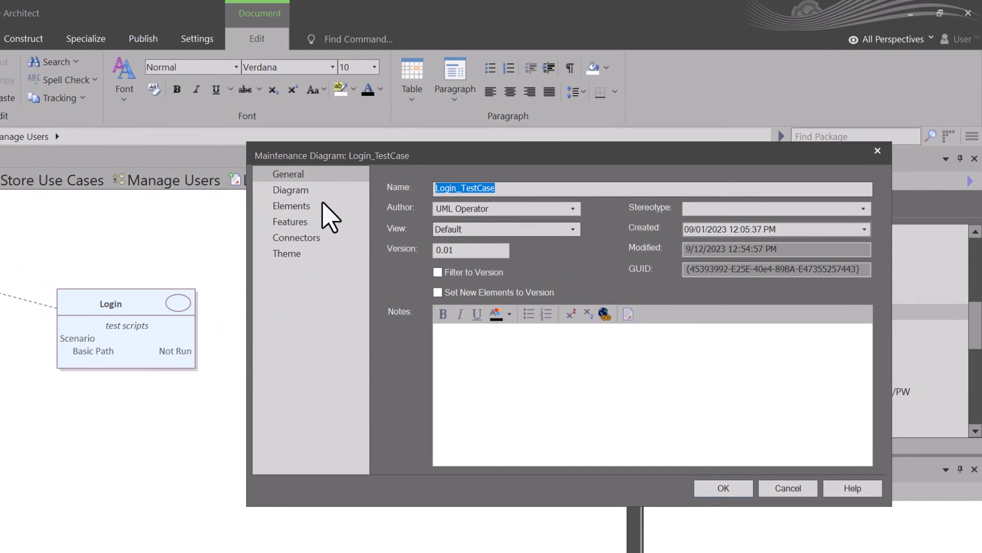
{"action": "left_click", "coordinate": [290, 191]}
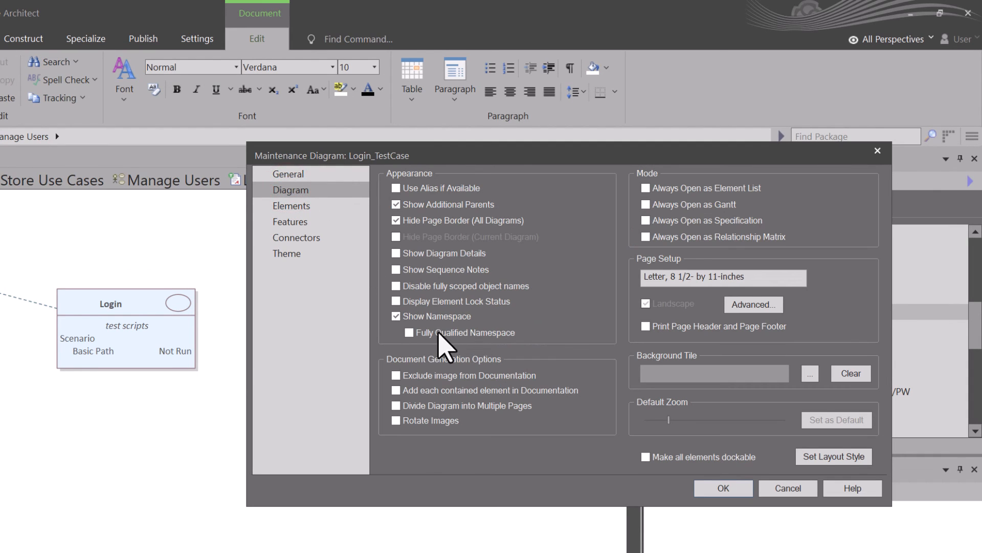
{"action": "left_click", "coordinate": [396, 375]}
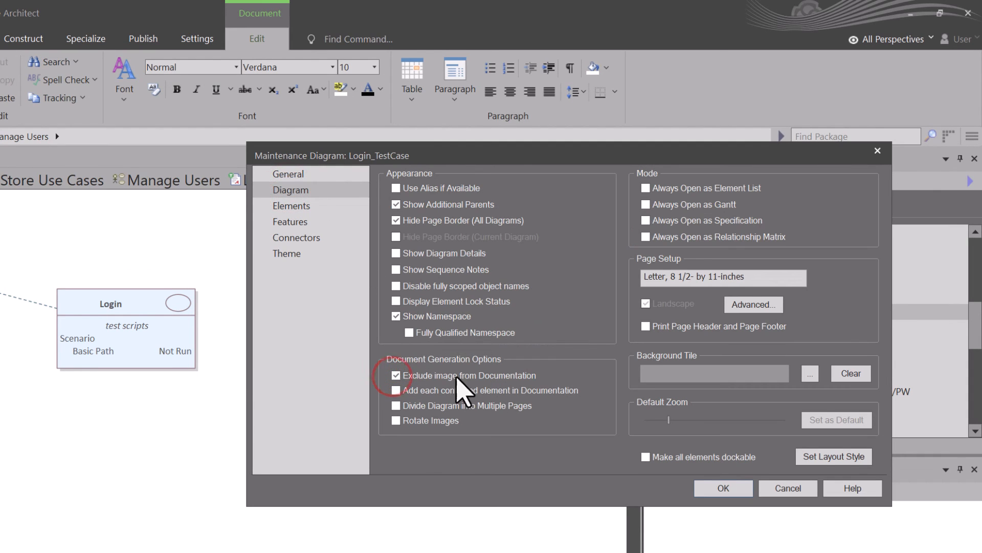
{"action": "left_click", "coordinate": [723, 488]}
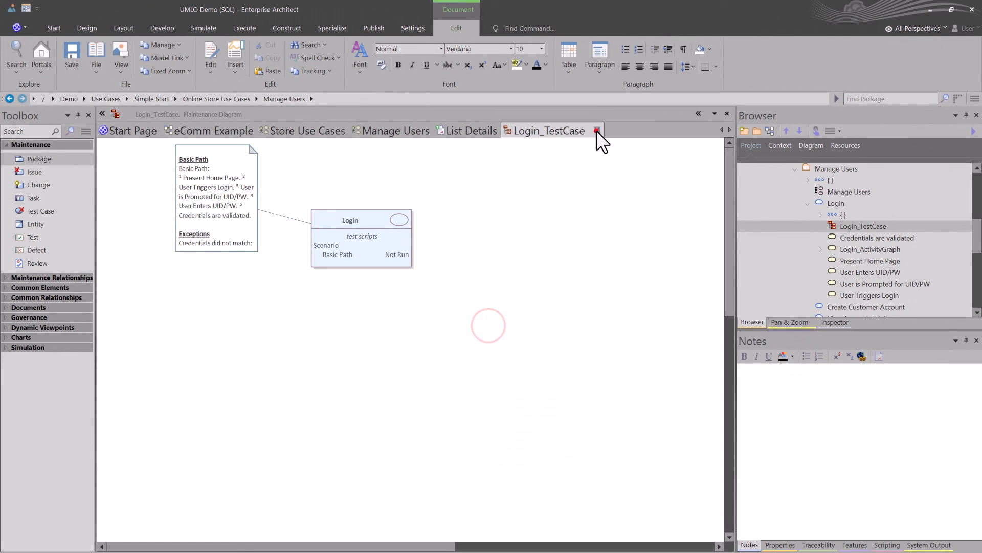
{"action": "left_click", "coordinate": [452, 179]}
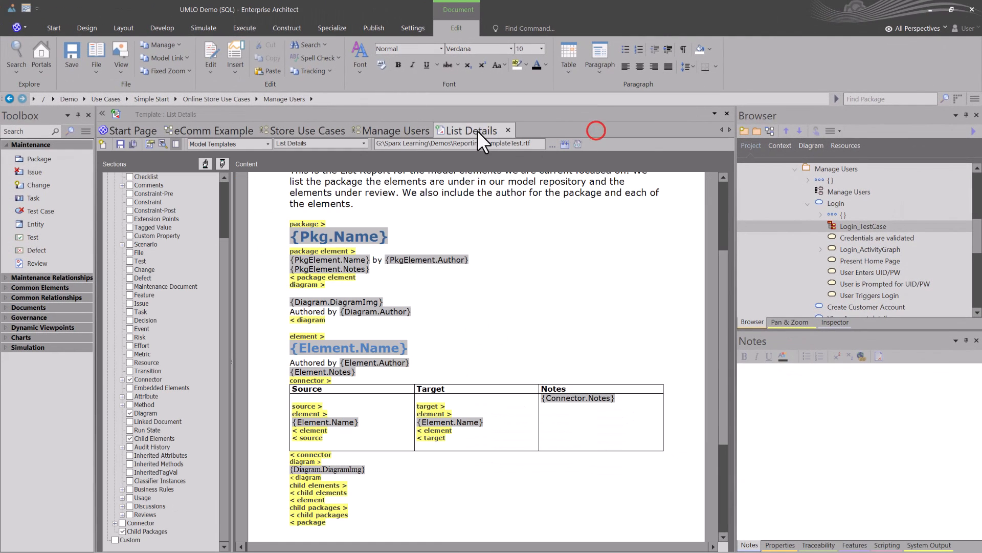
Regenerate the documentation for the Manage Users package with the List Details template and open the resulting report
{"action": "left_click", "coordinate": [824, 169]}
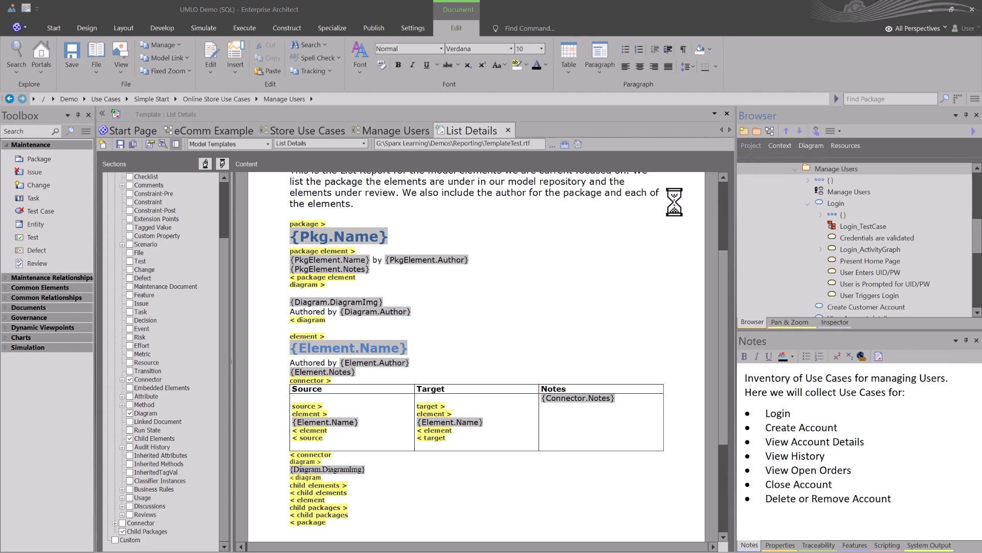
{"action": "key", "text": "F8"}
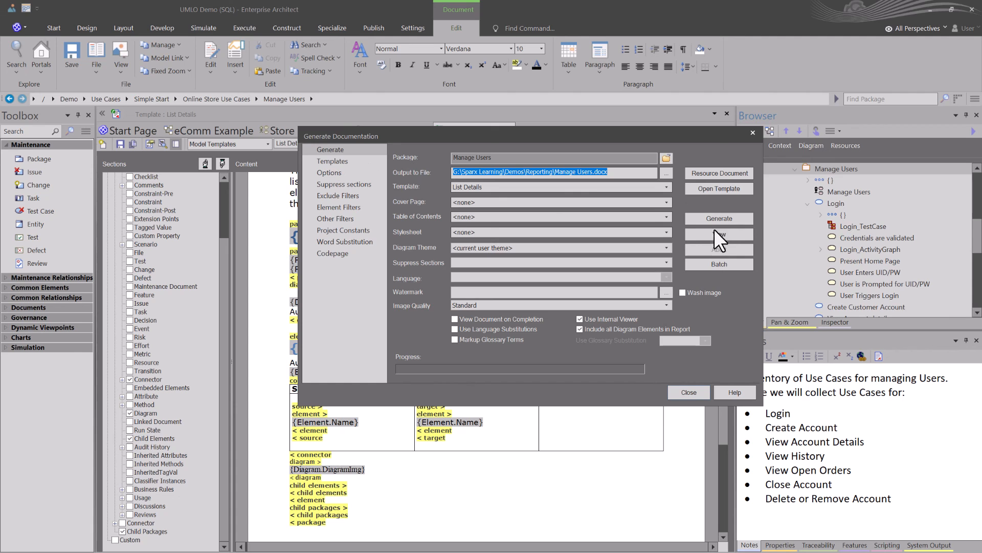
{"action": "left_click", "coordinate": [723, 219]}
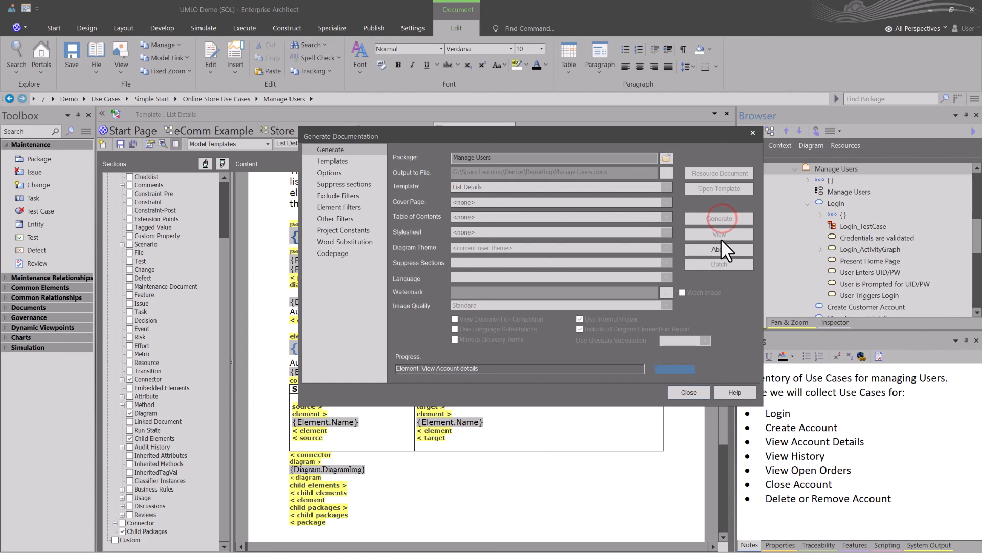
{"action": "left_click", "coordinate": [719, 235]}
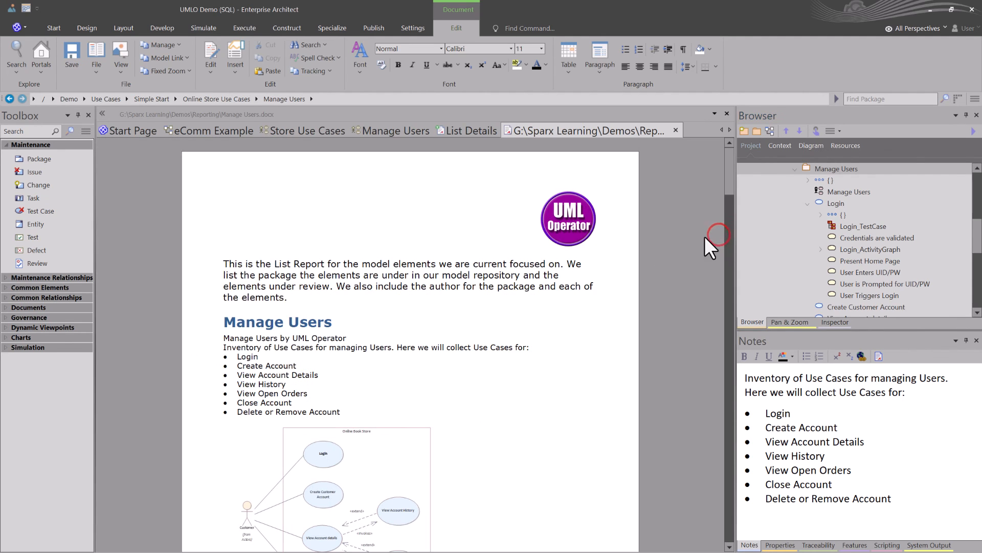
Examine the report's Login section without its diagram images, highlighting the Basic Path note text, and continue to Create Customer Account
{"action": "scroll", "coordinate": [433, 327], "scroll_direction": "down", "scroll_amount": 15}
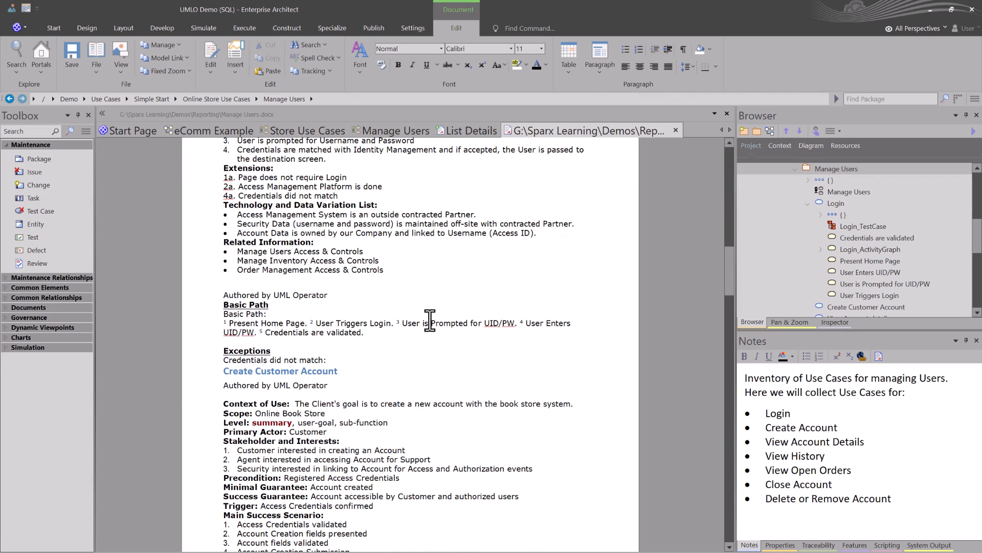
{"action": "scroll", "coordinate": [430, 319], "scroll_direction": "down", "scroll_amount": 5}
{"action": "scroll", "coordinate": [426, 316], "scroll_direction": "up", "scroll_amount": 5}
{"action": "left_click", "coordinate": [325, 330]}
{"action": "left_click_drag", "start_coordinate": [372, 334], "coordinate": [225, 306]}
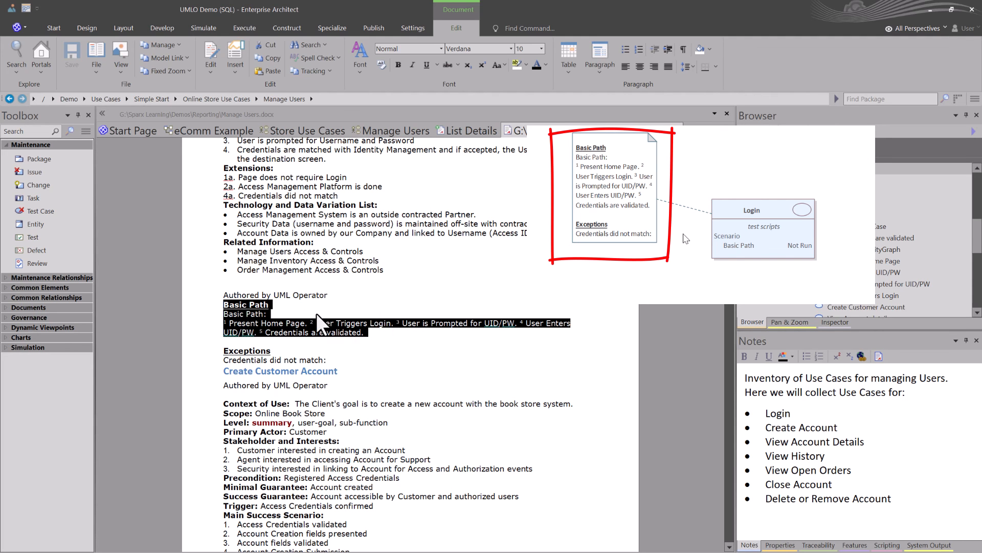
{"action": "scroll", "coordinate": [362, 317], "scroll_direction": "down", "scroll_amount": 15}
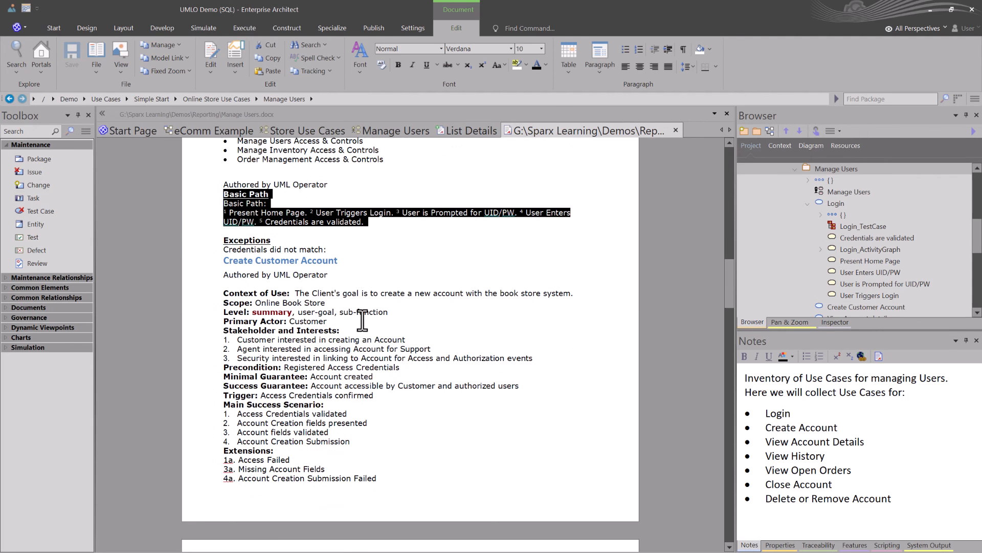